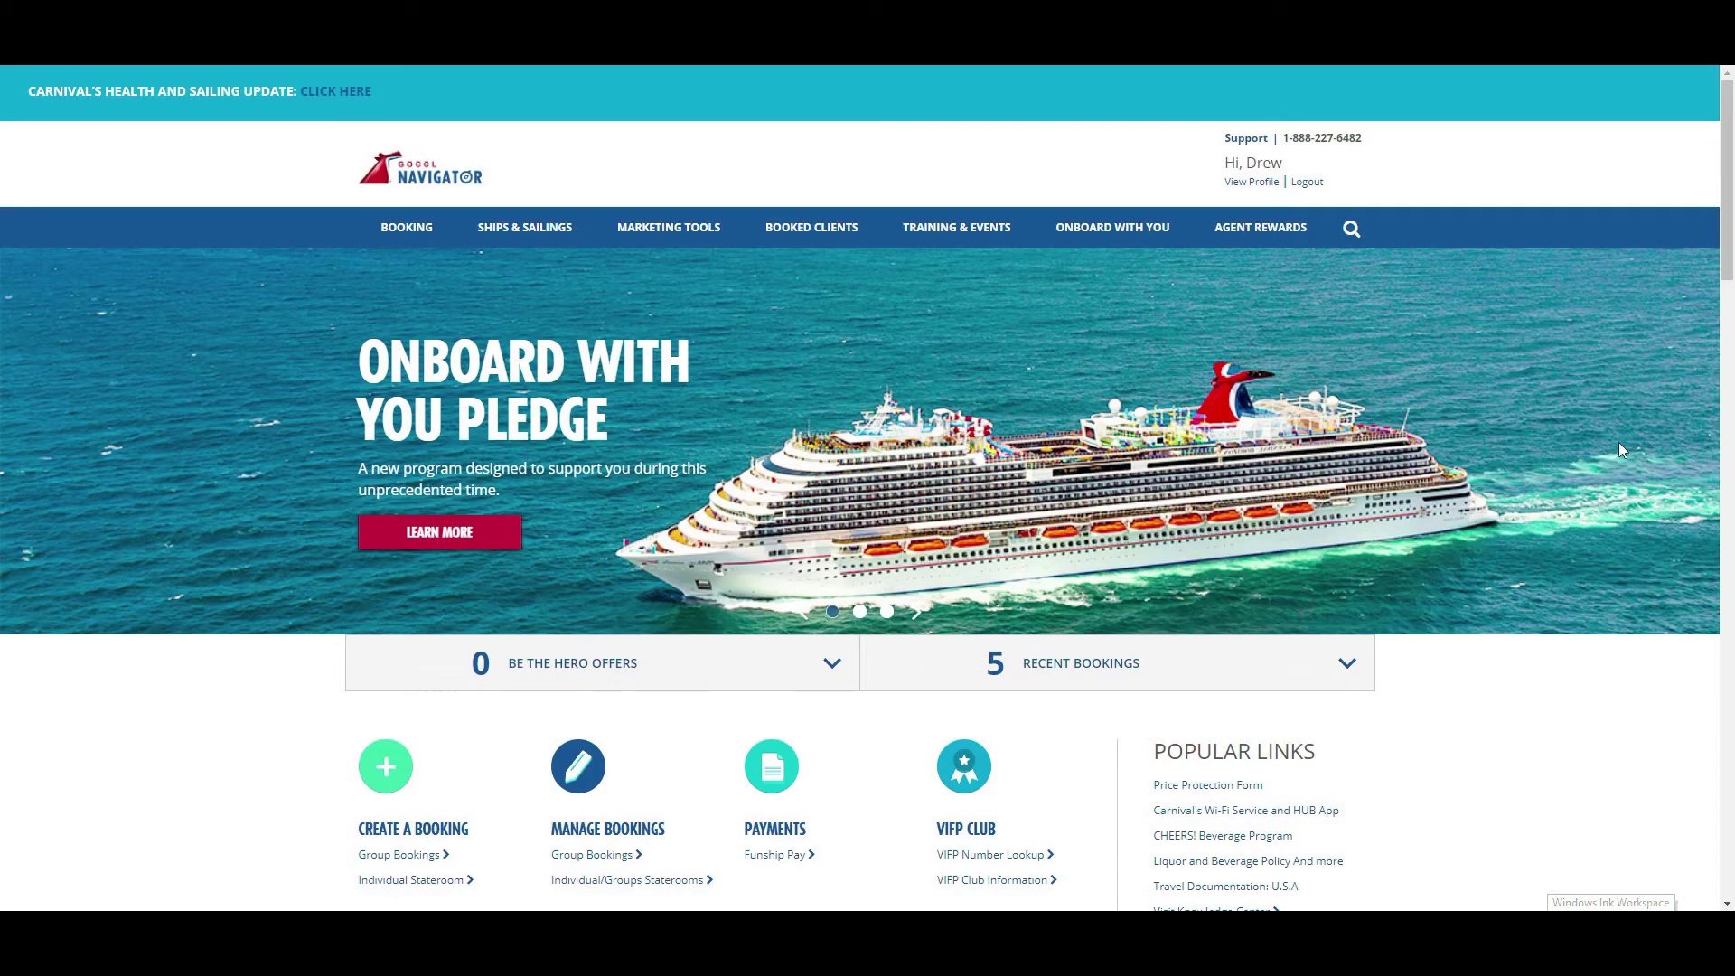
- Open the Individual Stateroom booking form from the Booking menu and expand the sailing Dates calendar
mouse_move(409, 231)
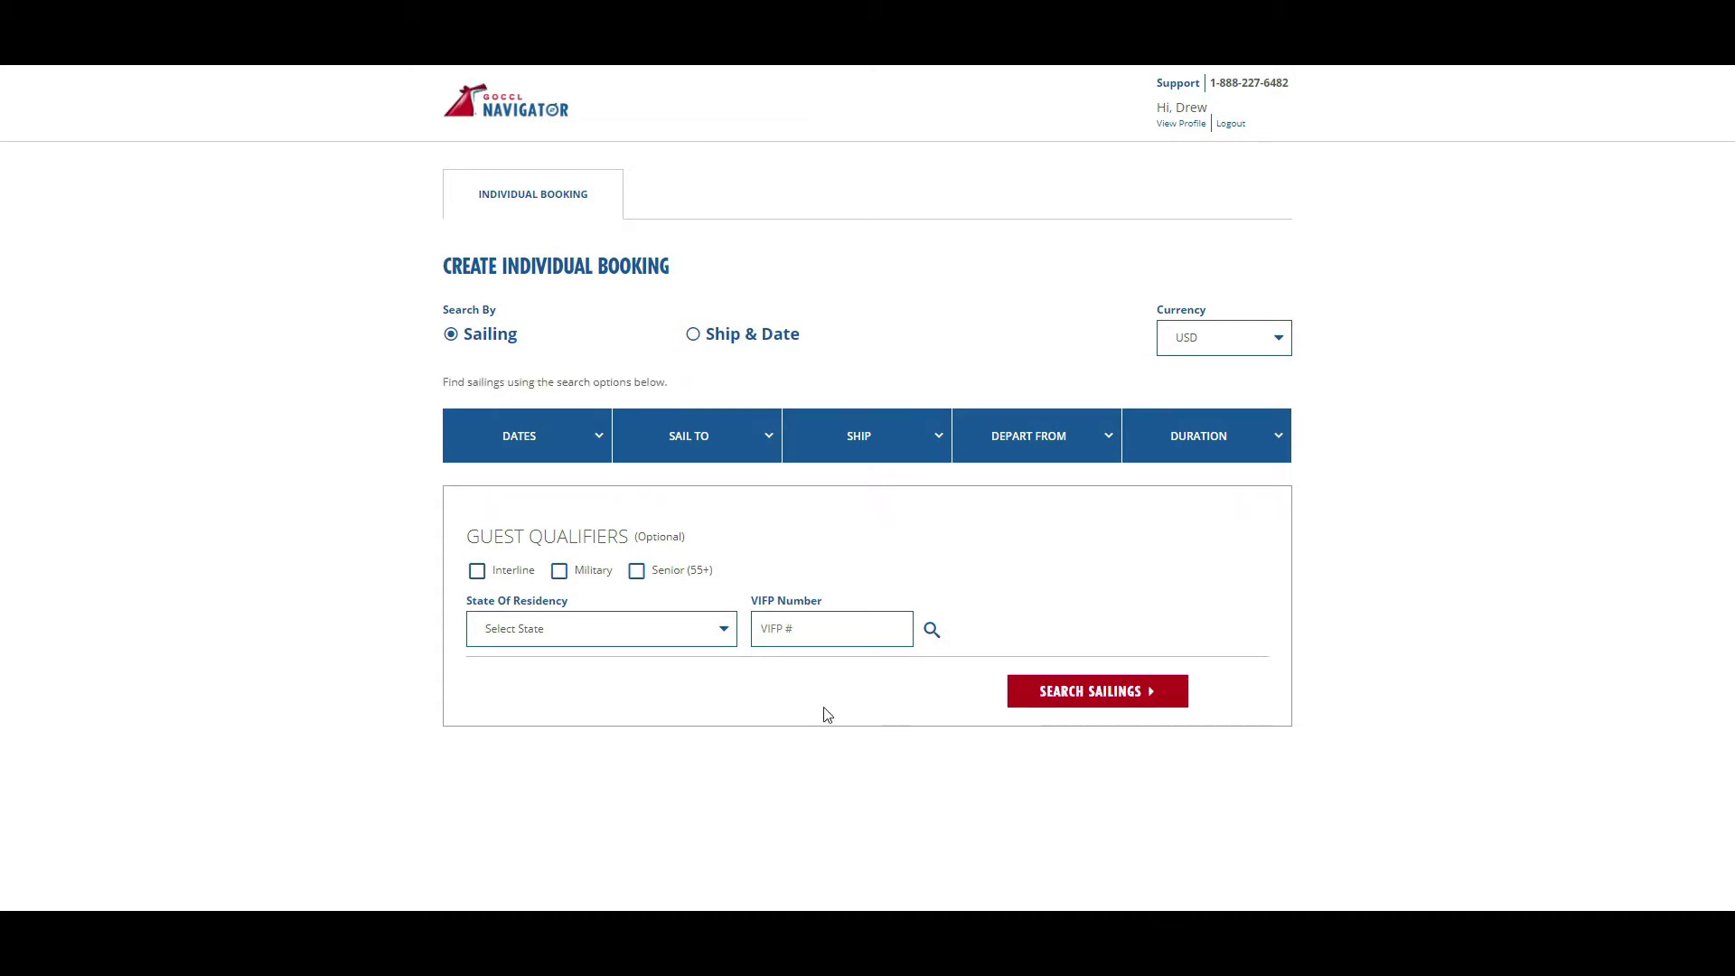
left_click(600, 440)
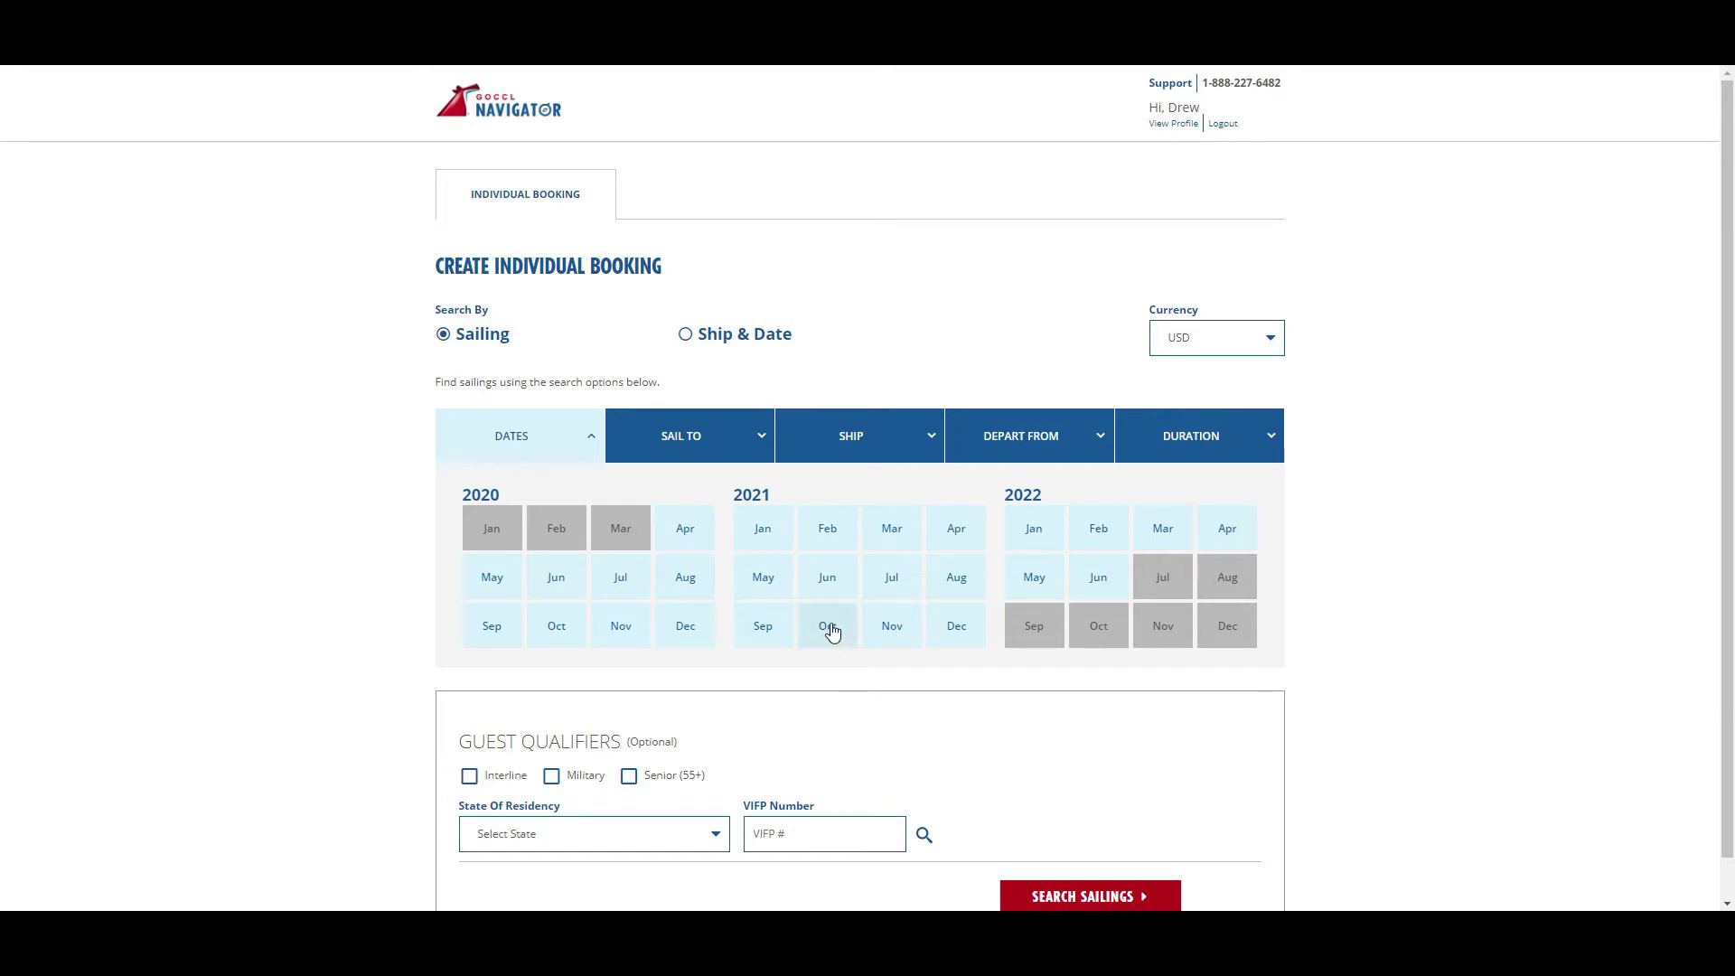
- Set the sailing date range to May 2021 through August 2021
left_click(822, 577)
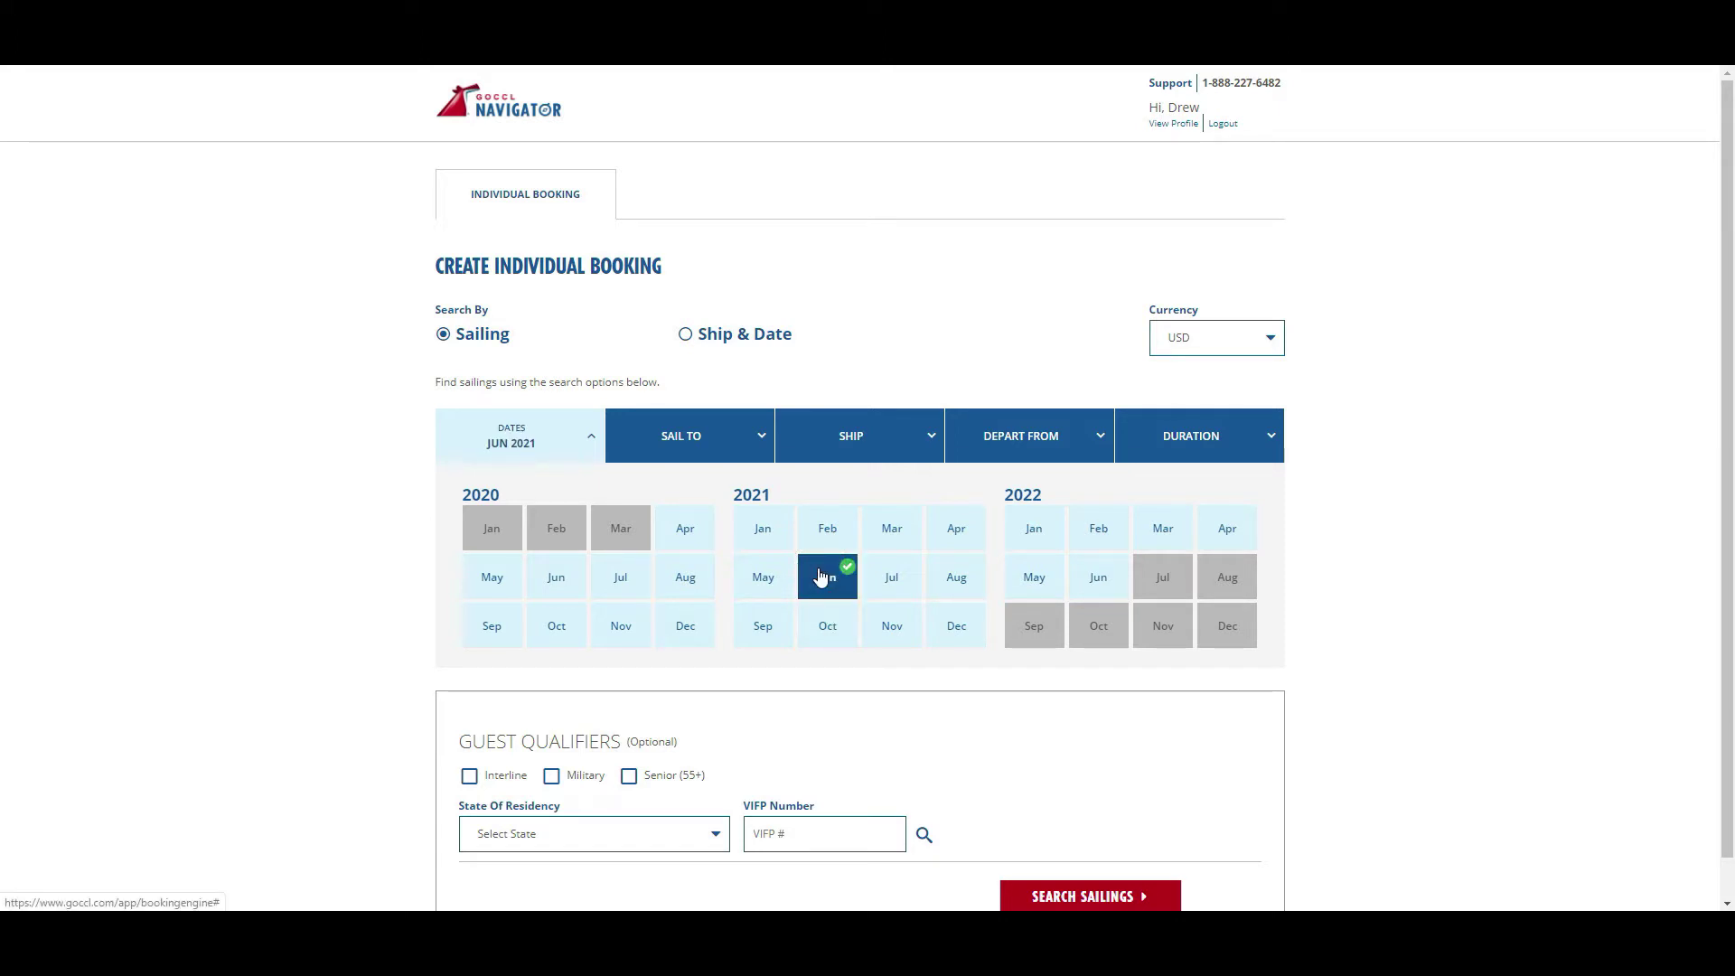
left_click(736, 582)
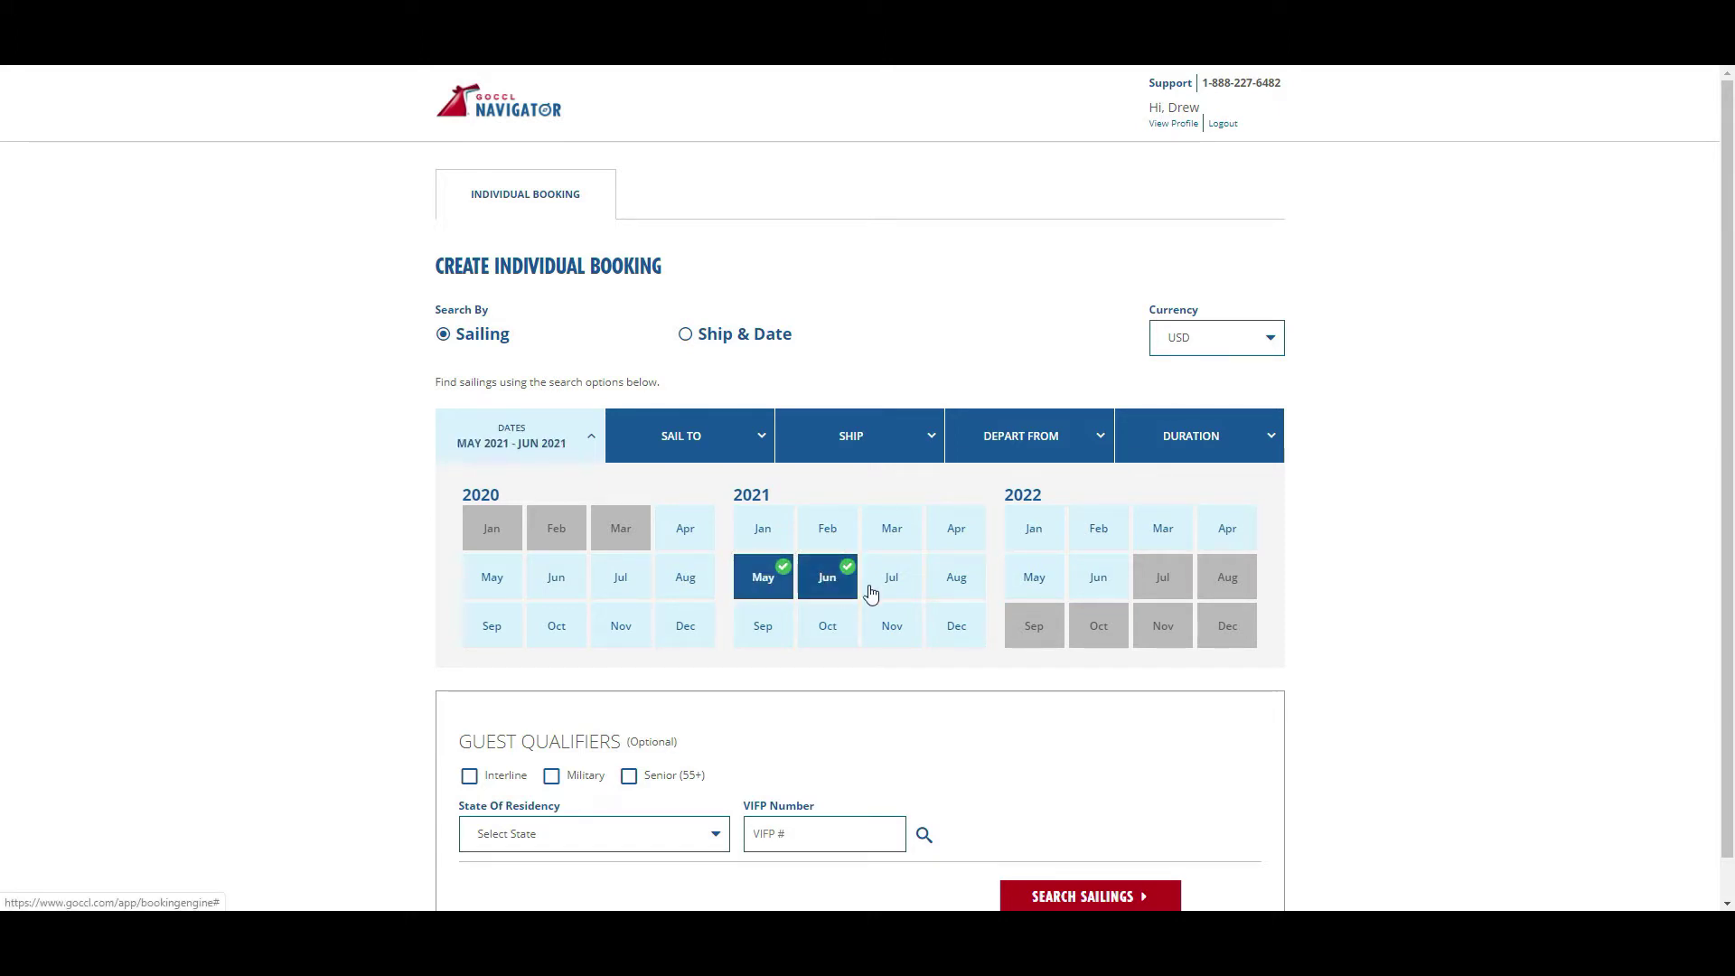
left_click(875, 589)
left_click(944, 587)
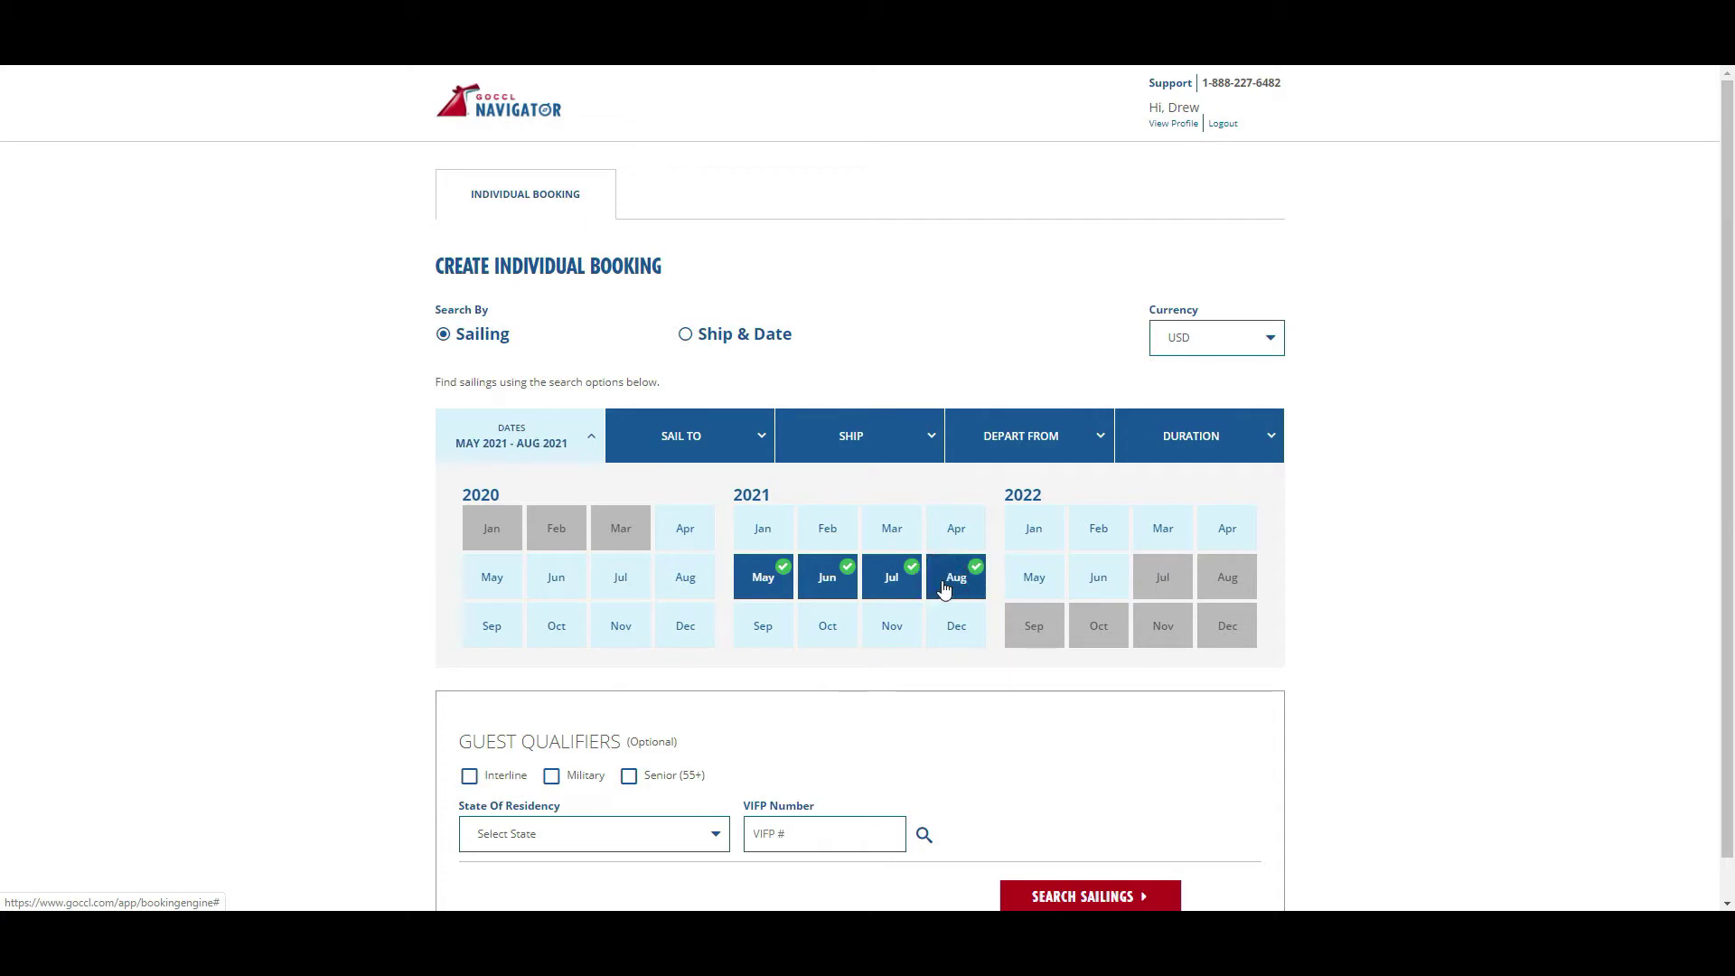
- Choose Caribbean as the destination and Carnival Vista as the ship
left_click(754, 440)
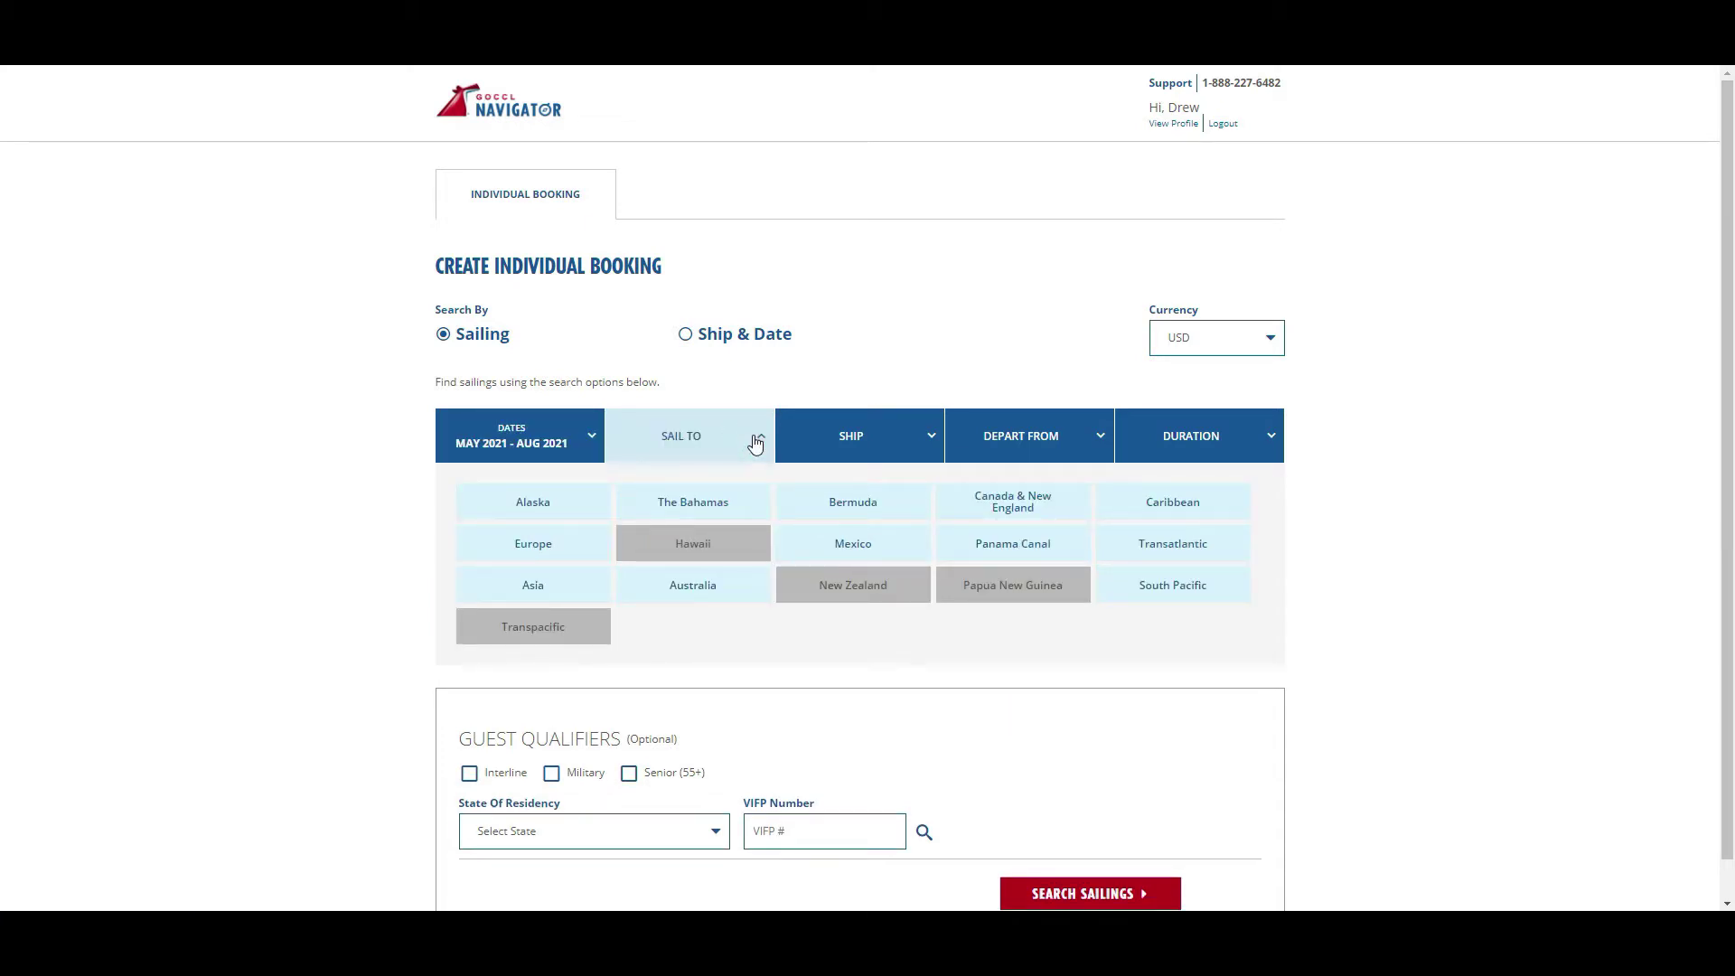
left_click(1131, 518)
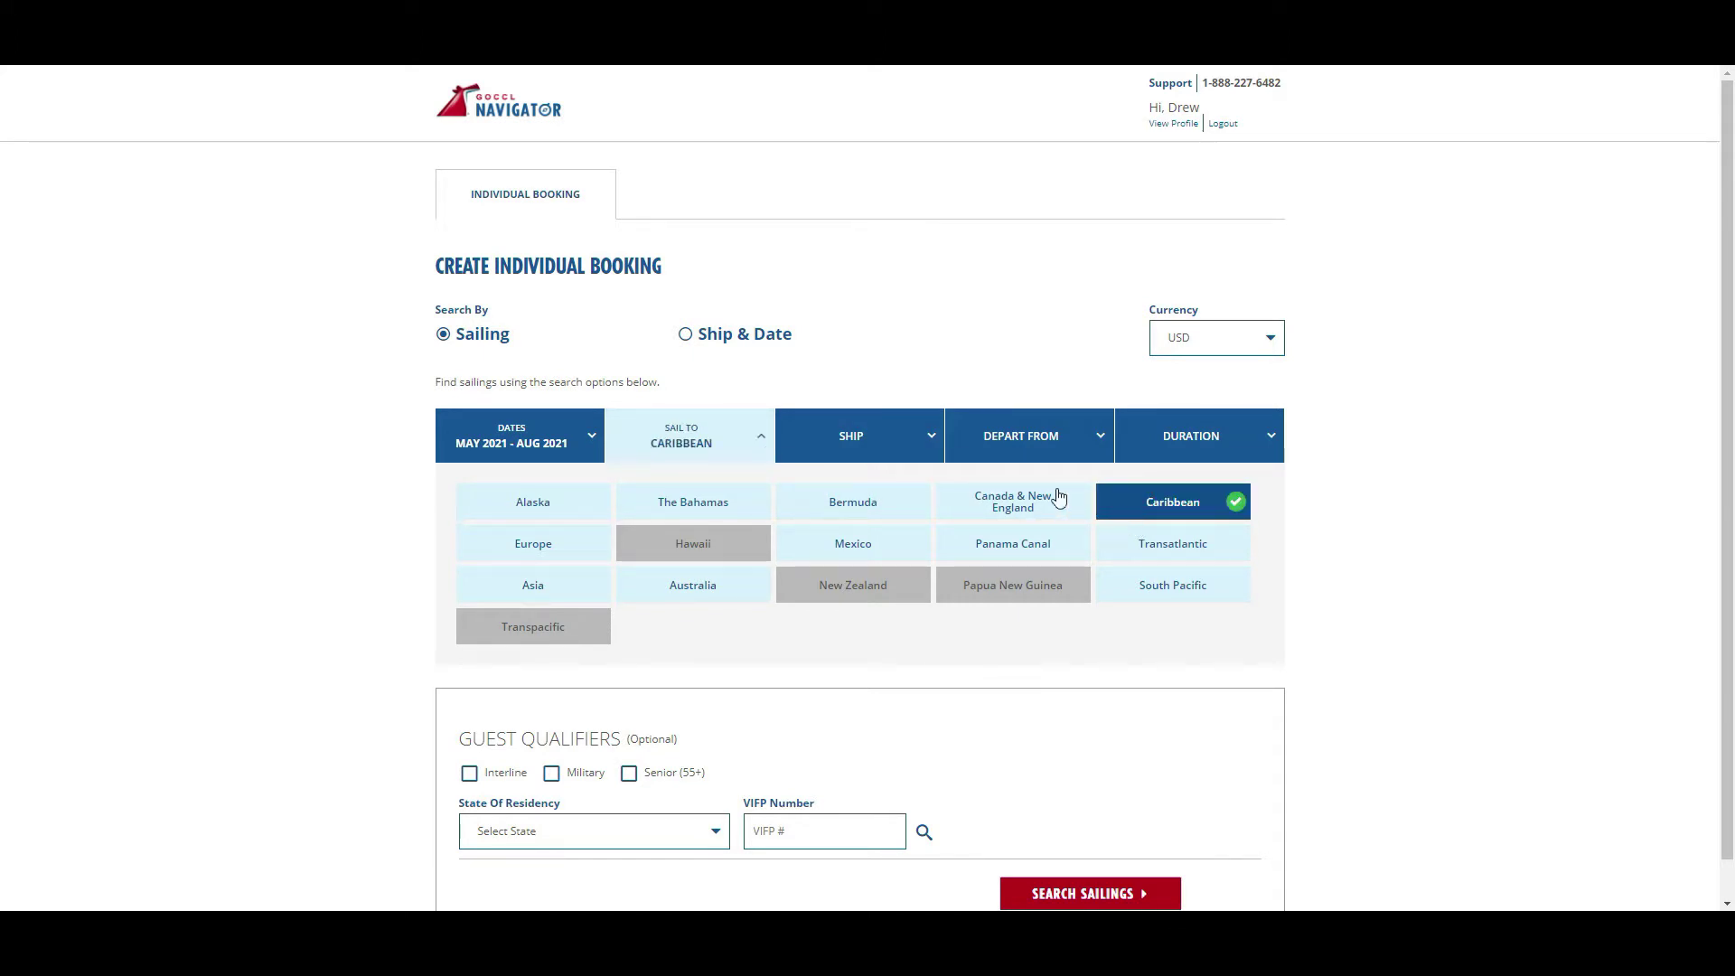
left_click(918, 435)
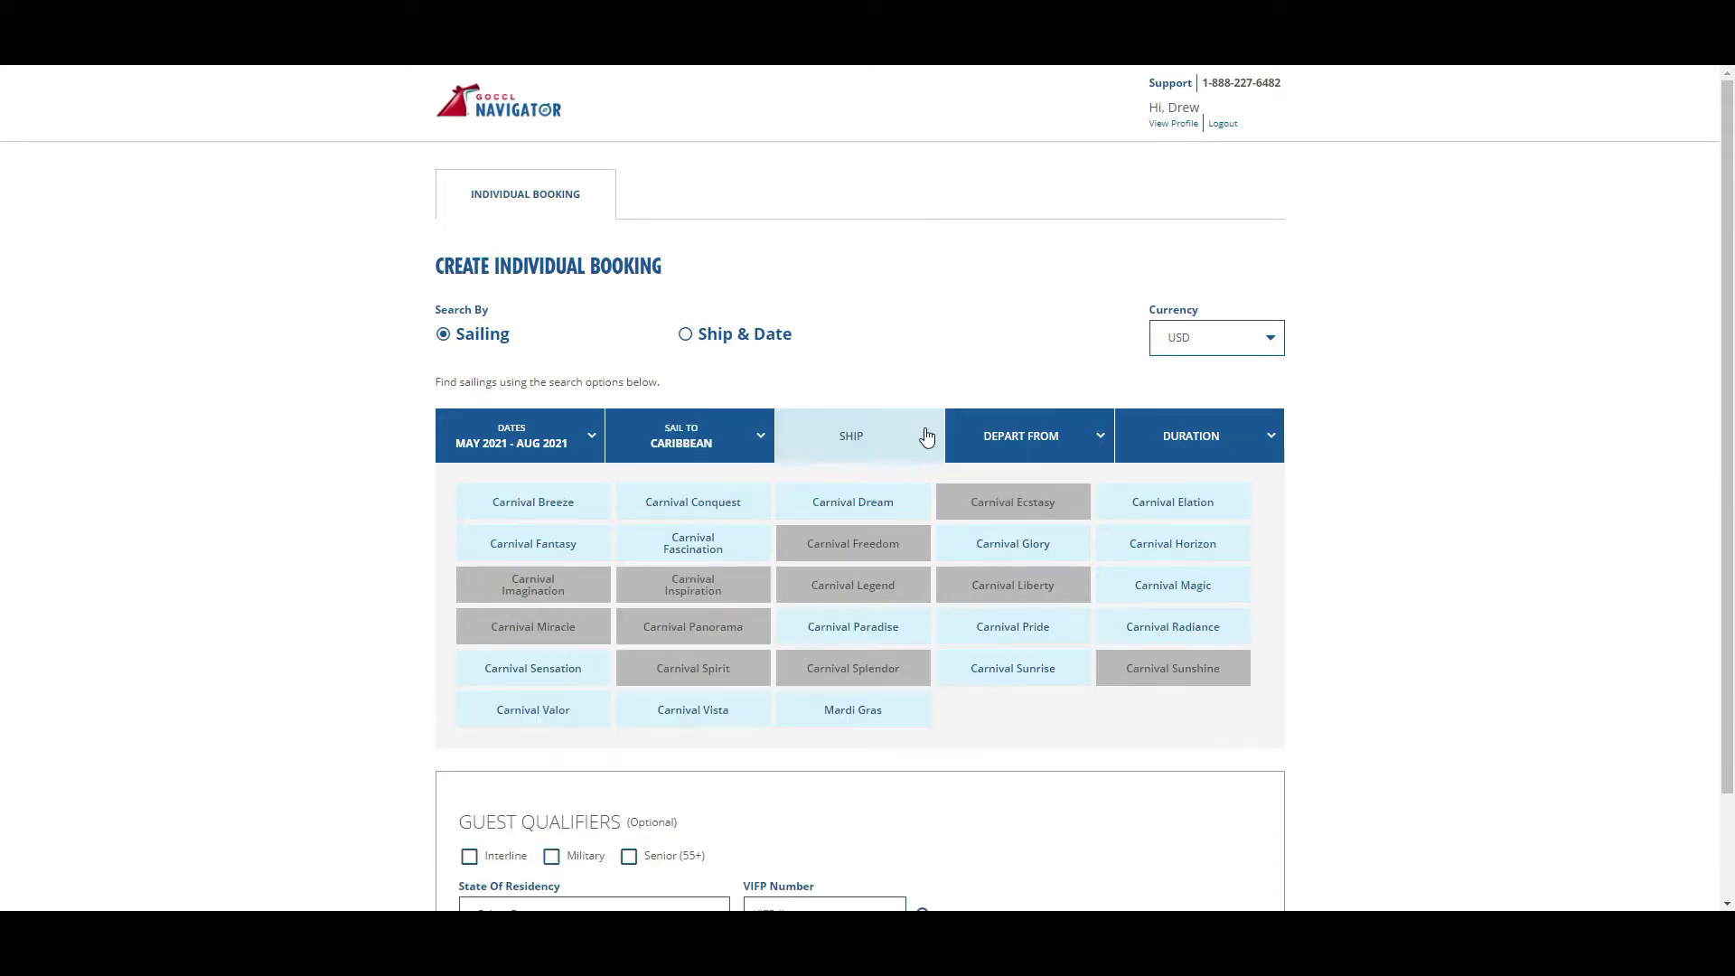
left_click(746, 716)
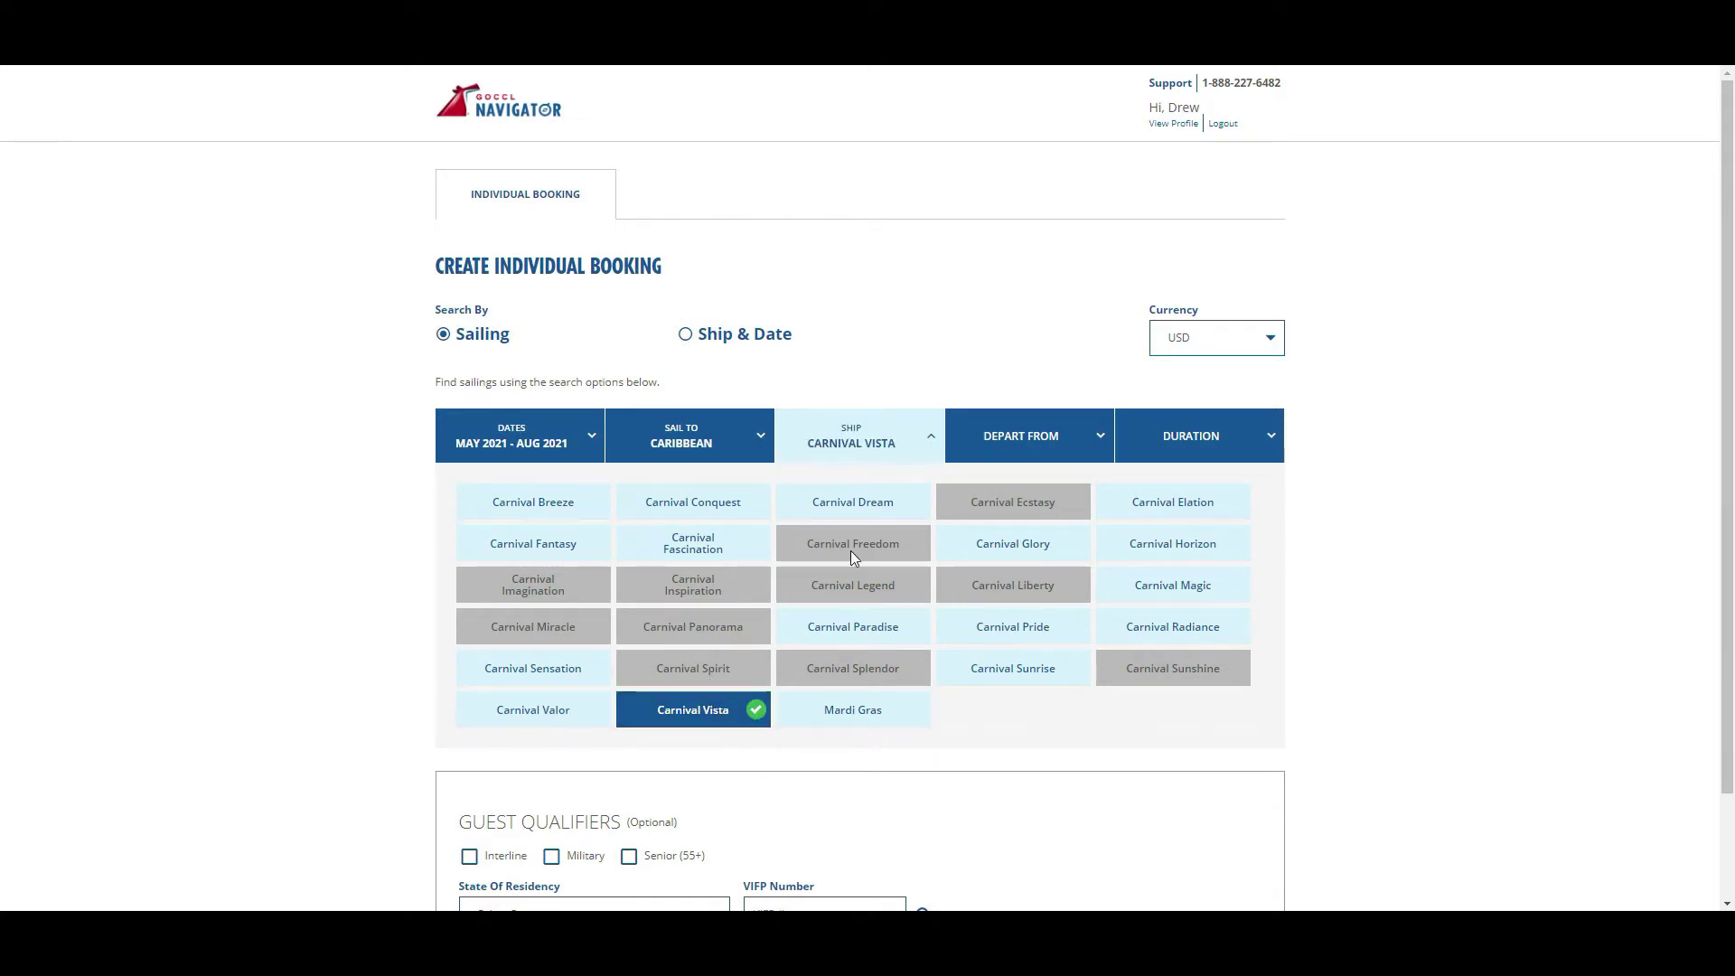
left_click(924, 432)
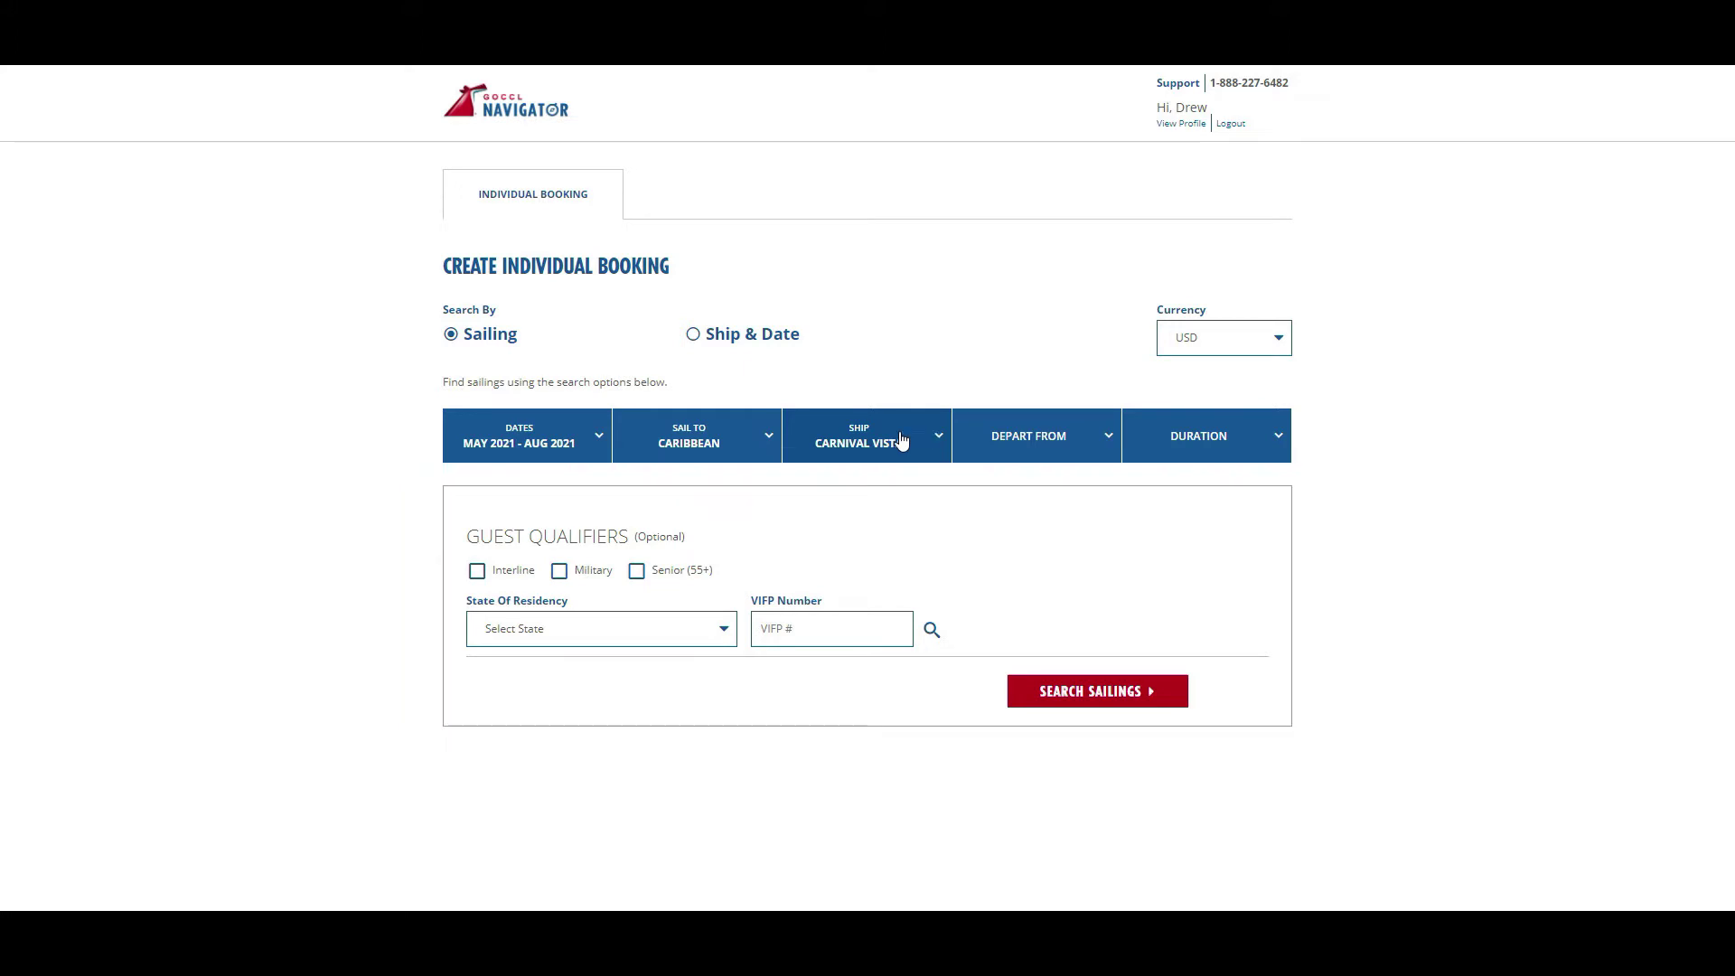
- Apply the Military guest qualifier with California as state of residency, briefly checking the VIFP lookup
left_click(559, 572)
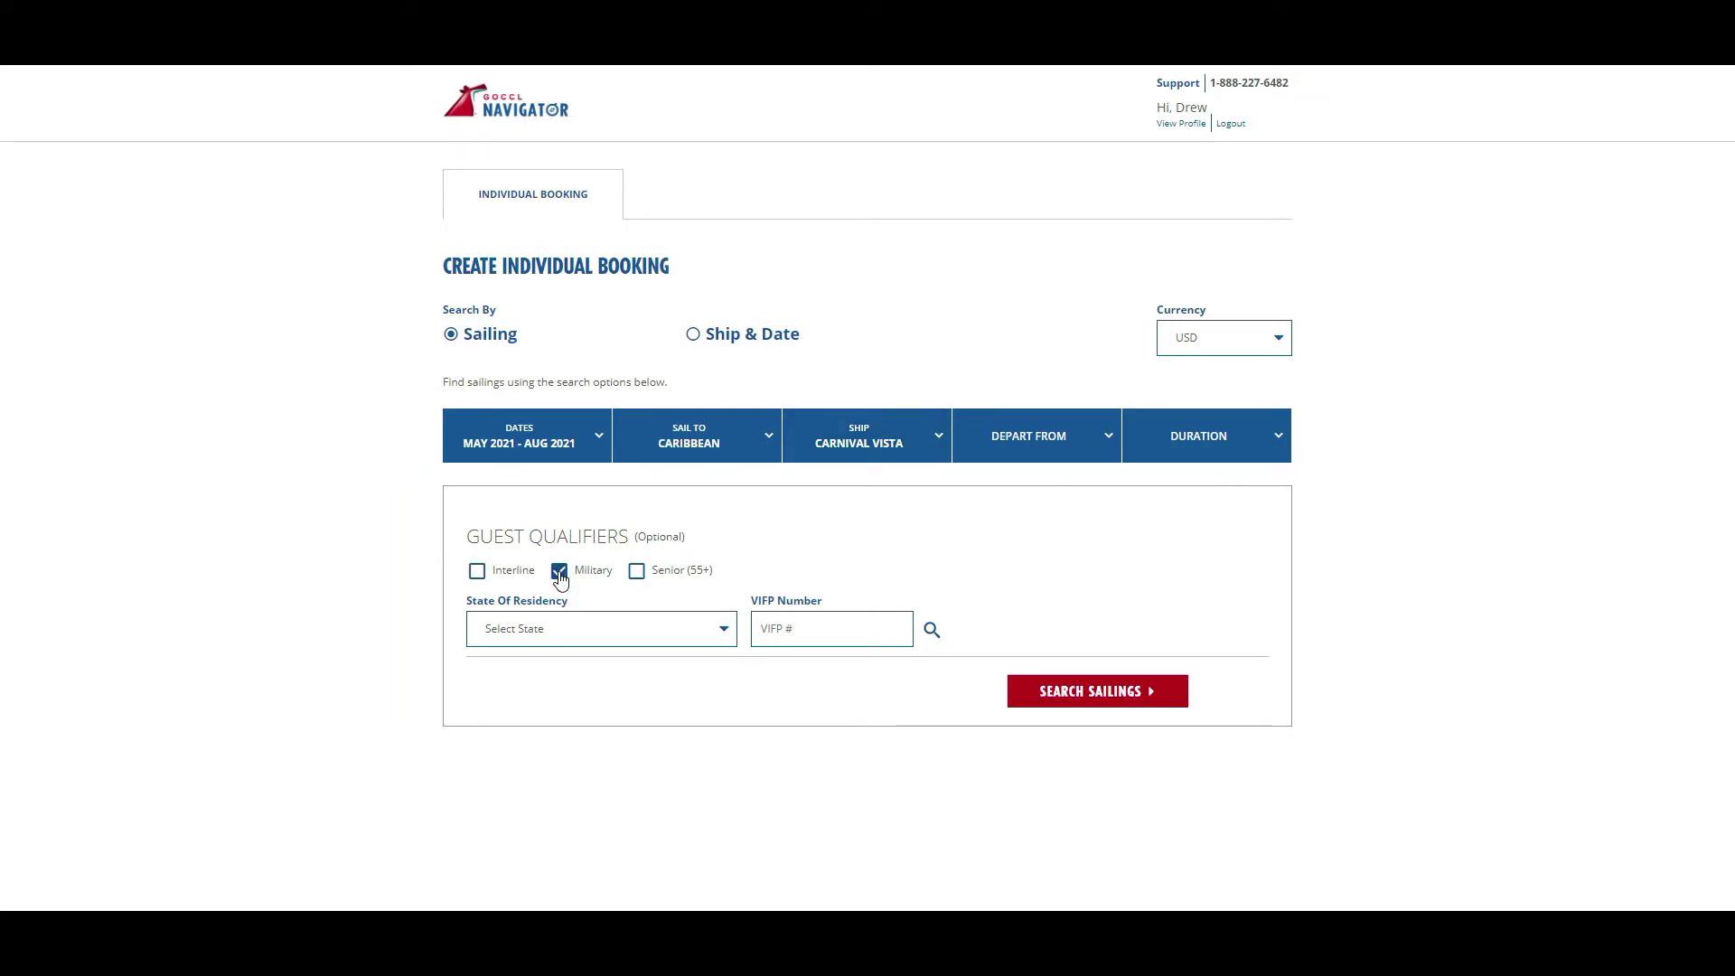
left_click(612, 623)
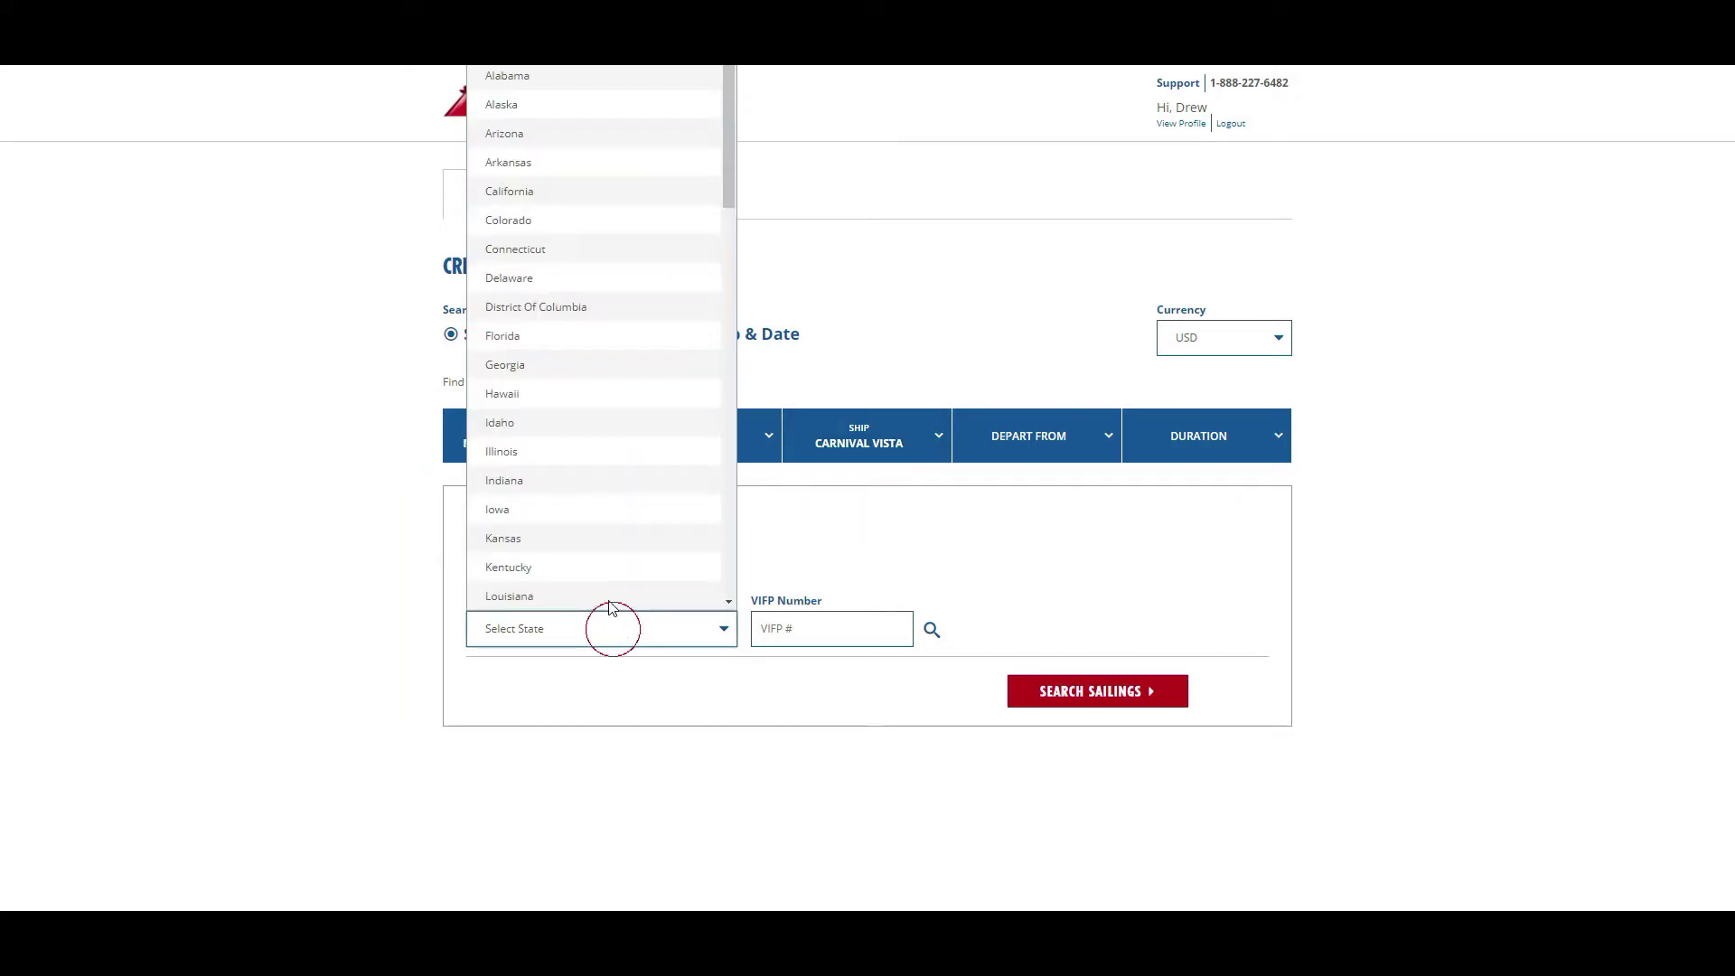
left_click(628, 183)
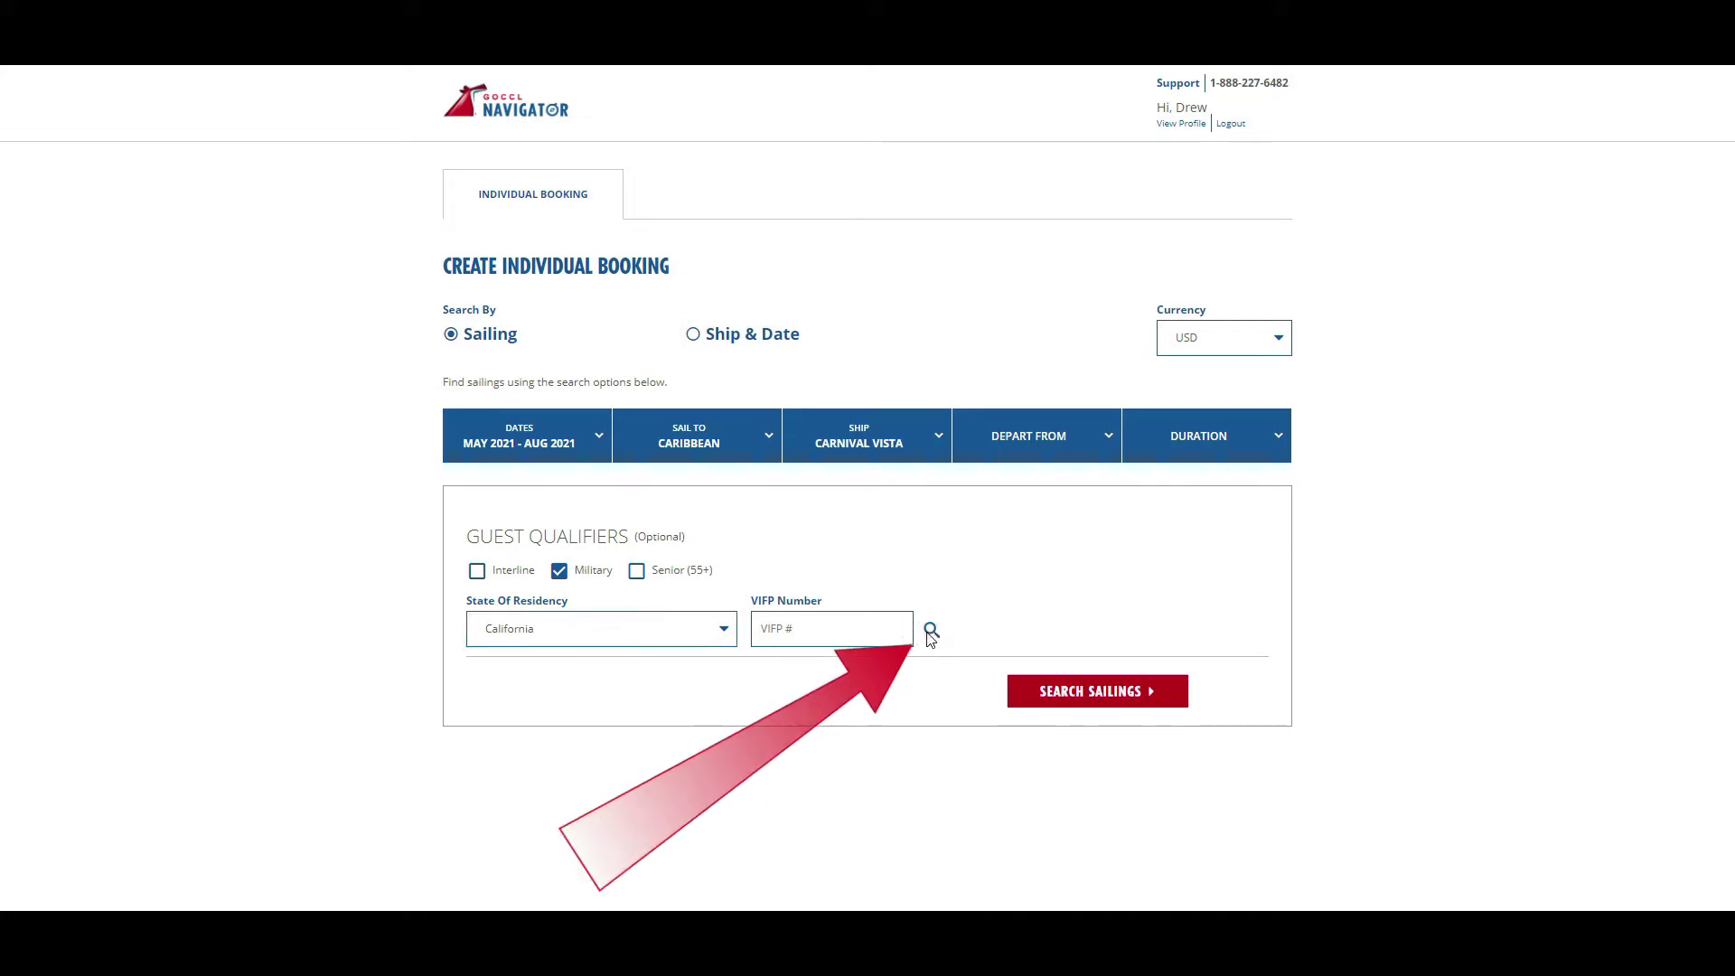
left_click(929, 631)
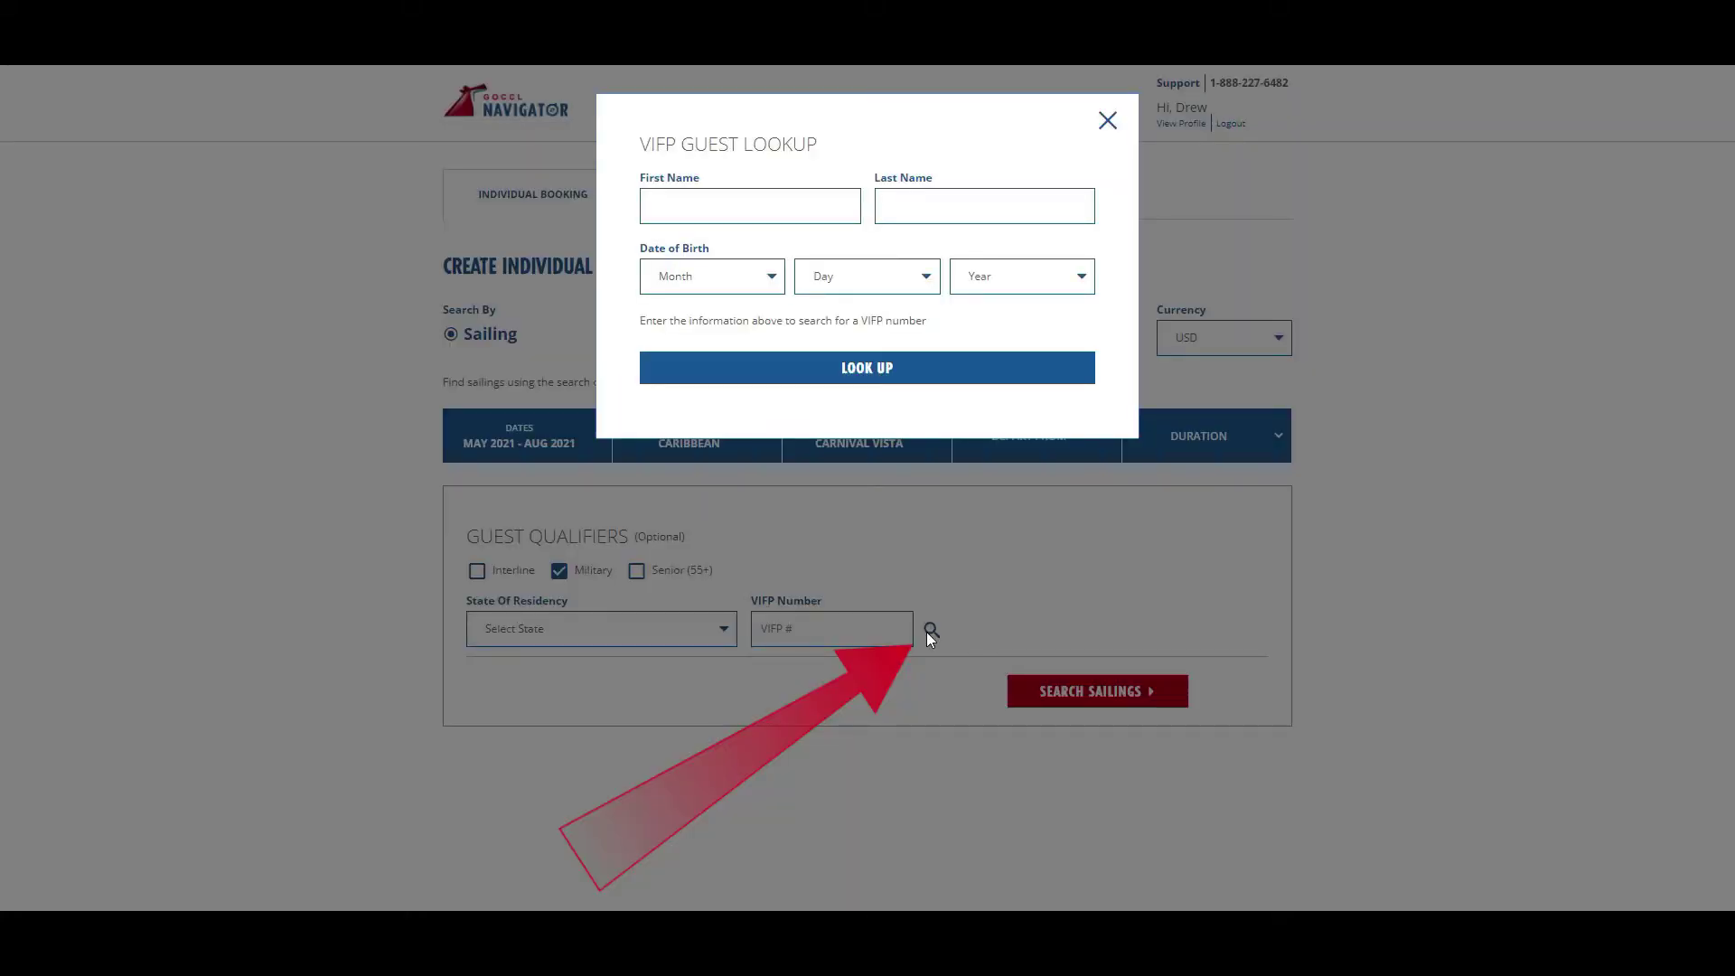
left_click(1107, 120)
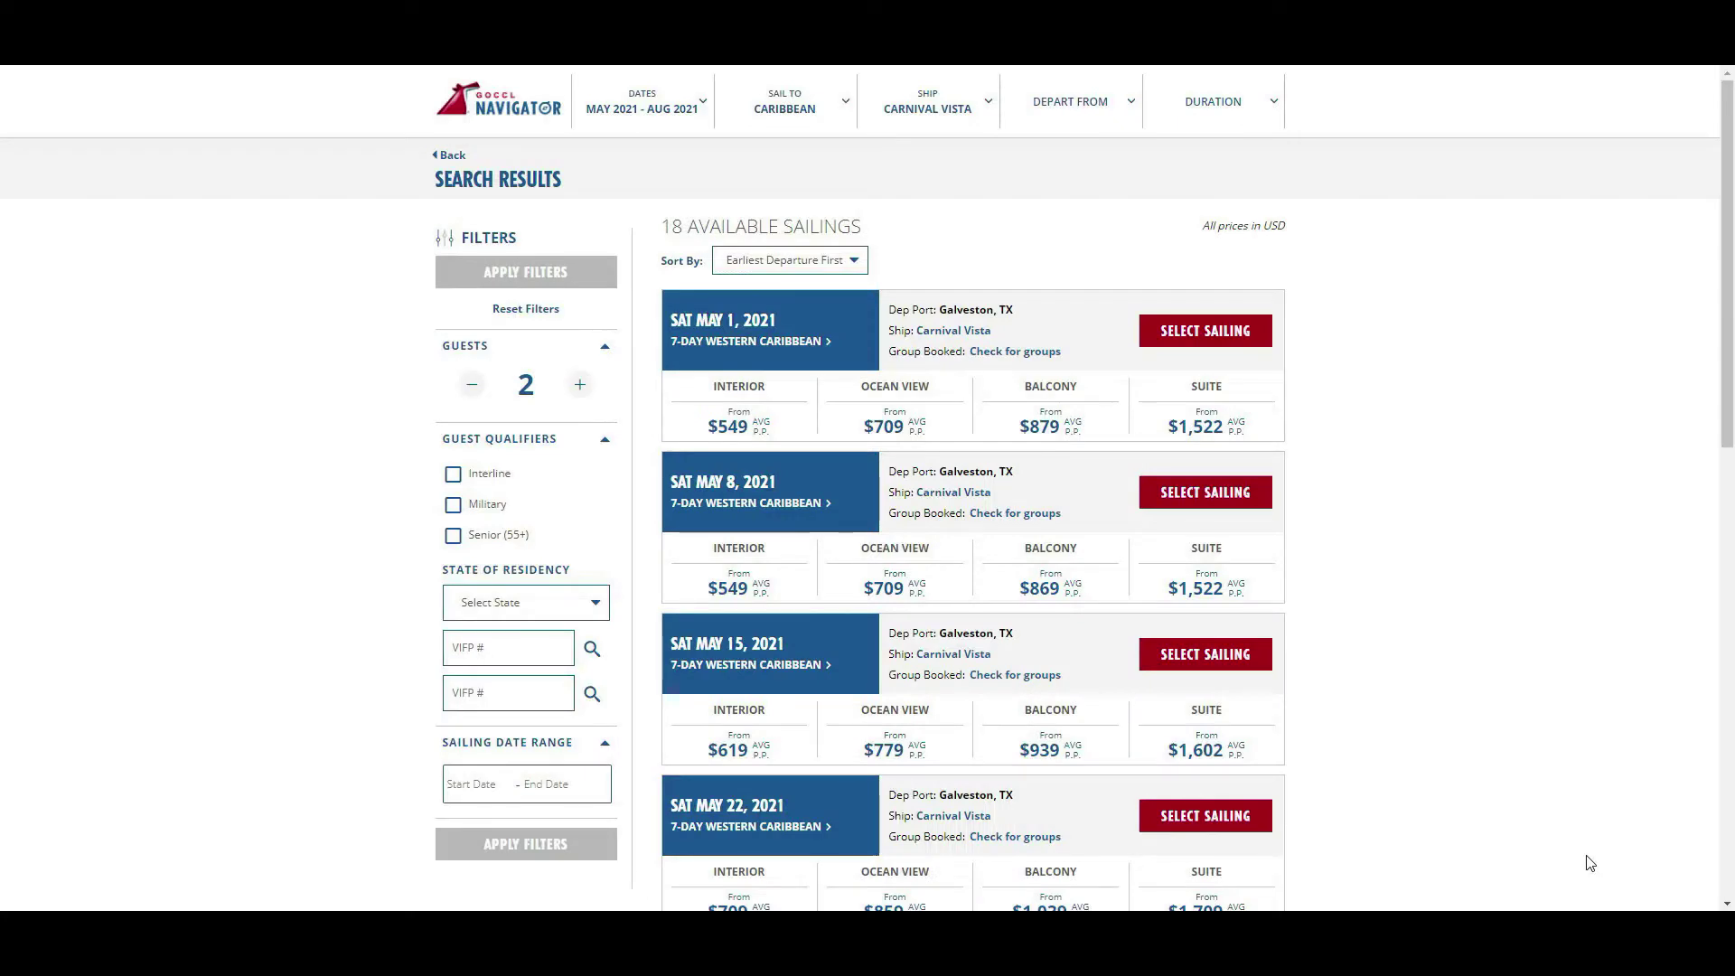
- Sort sailings by price low to high, raise guests to 3, and view the Aug 28 itinerary
left_click(856, 260)
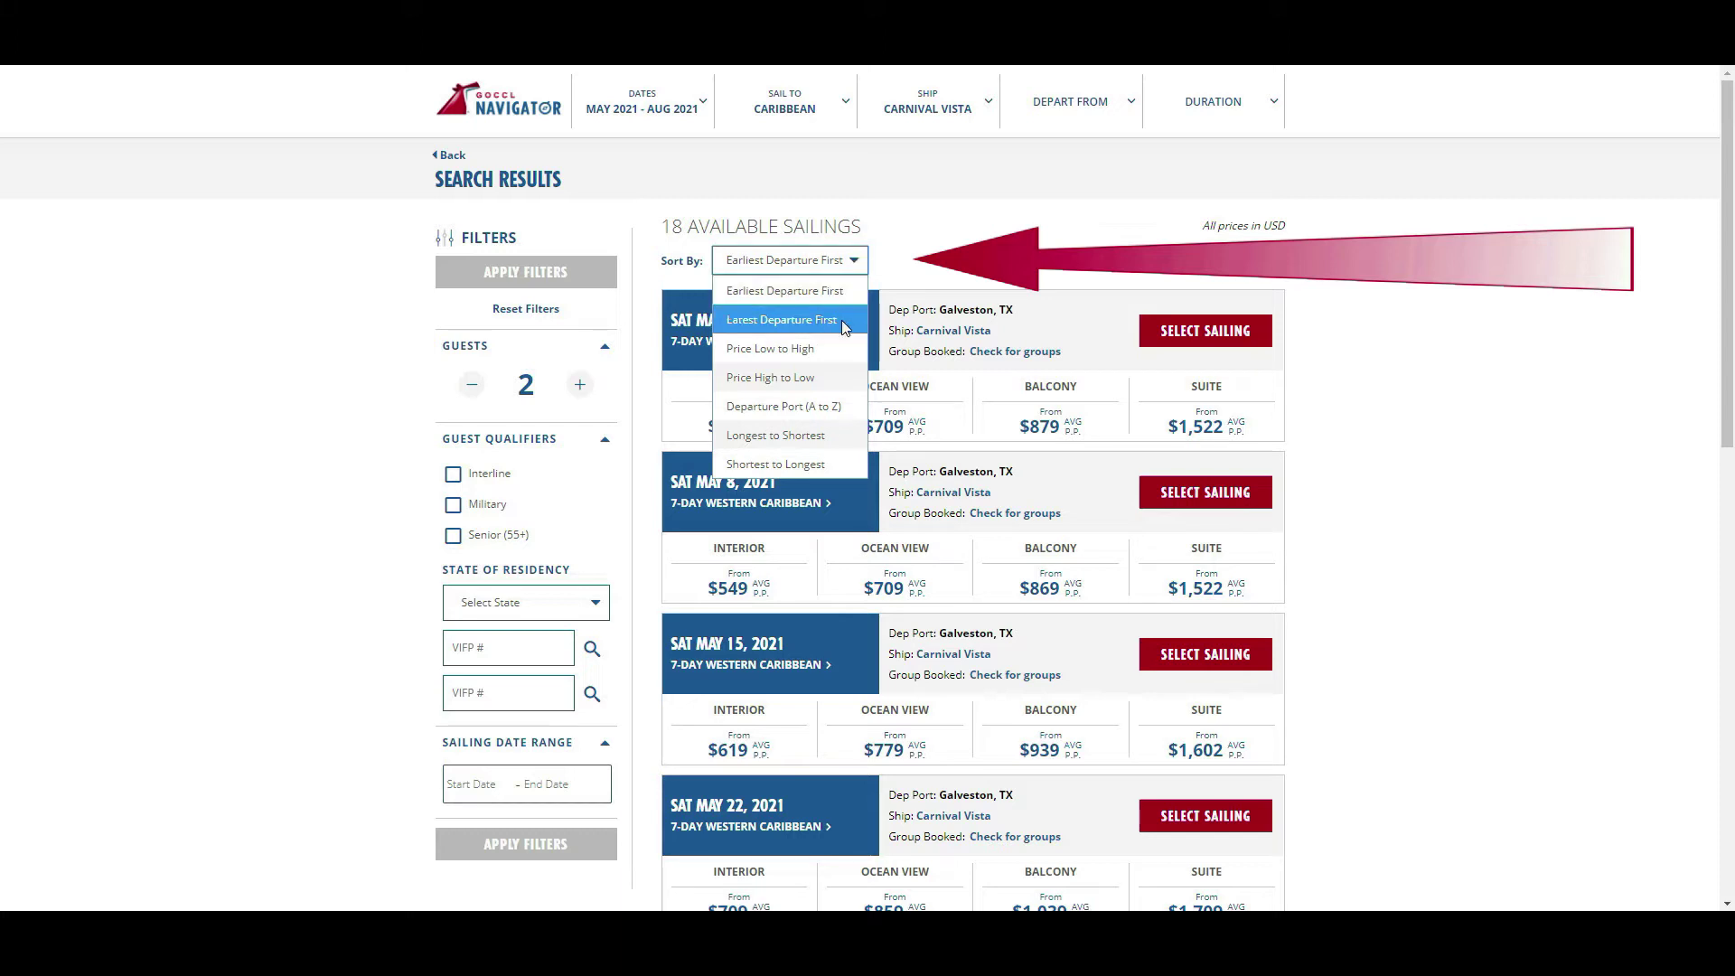
left_click(817, 349)
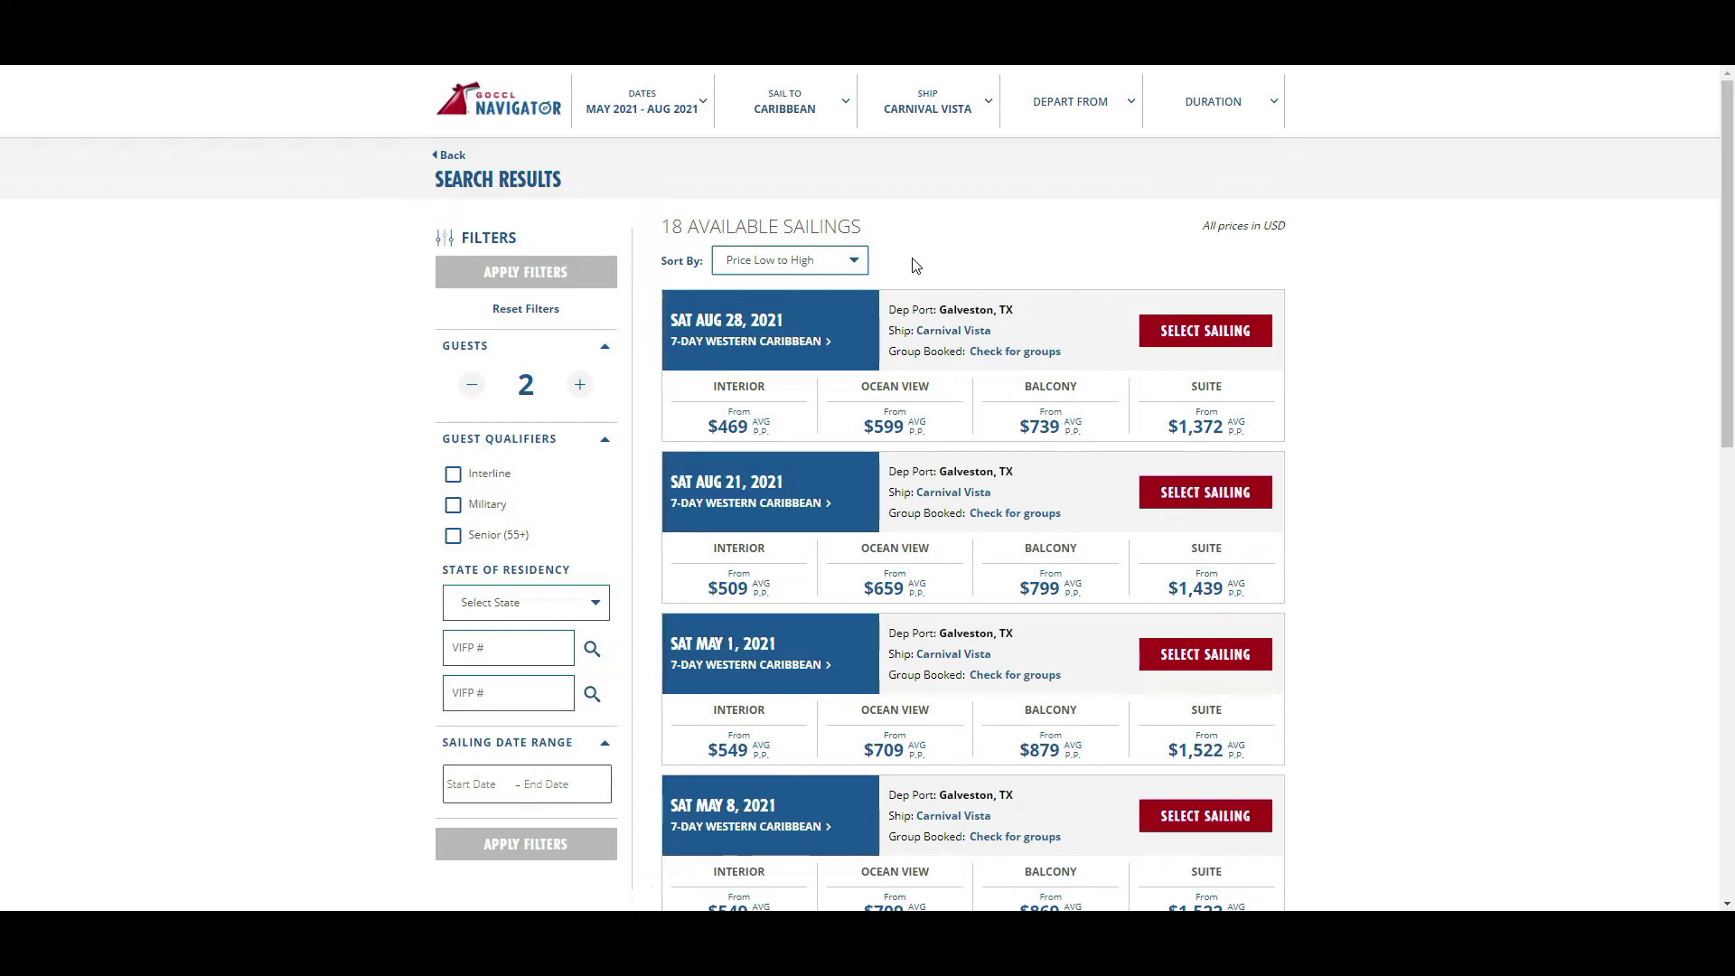
left_click(581, 385)
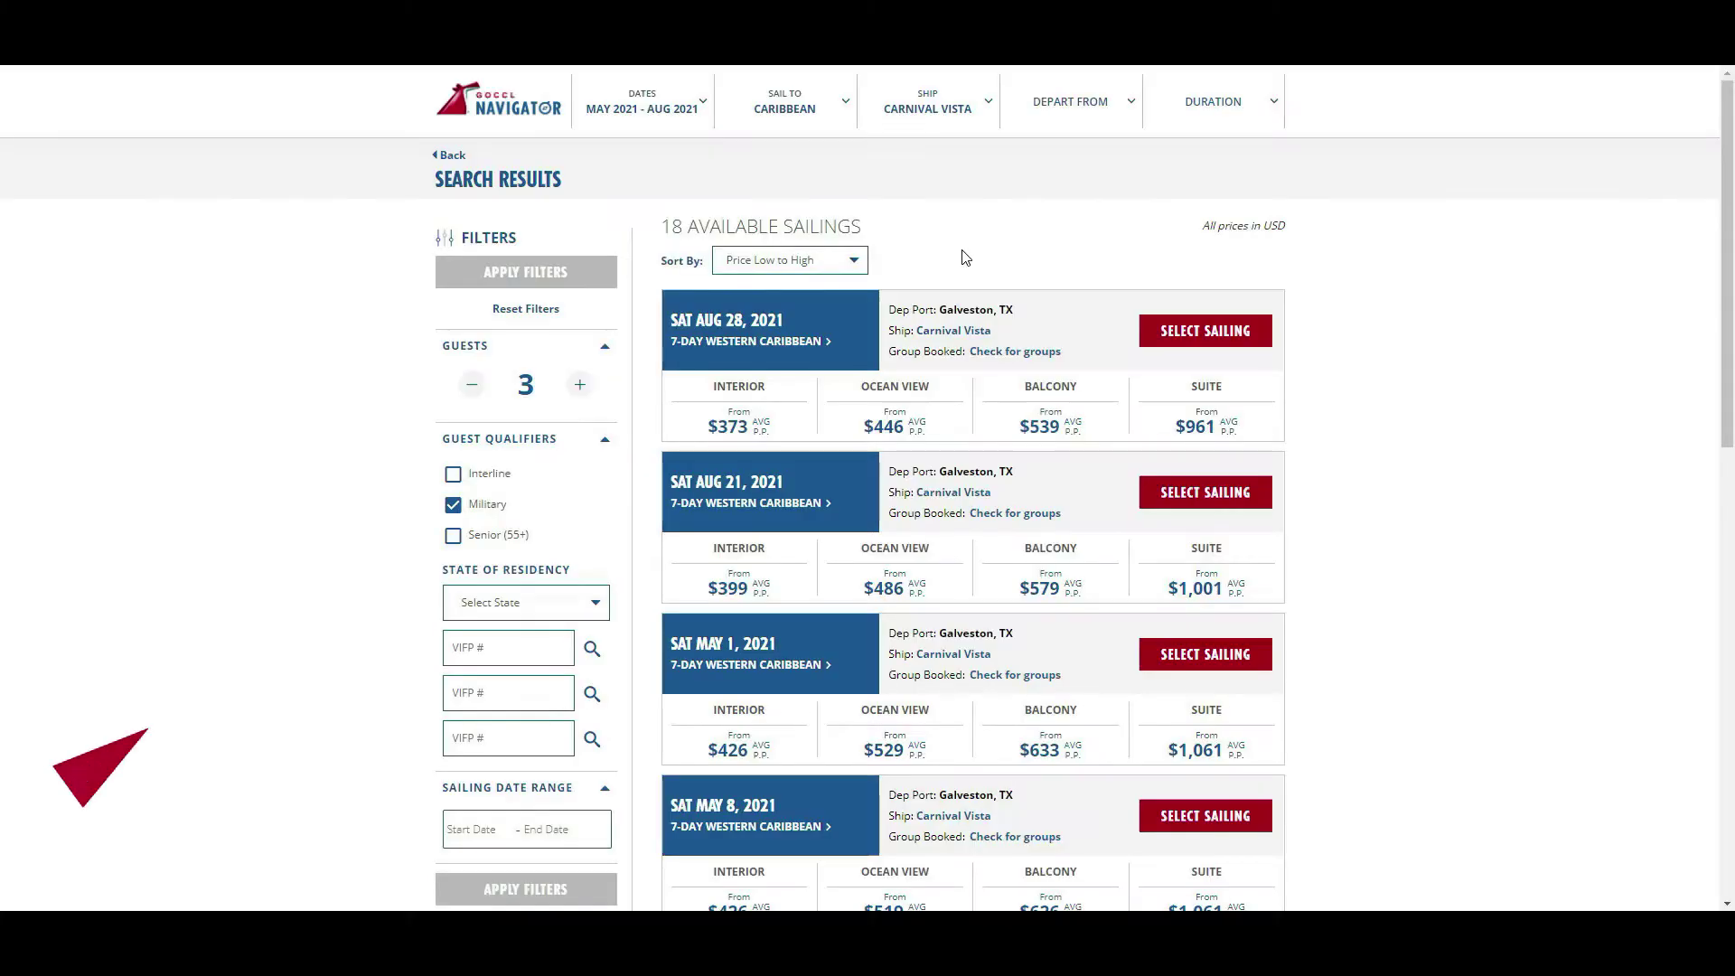
left_click(731, 339)
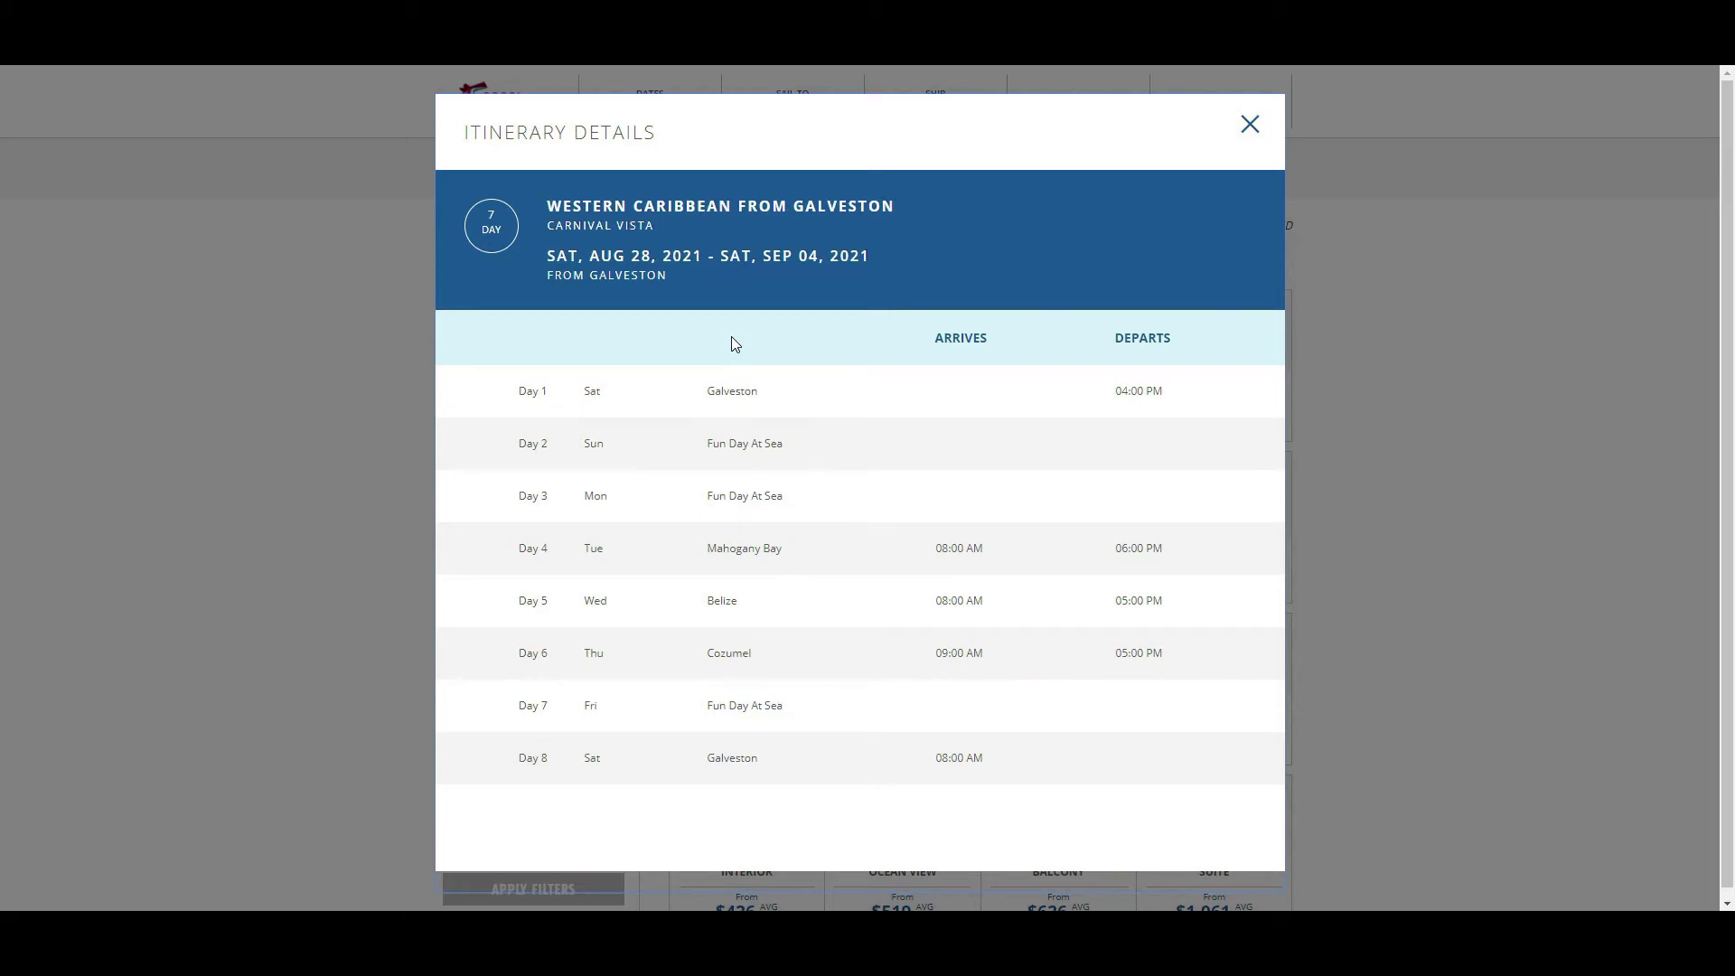
left_click(1250, 125)
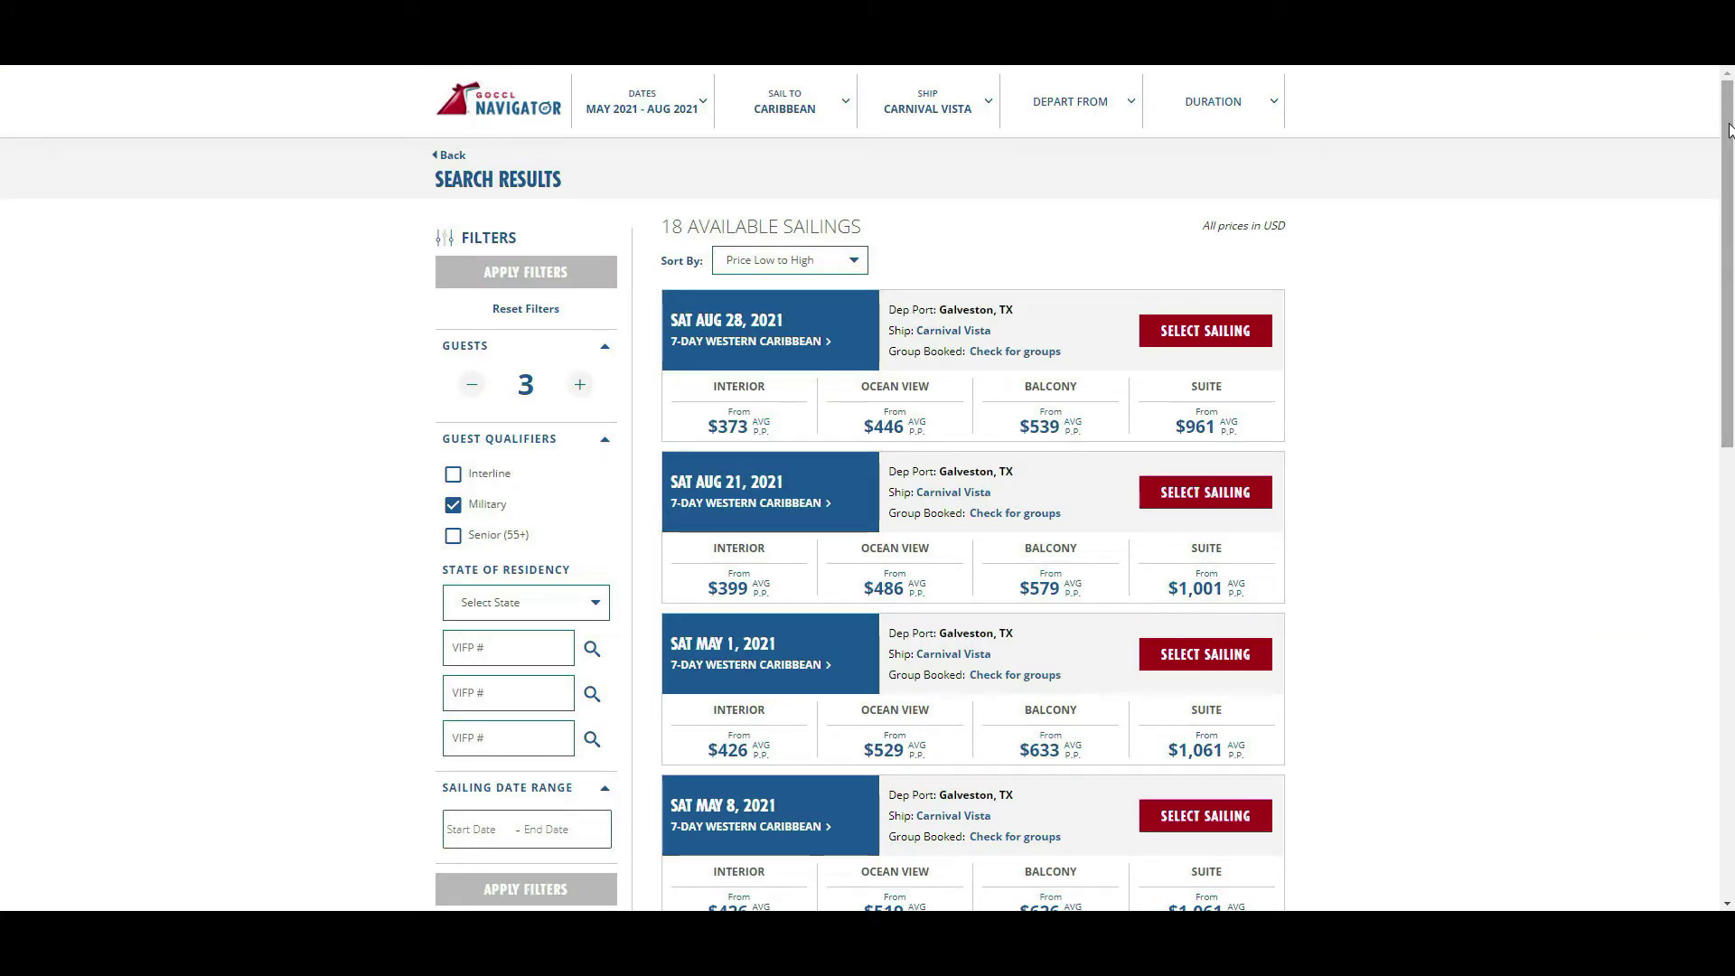
left_click_drag(1728, 129, 1732, 515)
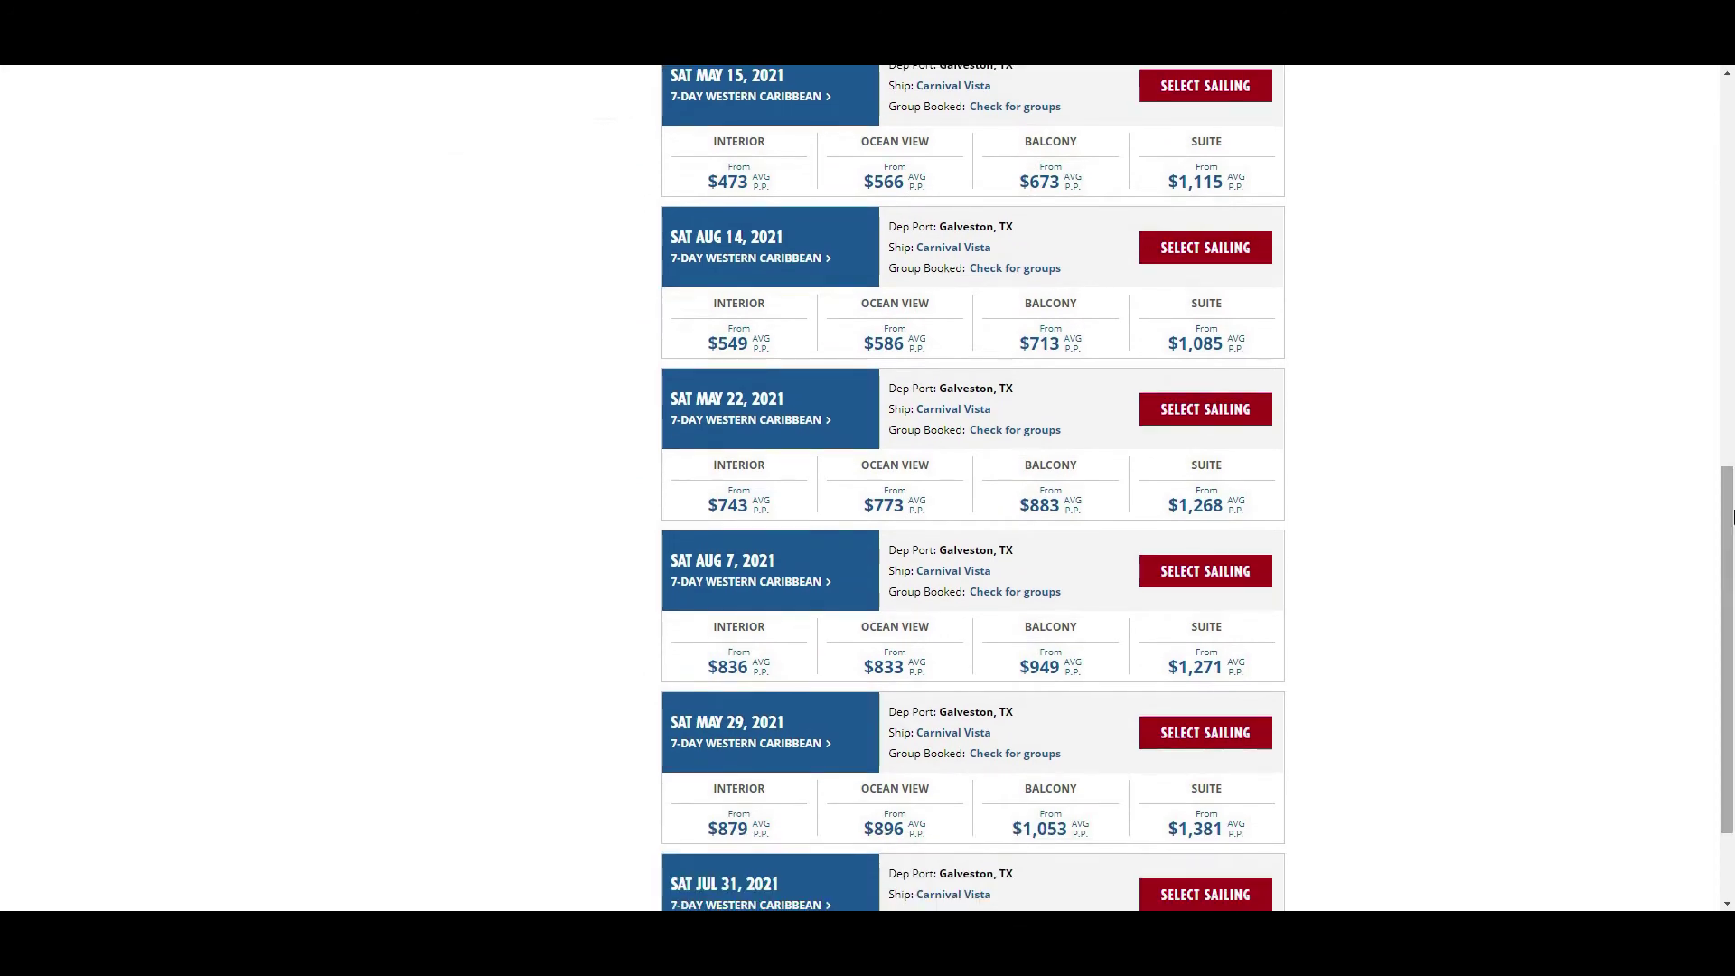
- On the Aug 14, 2021 sailing, choose the Early Saver Bonus Sale Ocean View fare of $596
left_click(1229, 255)
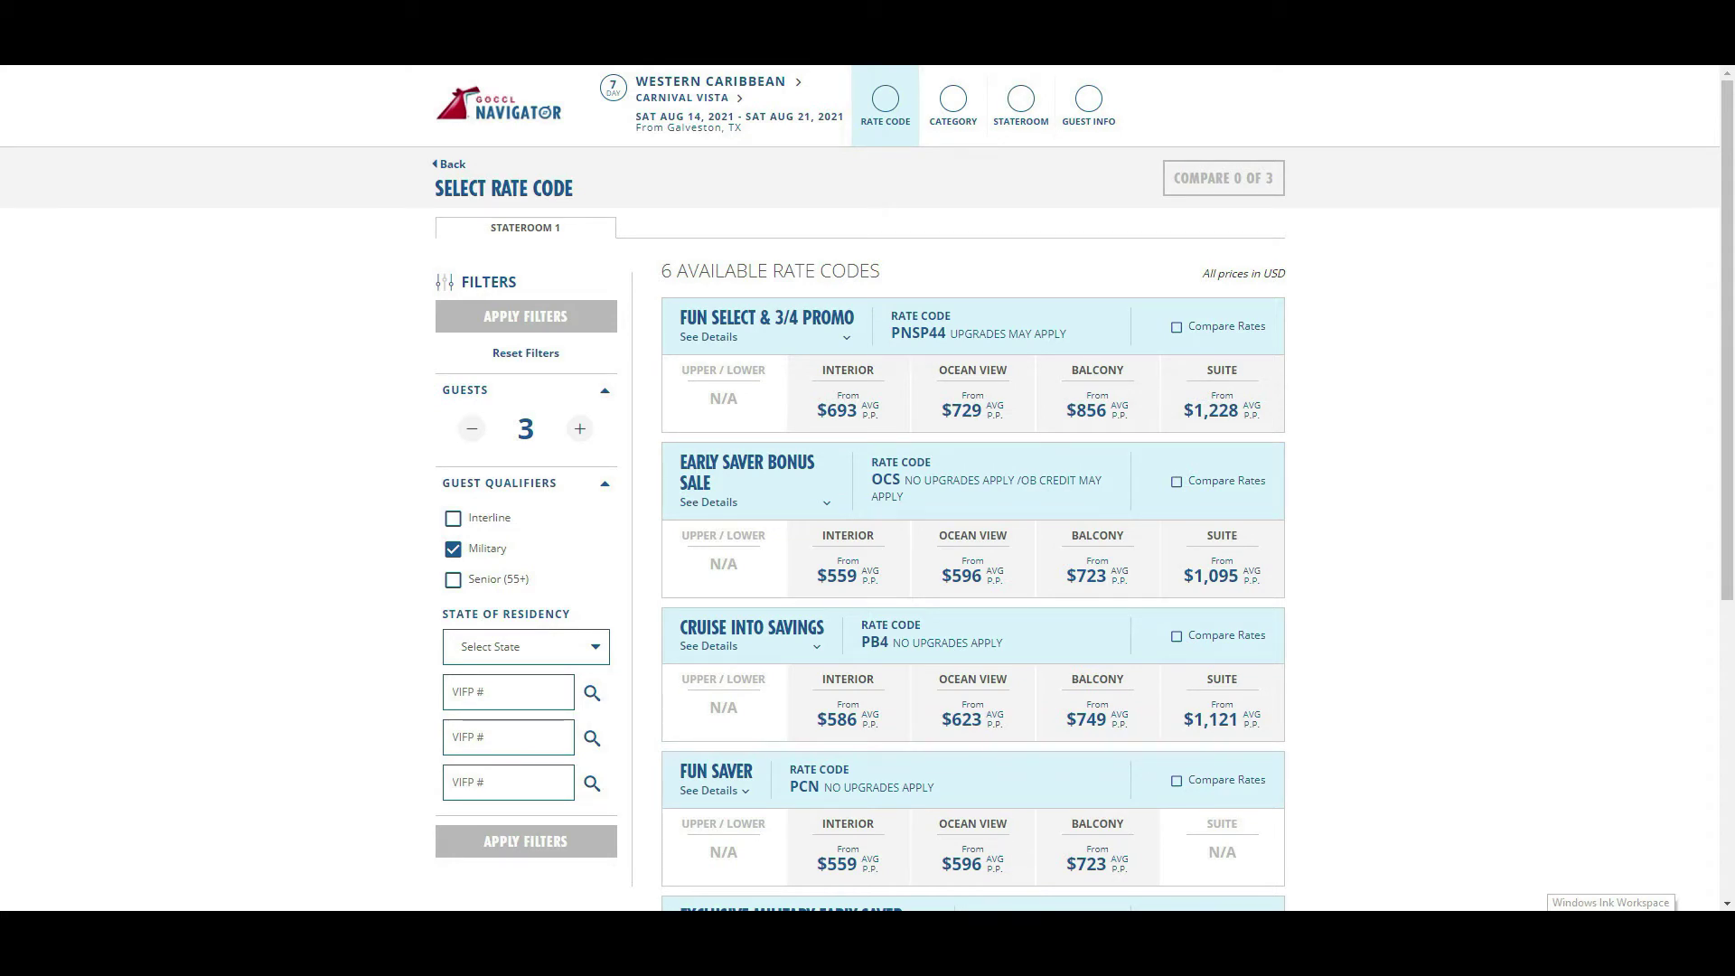
left_click(711, 502)
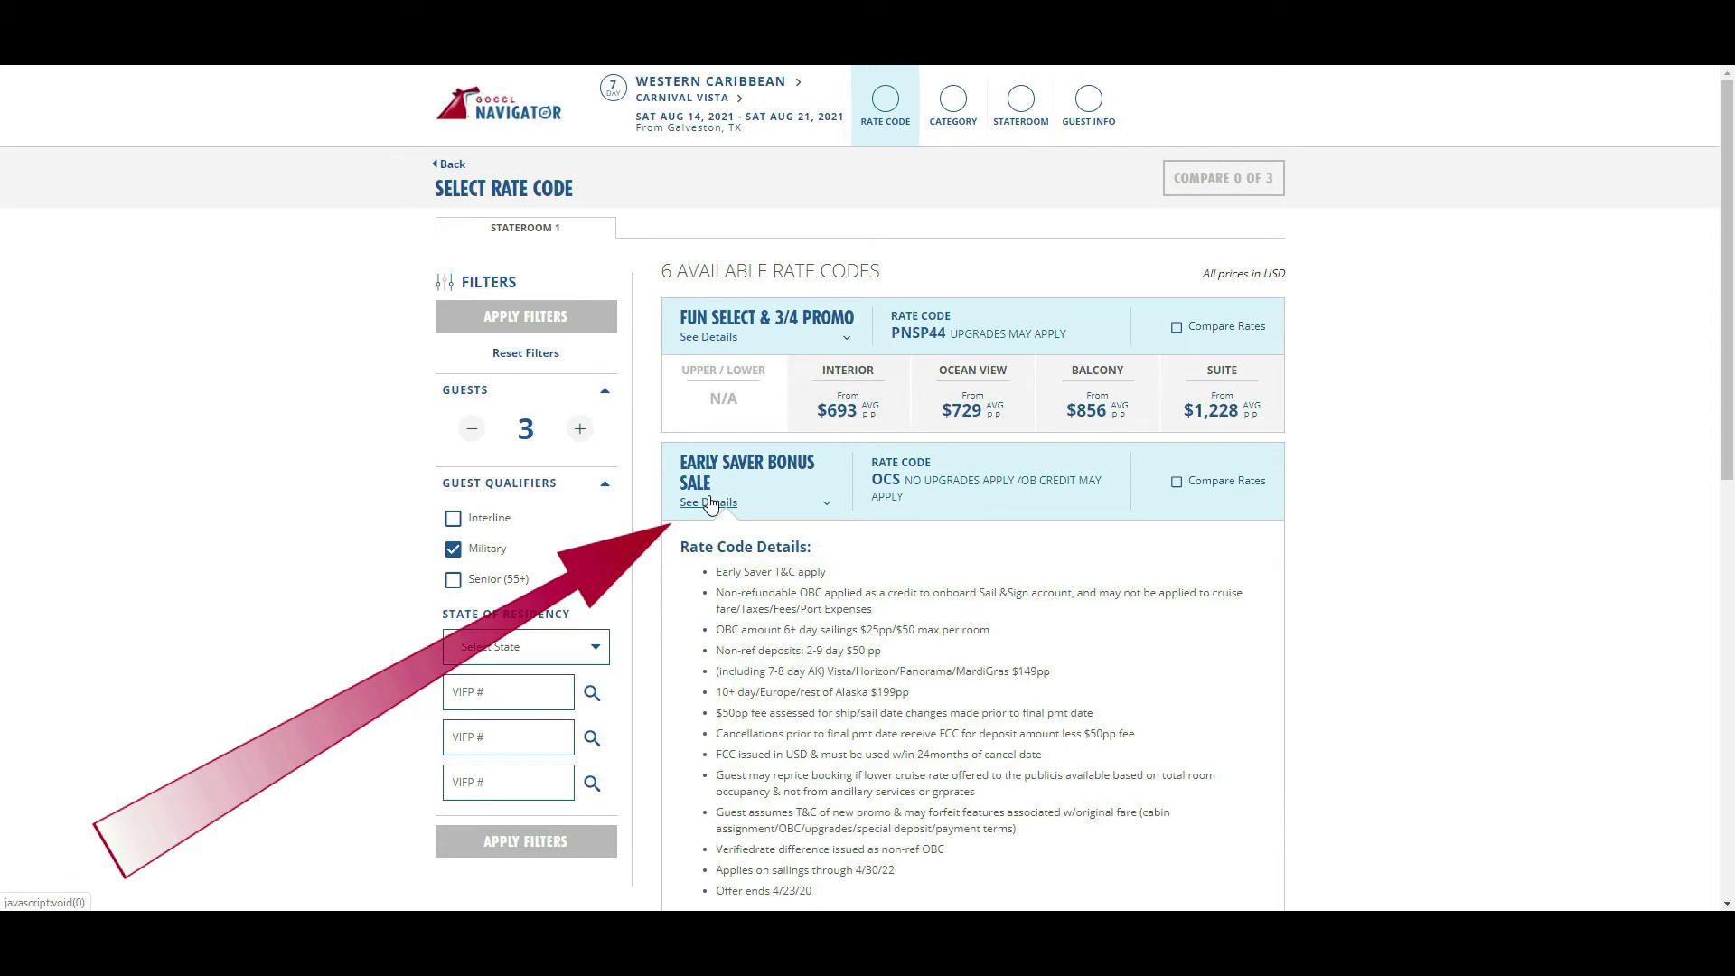
left_click(710, 502)
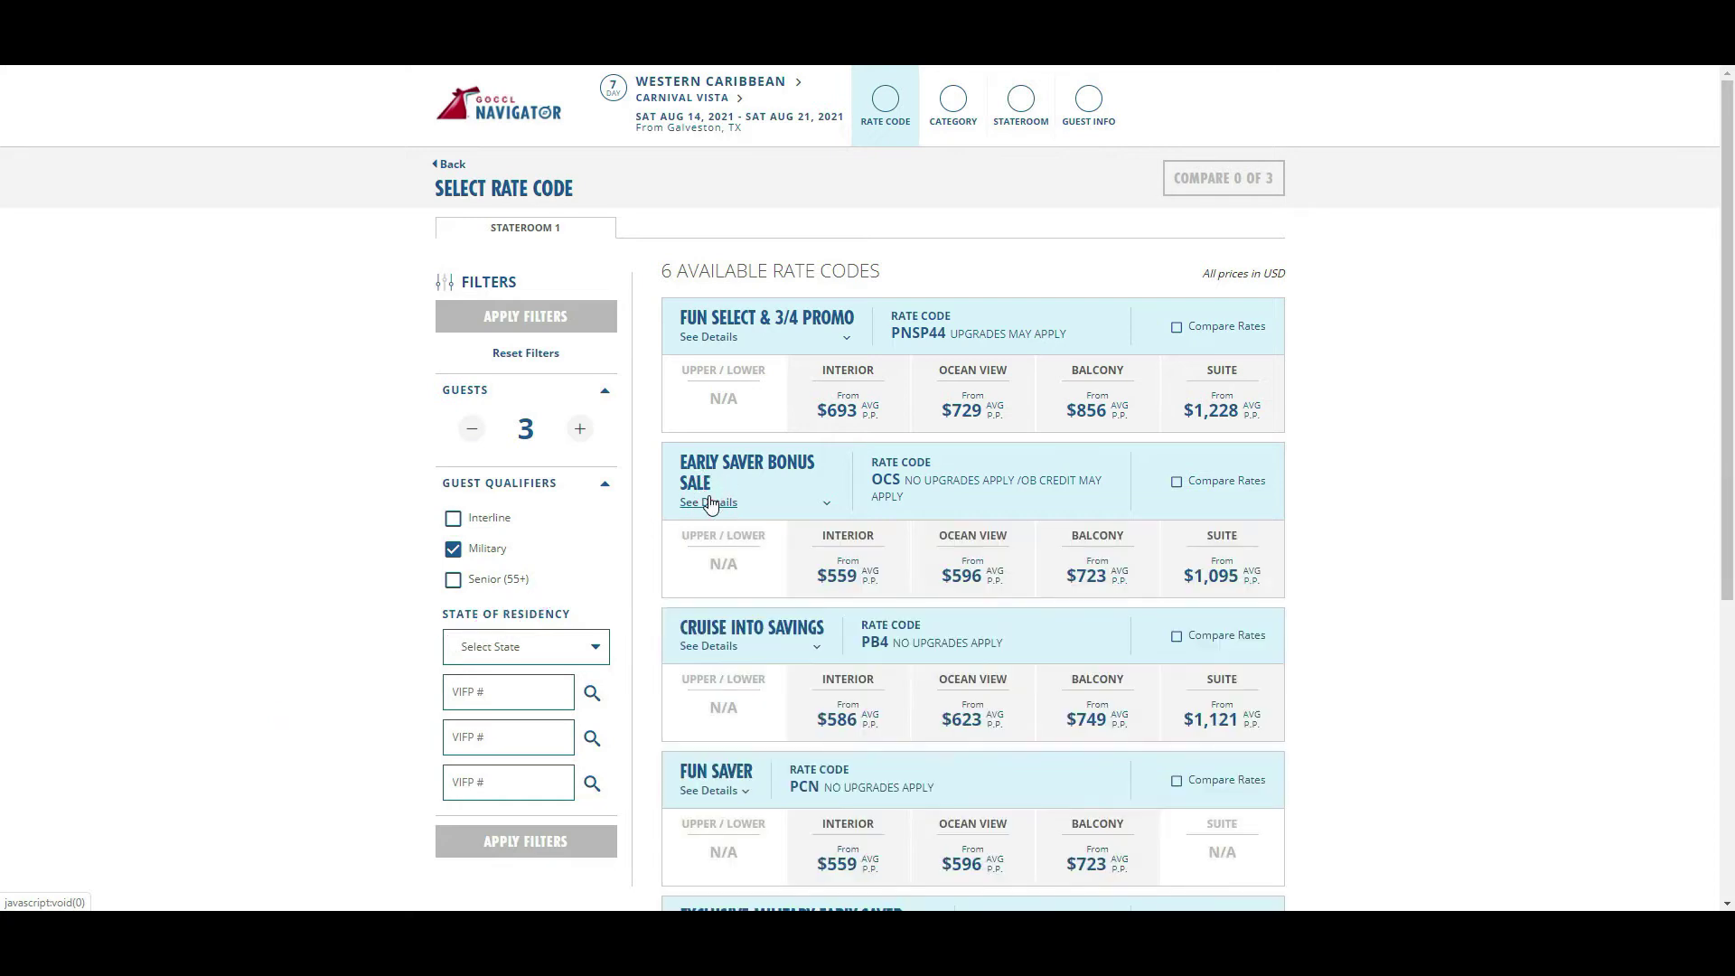
left_click(985, 577)
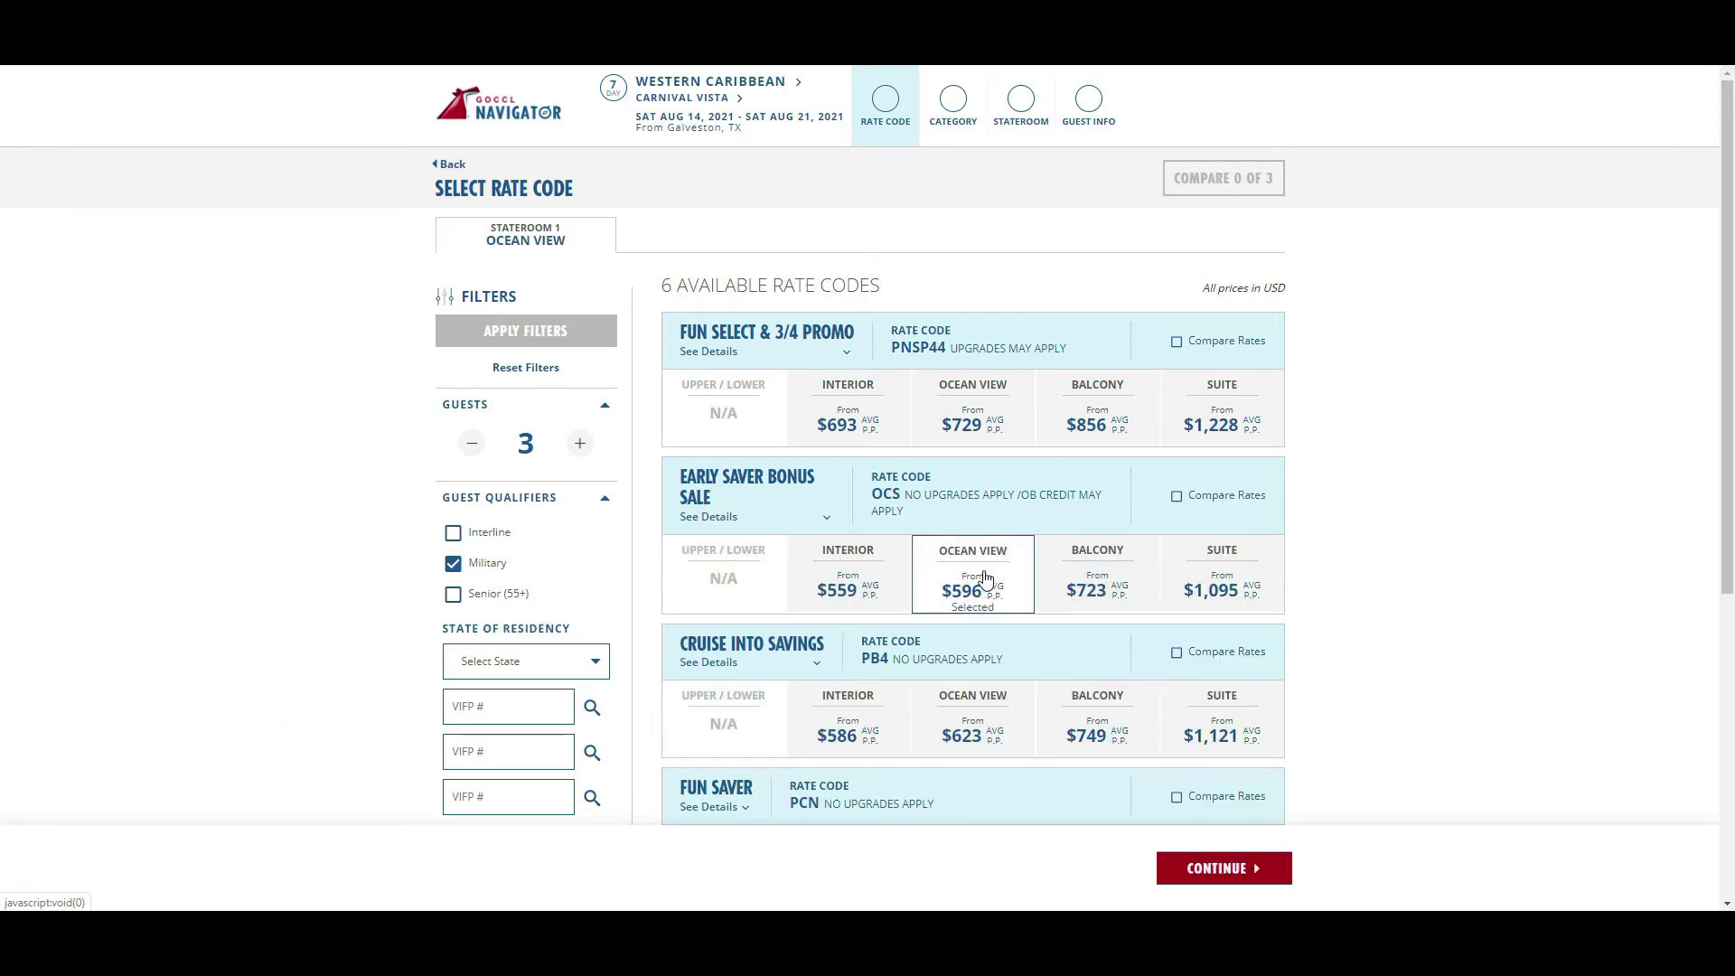
- Mark Fun Select & 3/4 Promo, Early Saver Bonus Sale and Cruise Into Savings for comparison
left_click(1175, 341)
left_click(1176, 499)
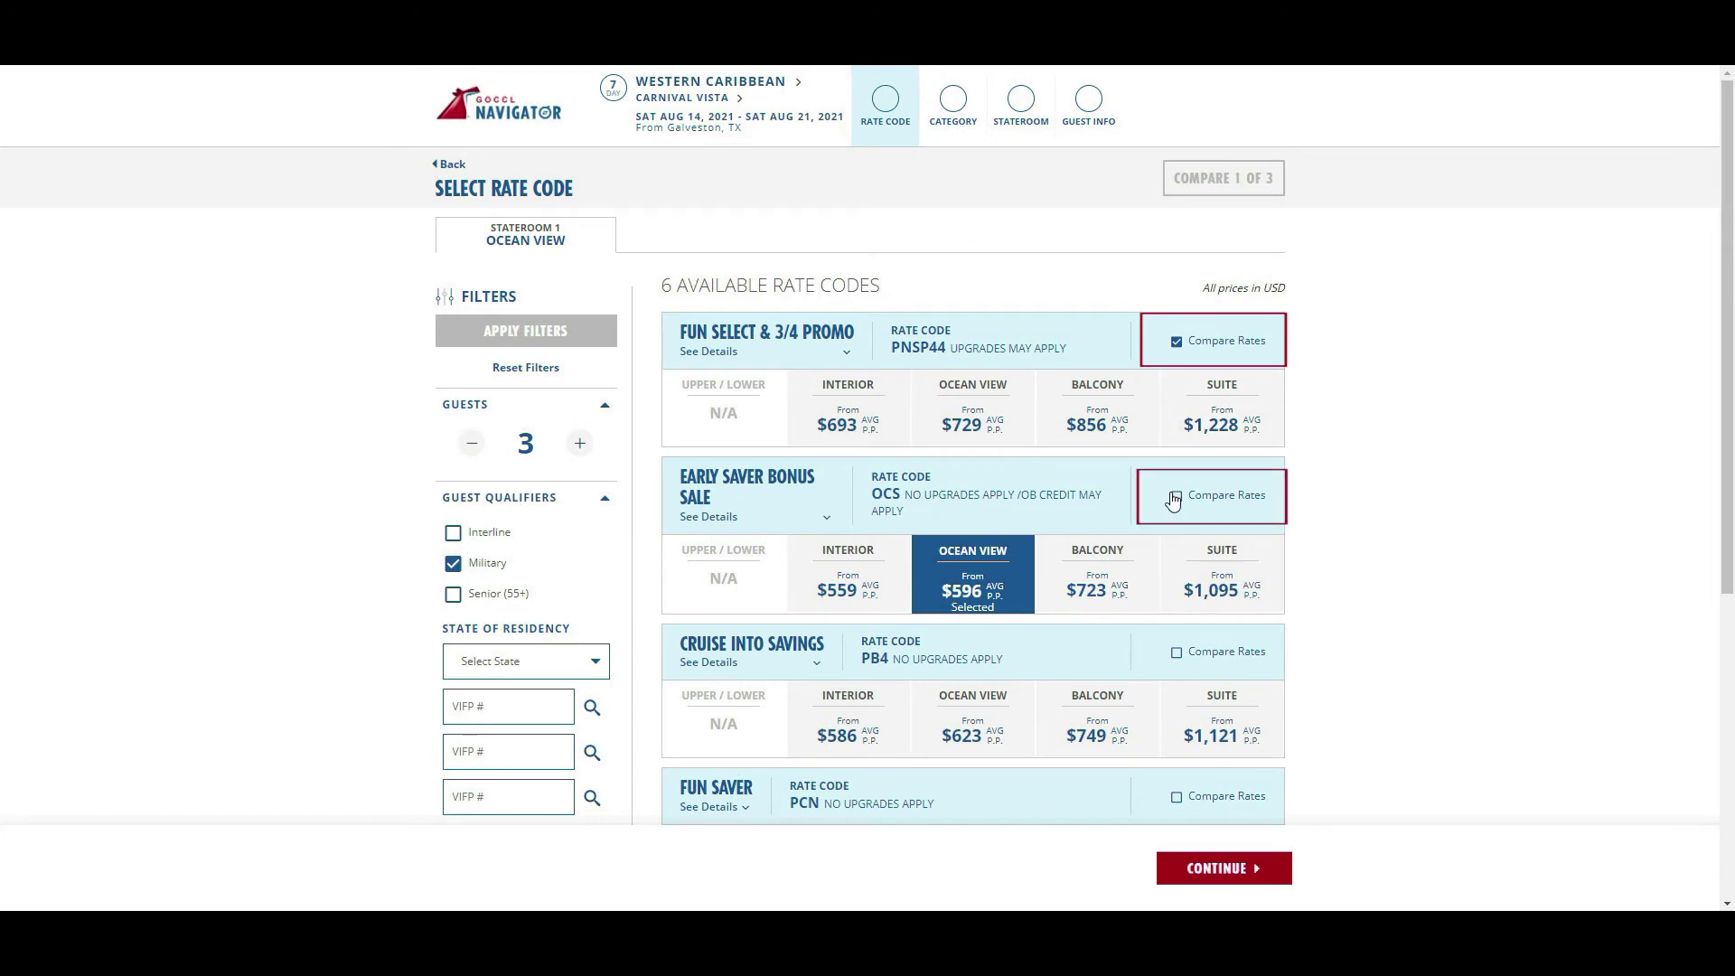
left_click(1177, 652)
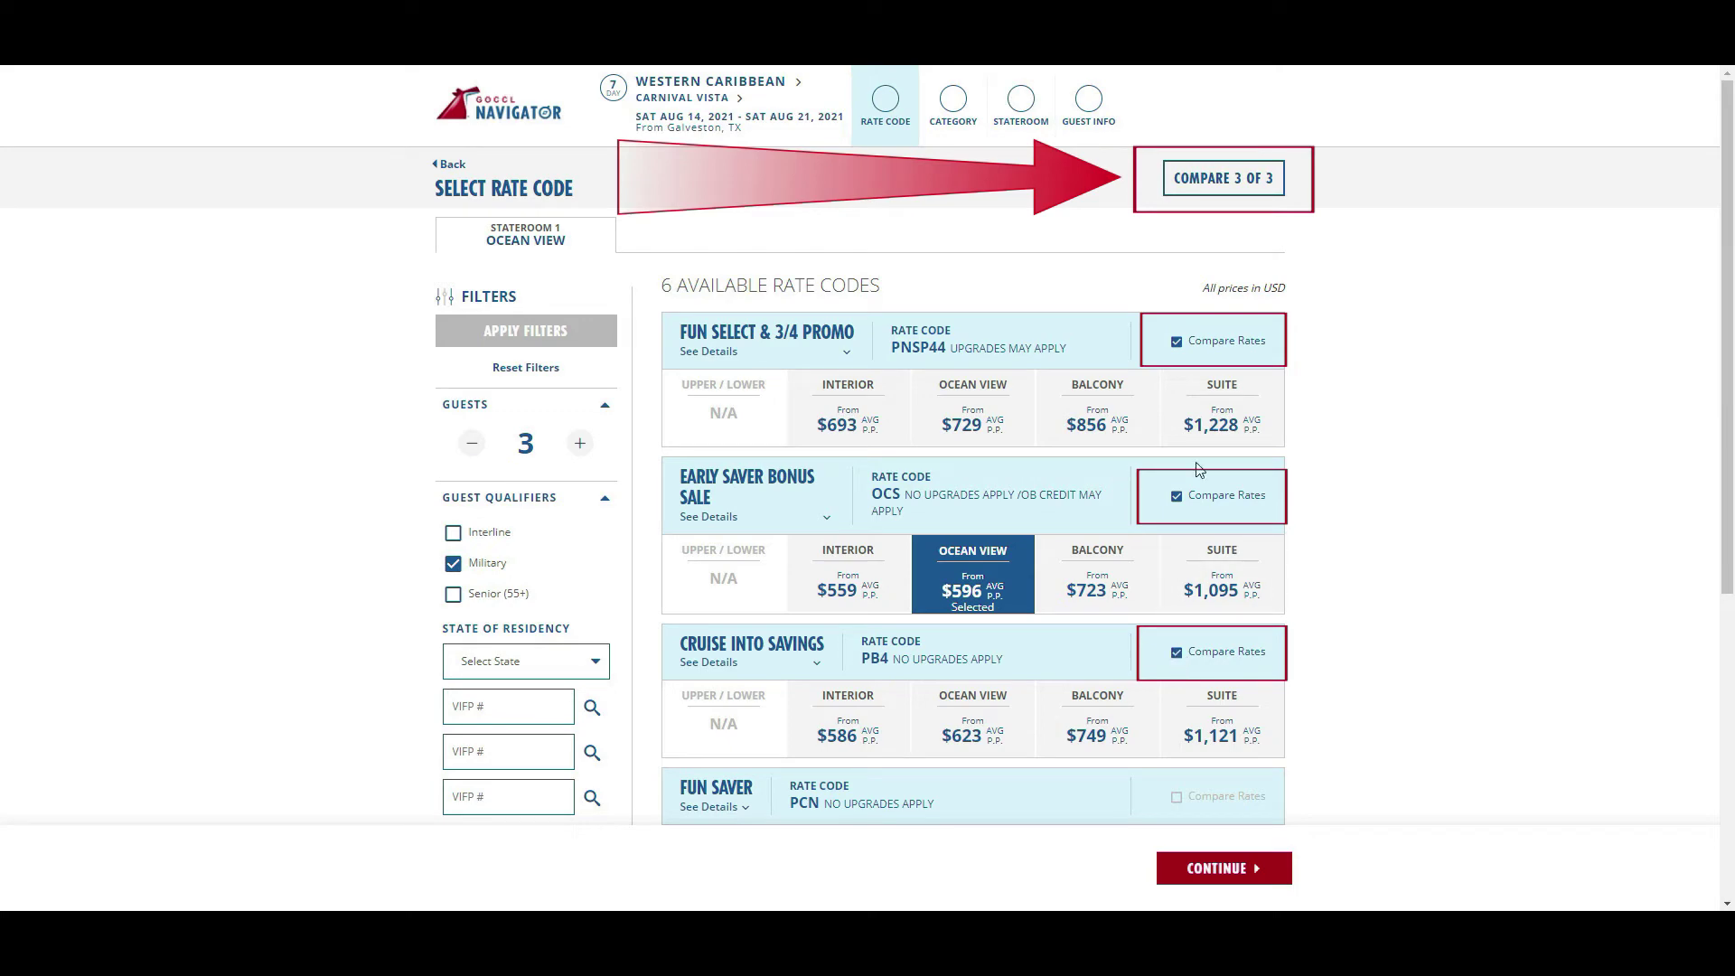
left_click(1200, 181)
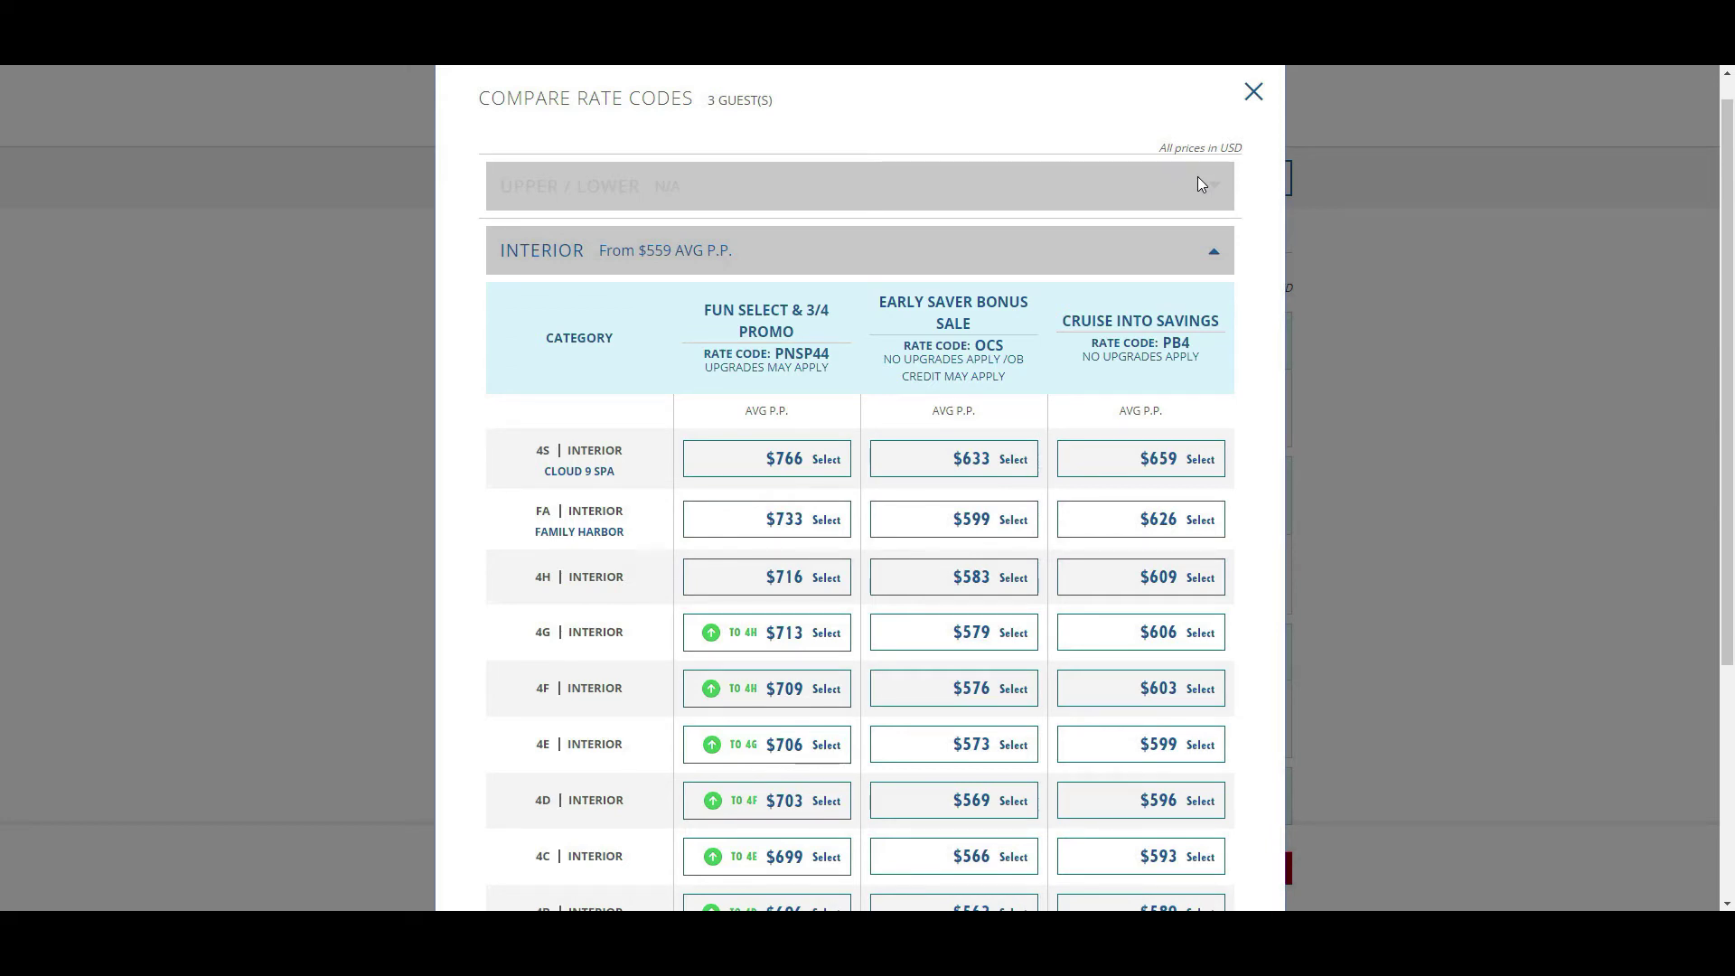
left_click(1213, 252)
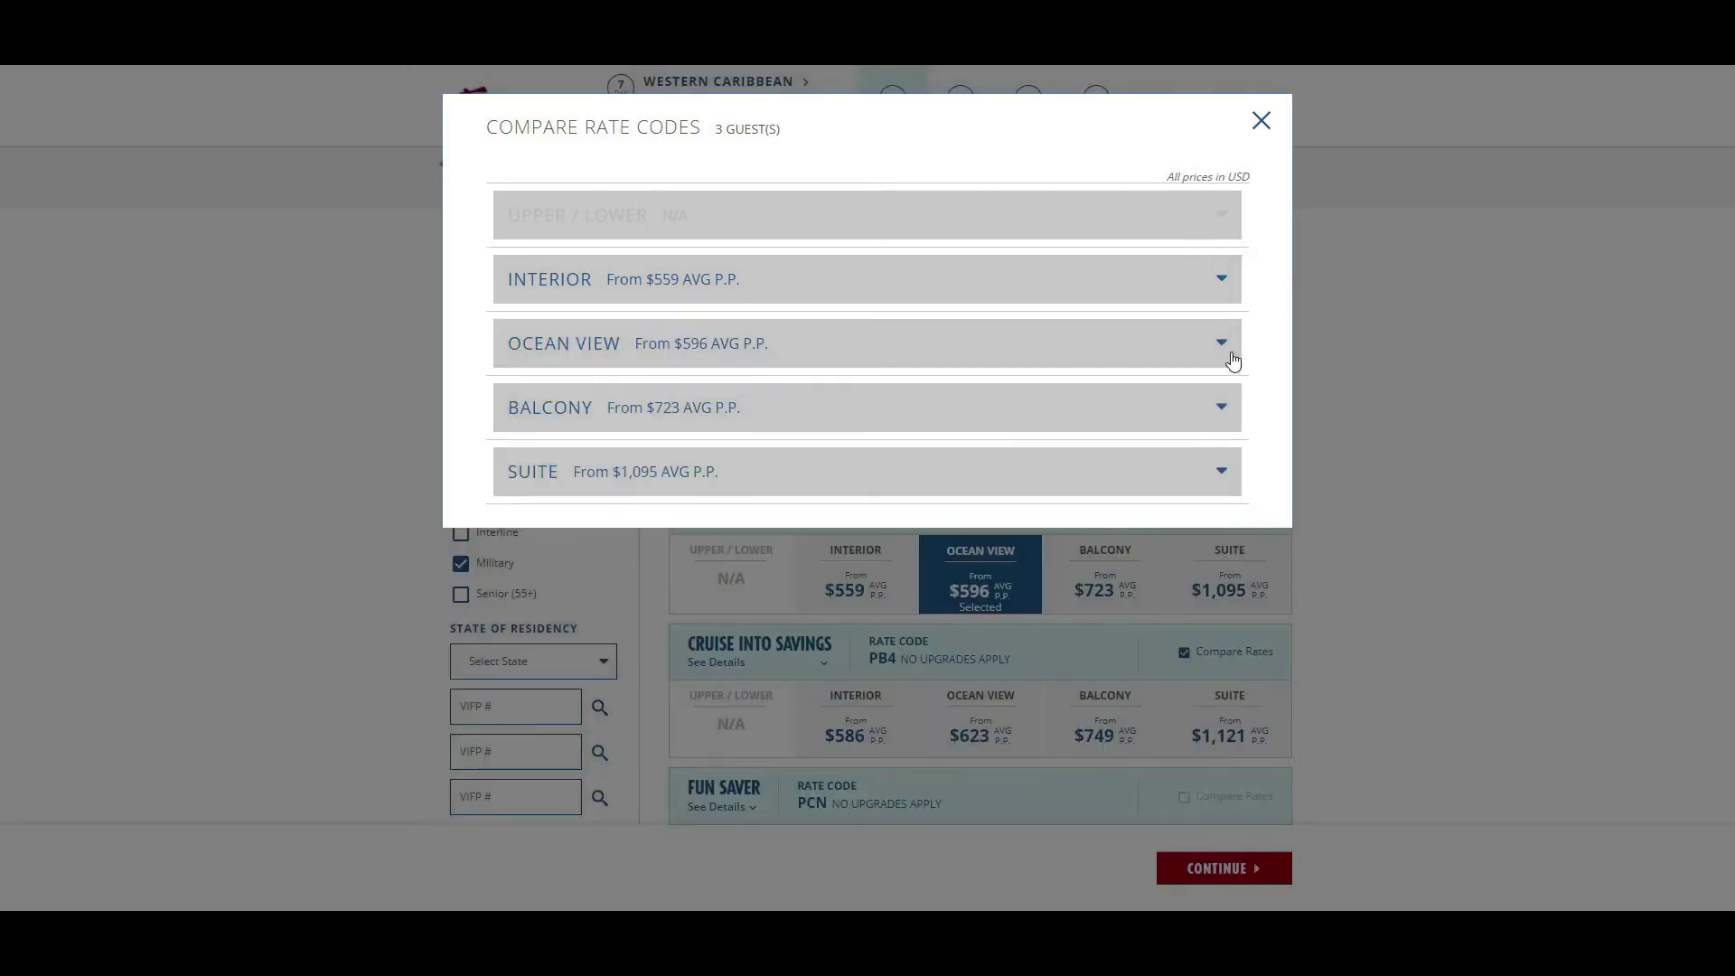
left_click(1229, 416)
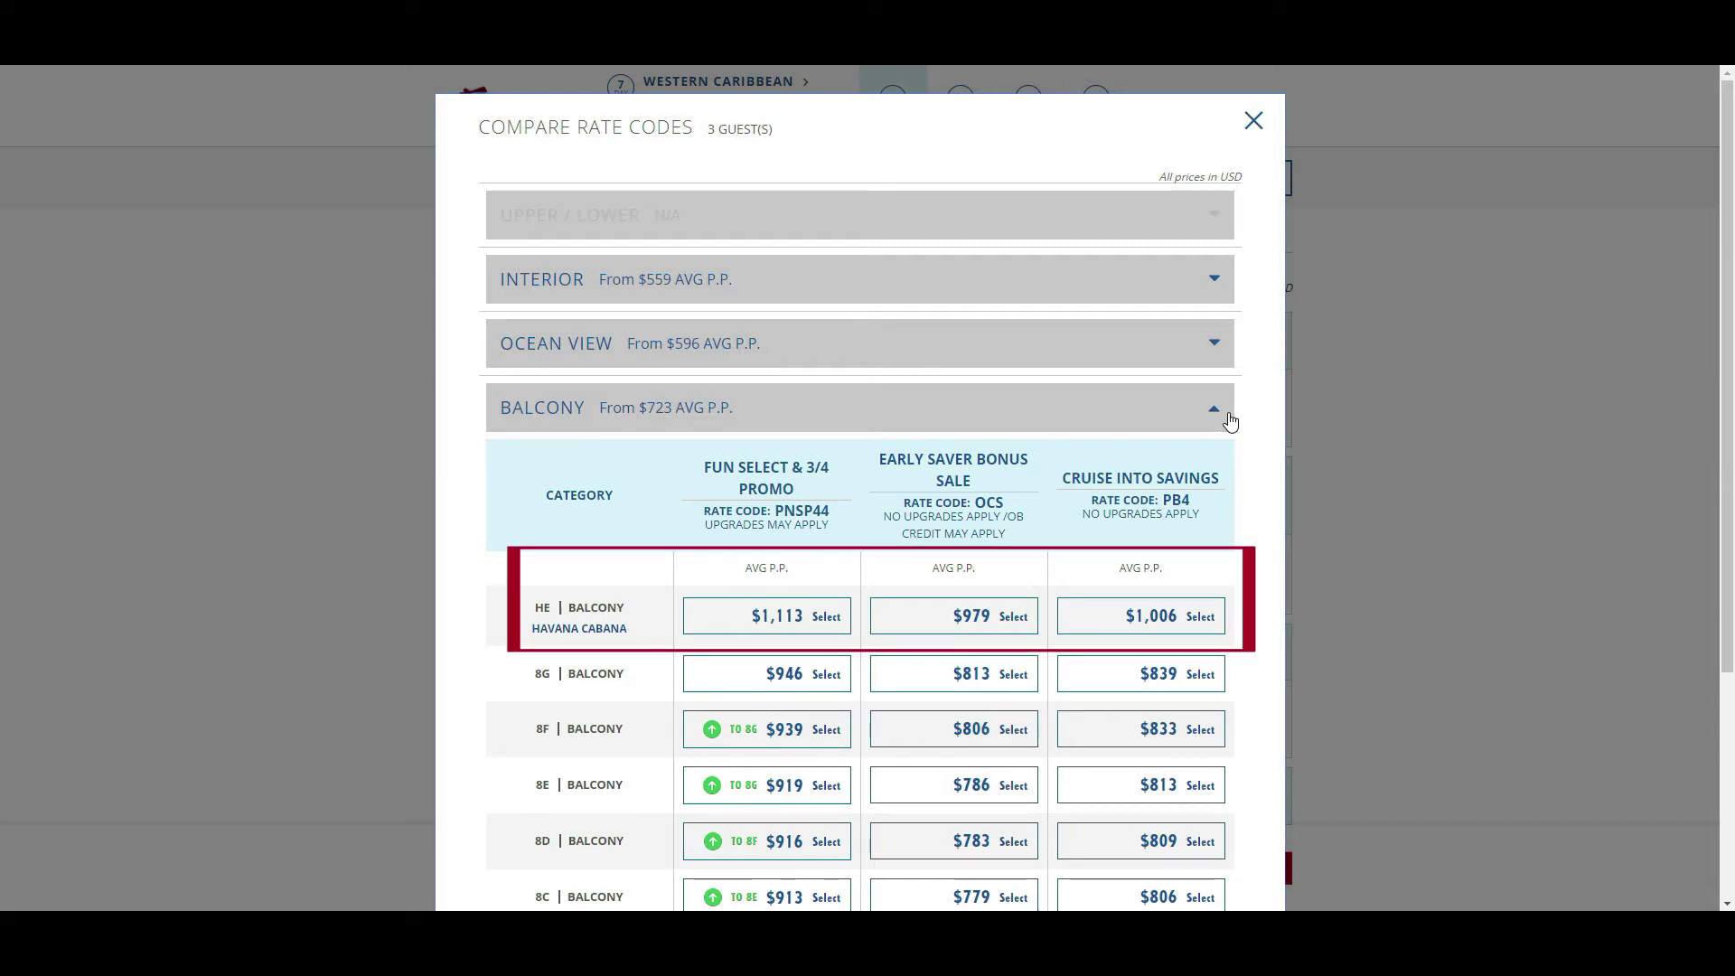
left_click(1253, 121)
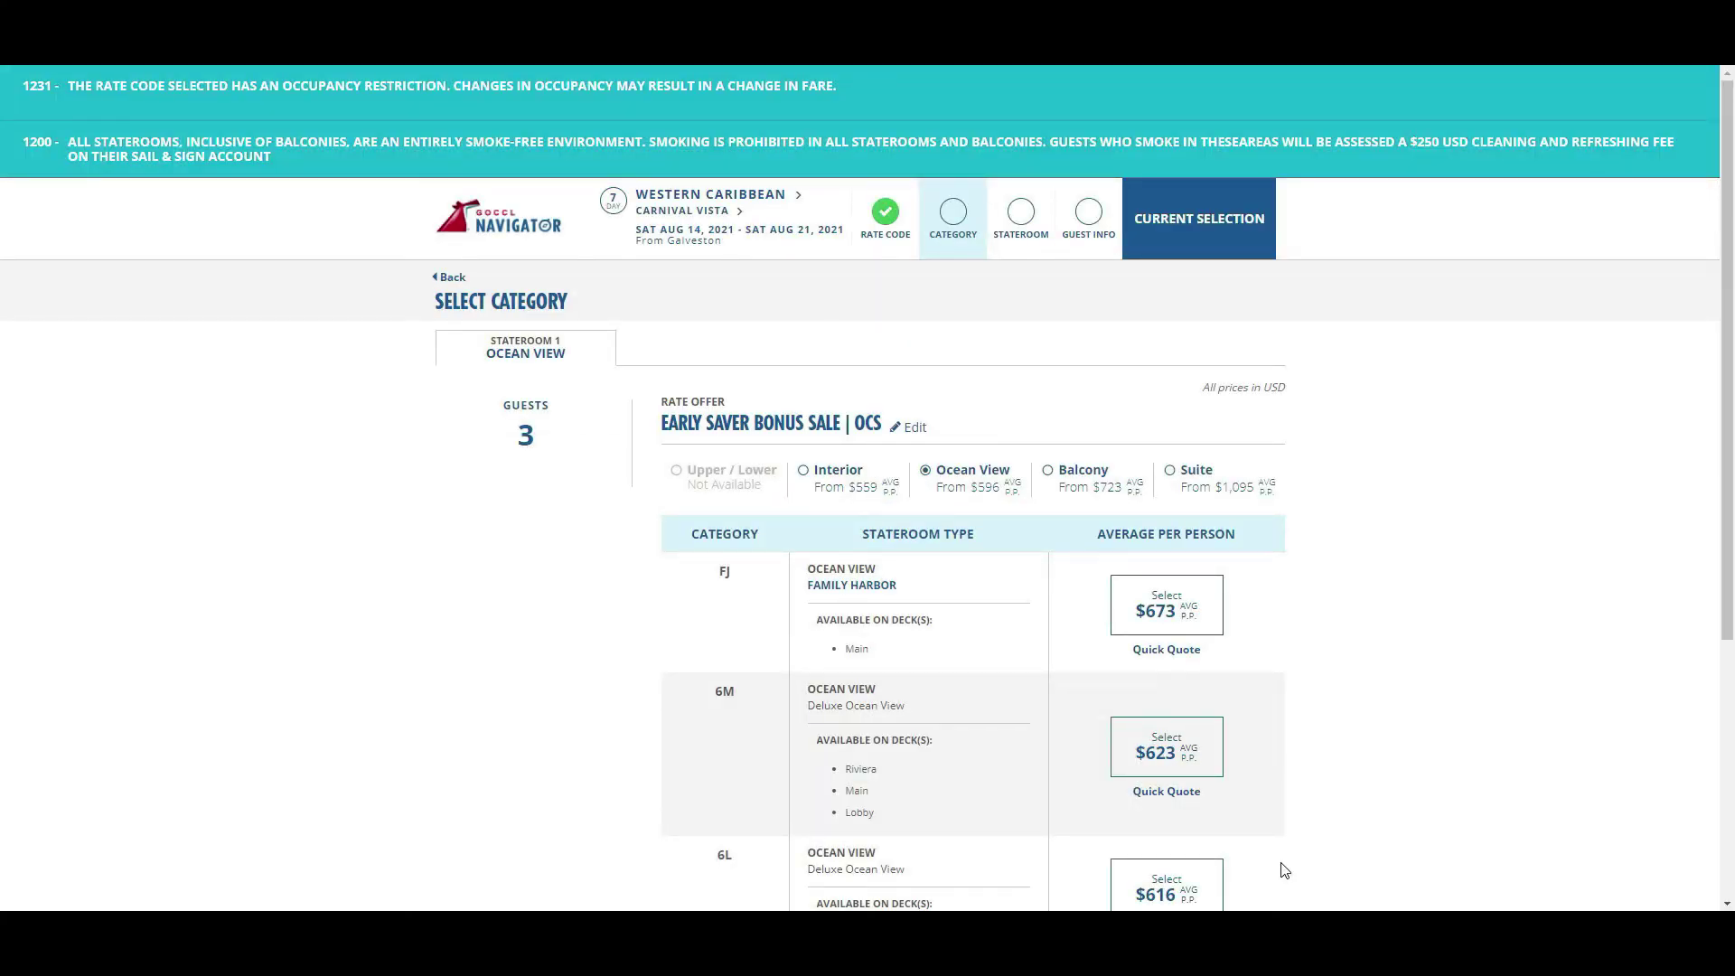
- Cycle the category list through Interior and Balcony, ending on the Ocean View categories
left_click(852, 474)
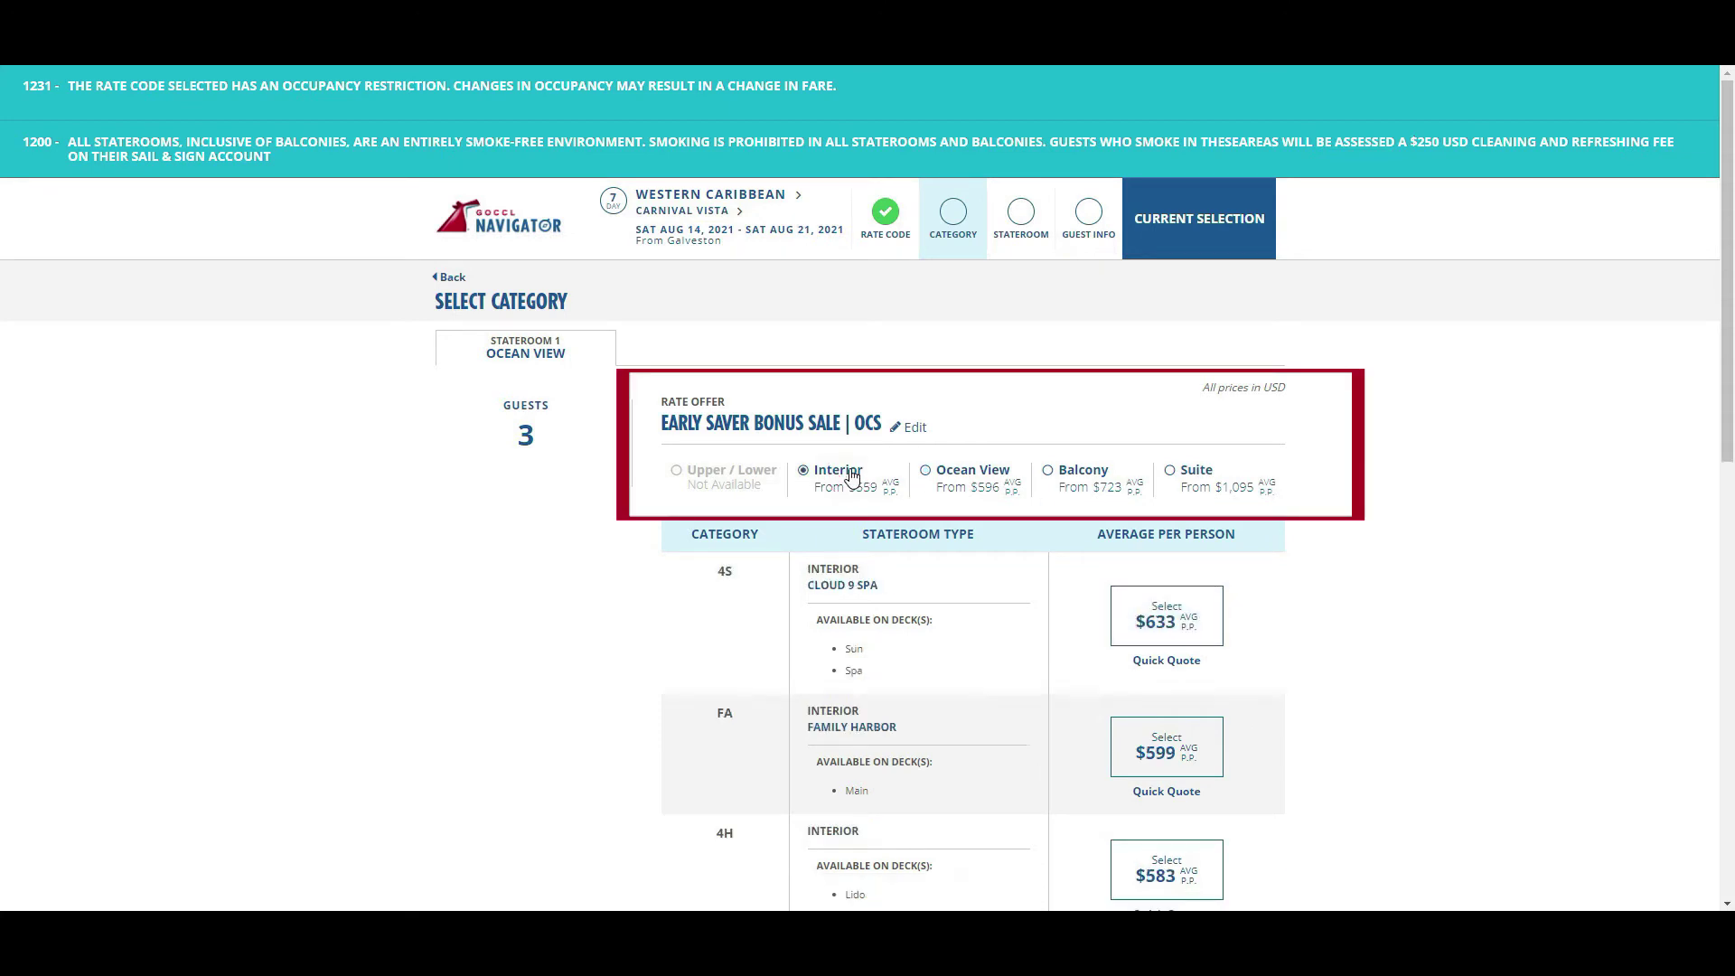
left_click(1108, 485)
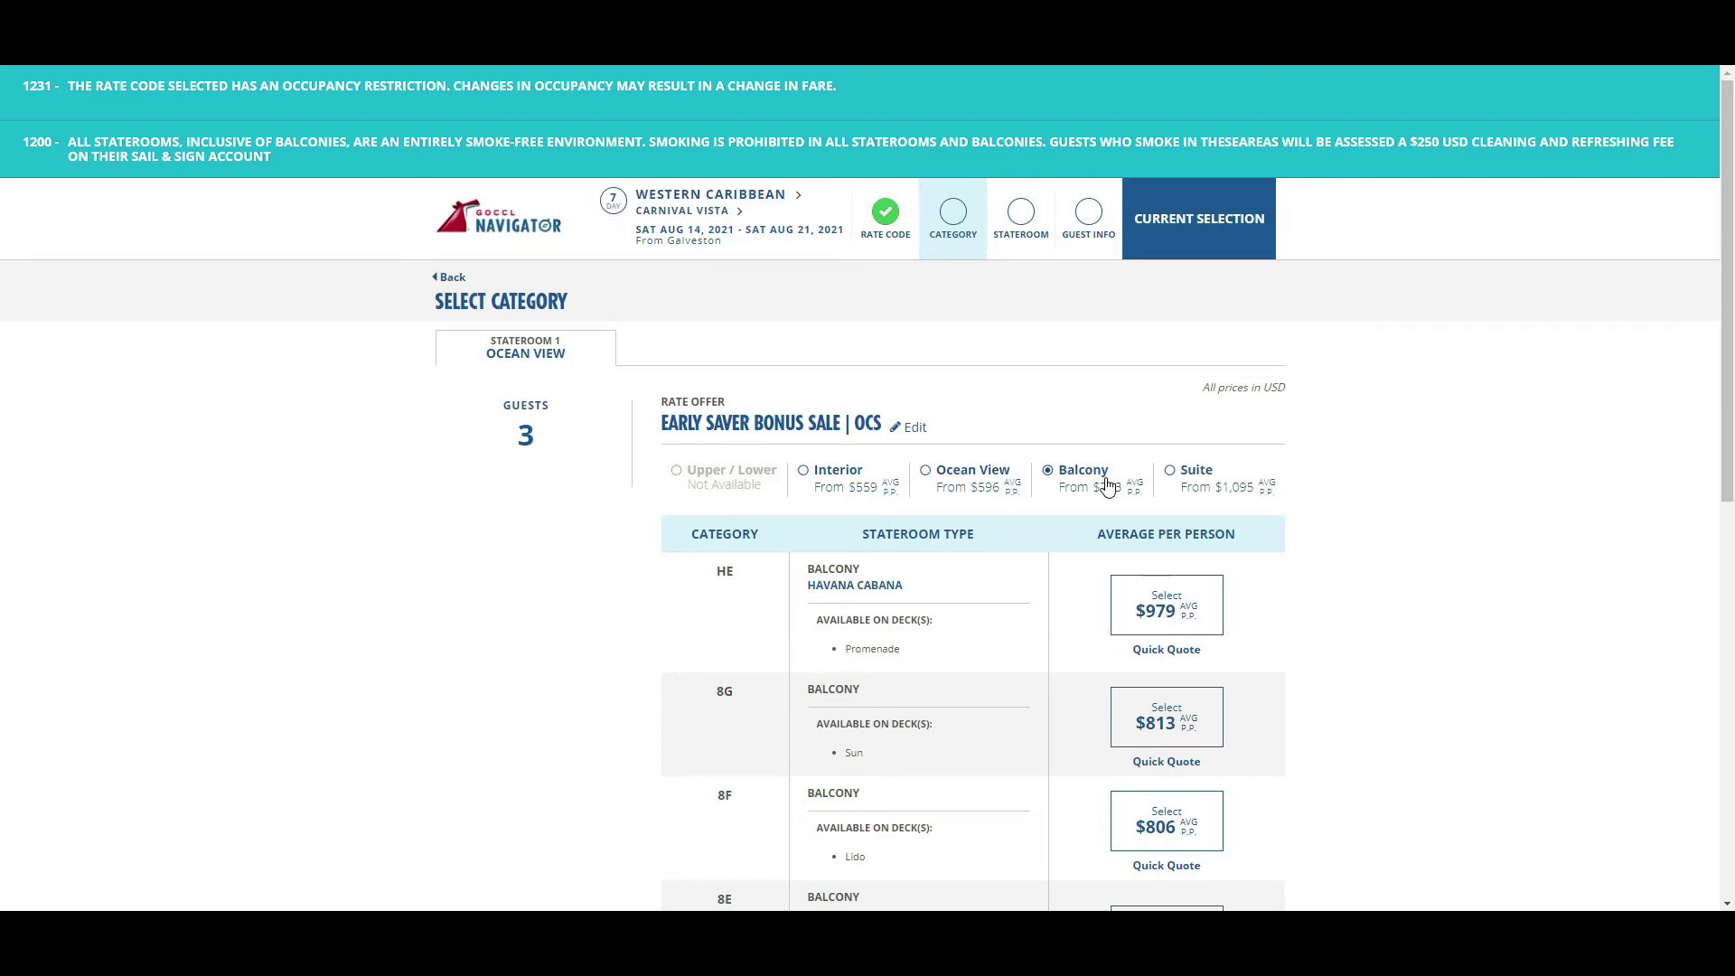
left_click(992, 490)
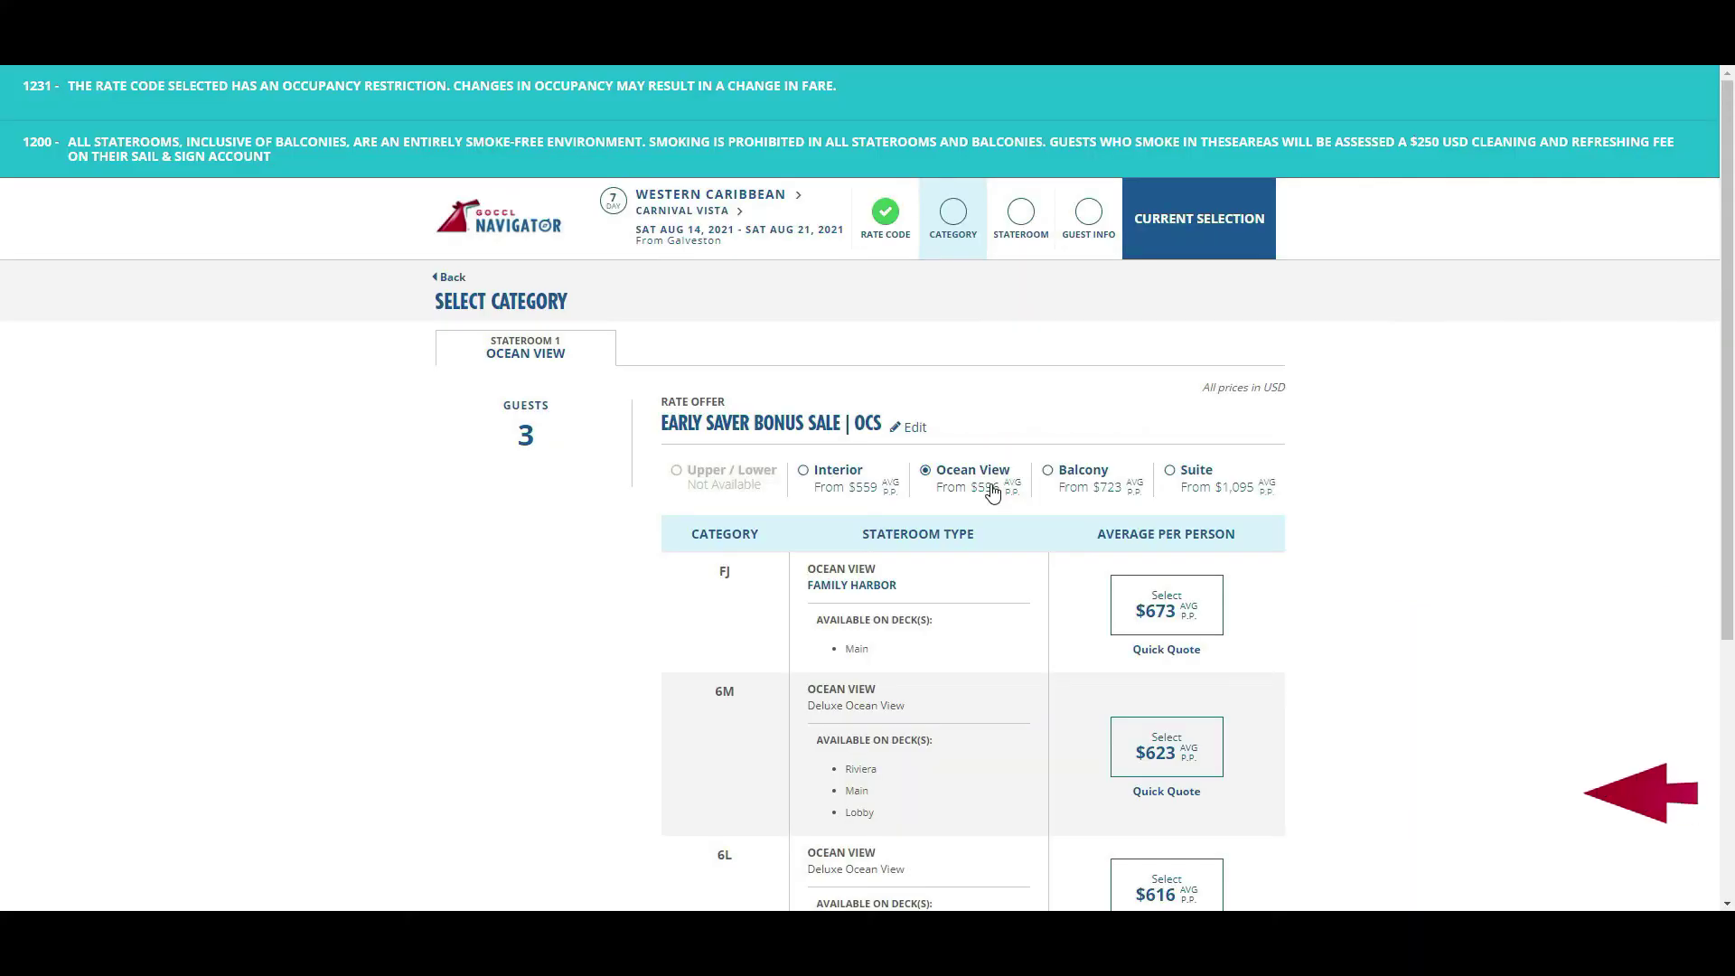
- Show the 6M ocean view Quick Quote in Guest View, scrolled to Share This Quick Quote
left_click(1177, 792)
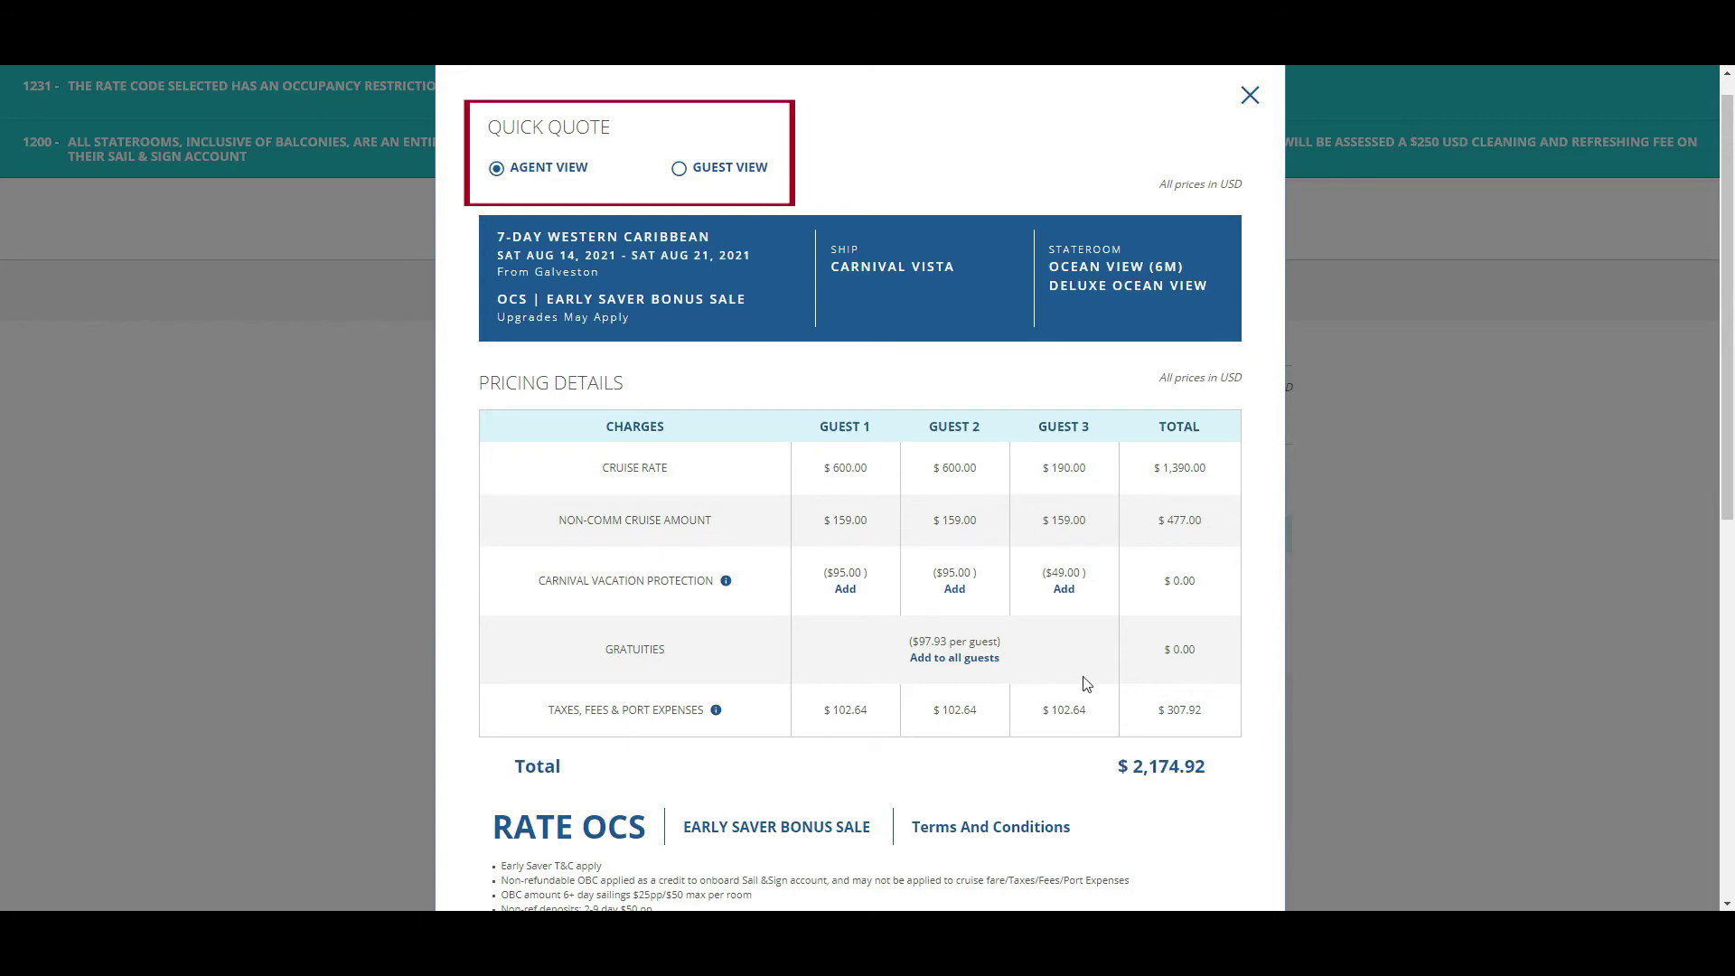
left_click(679, 168)
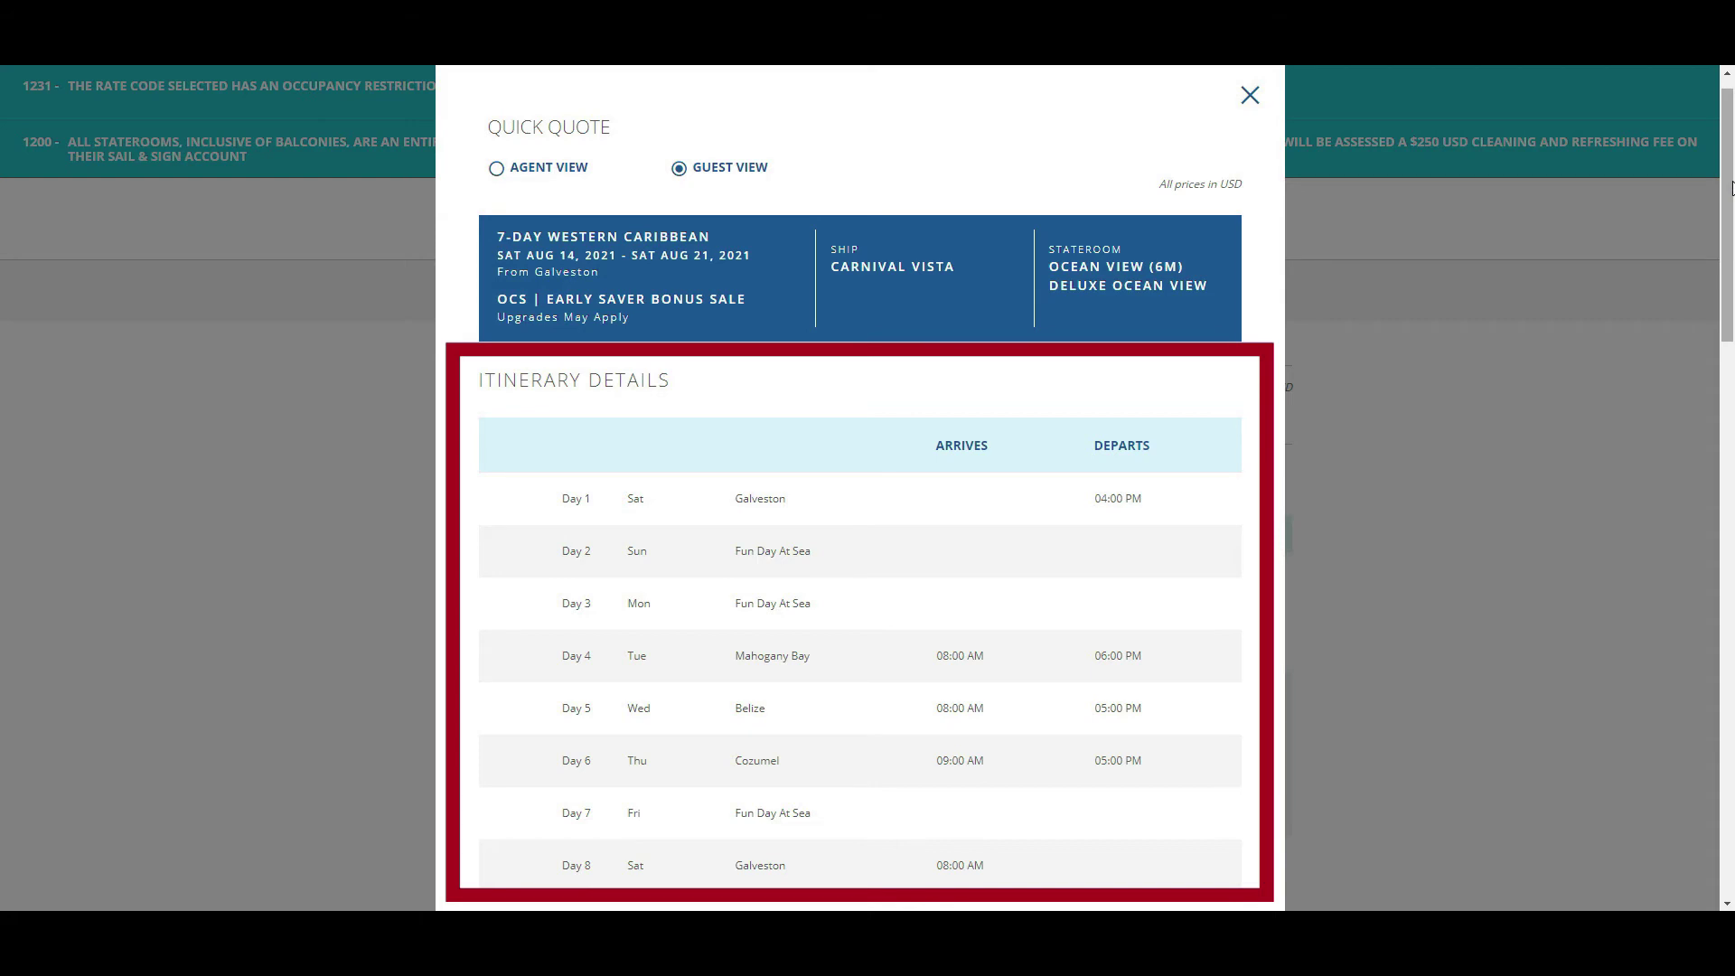
left_click_drag(1732, 187, 1718, 469)
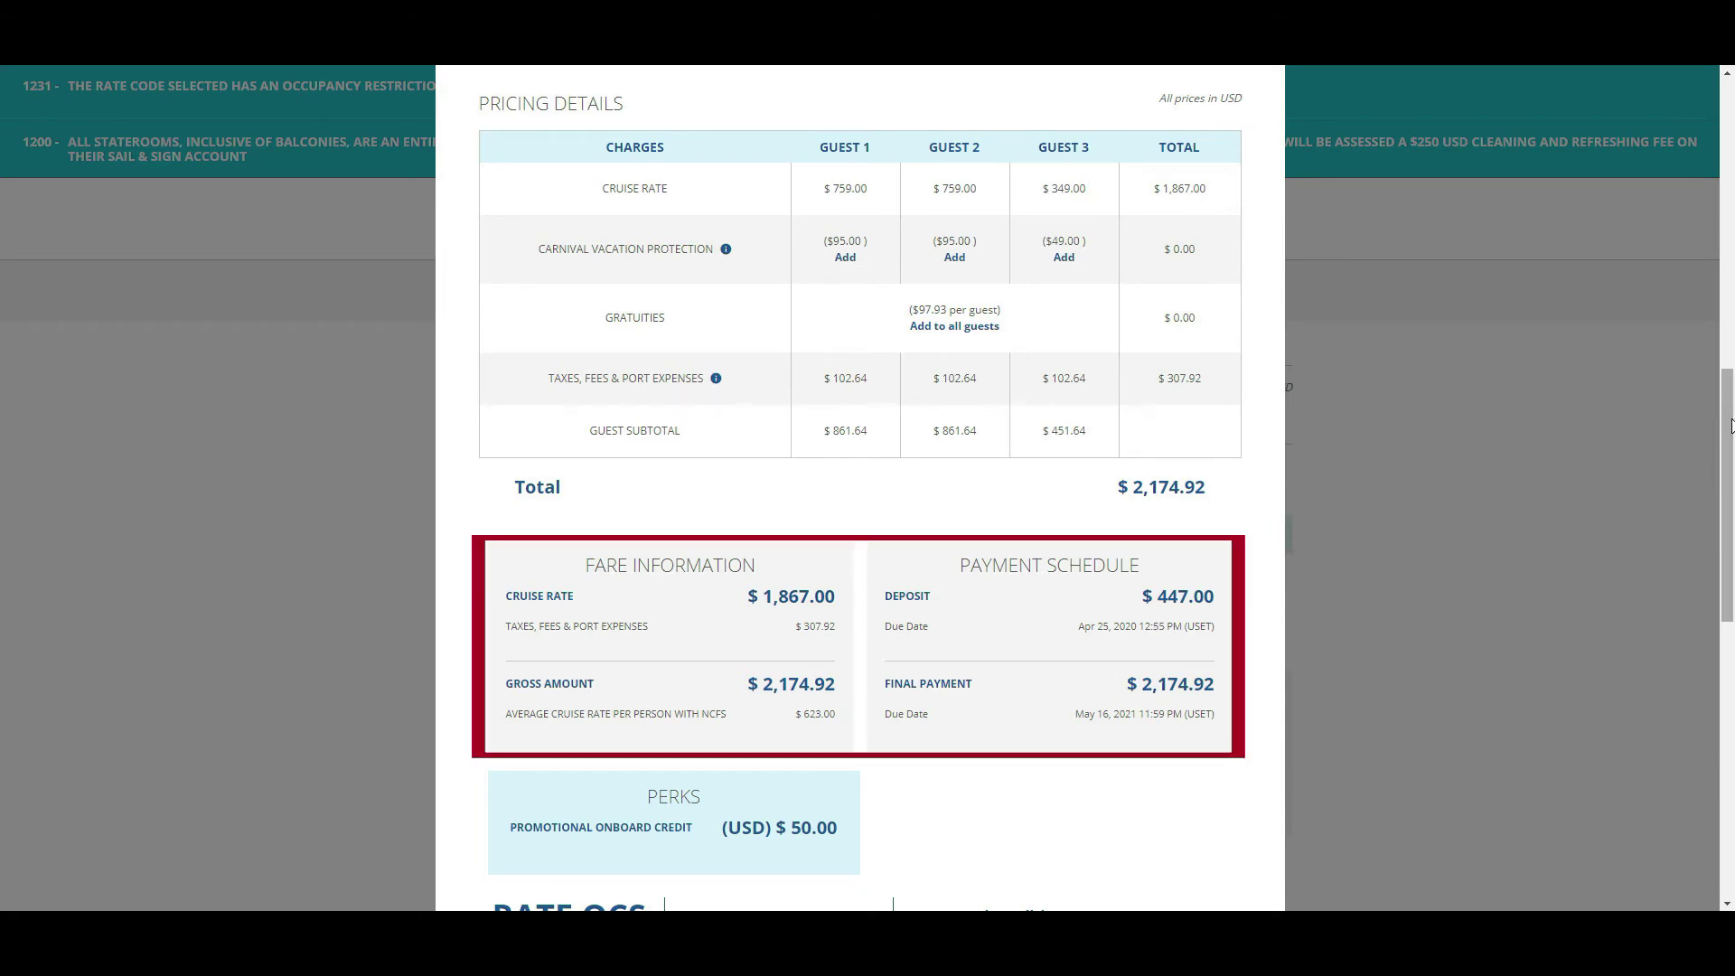
left_click_drag(1731, 425, 1731, 676)
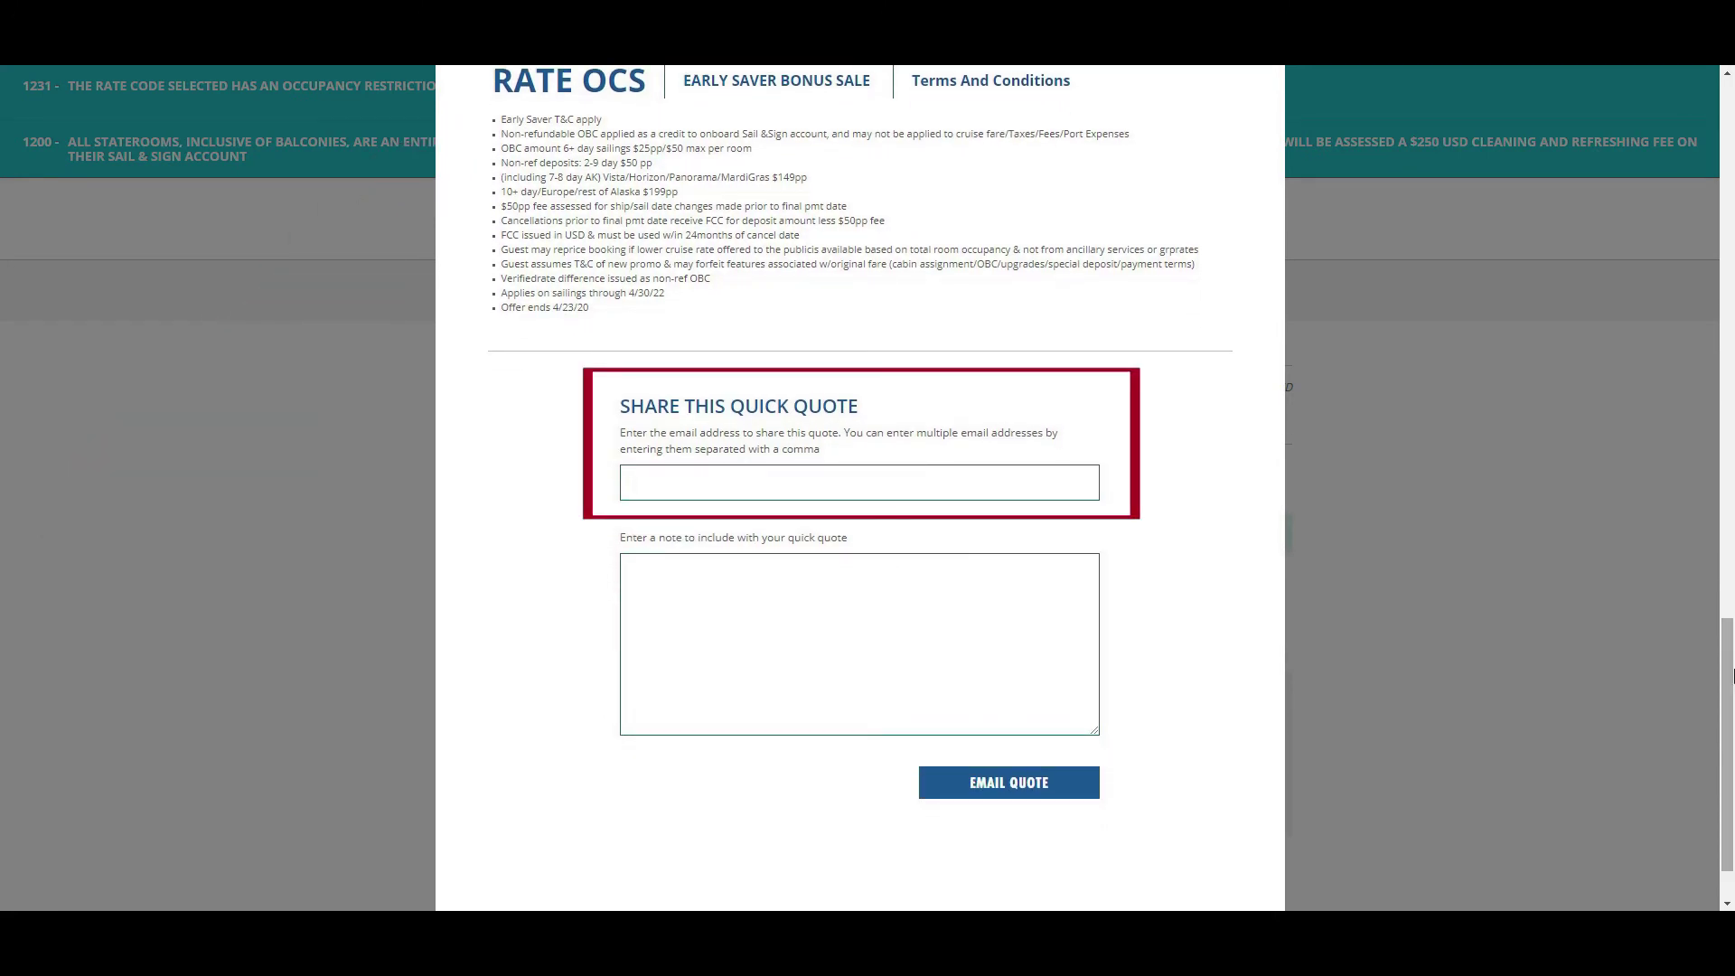
- Enter the guest's e-mail address and send the 6M quick quote to it
left_click(654, 488)
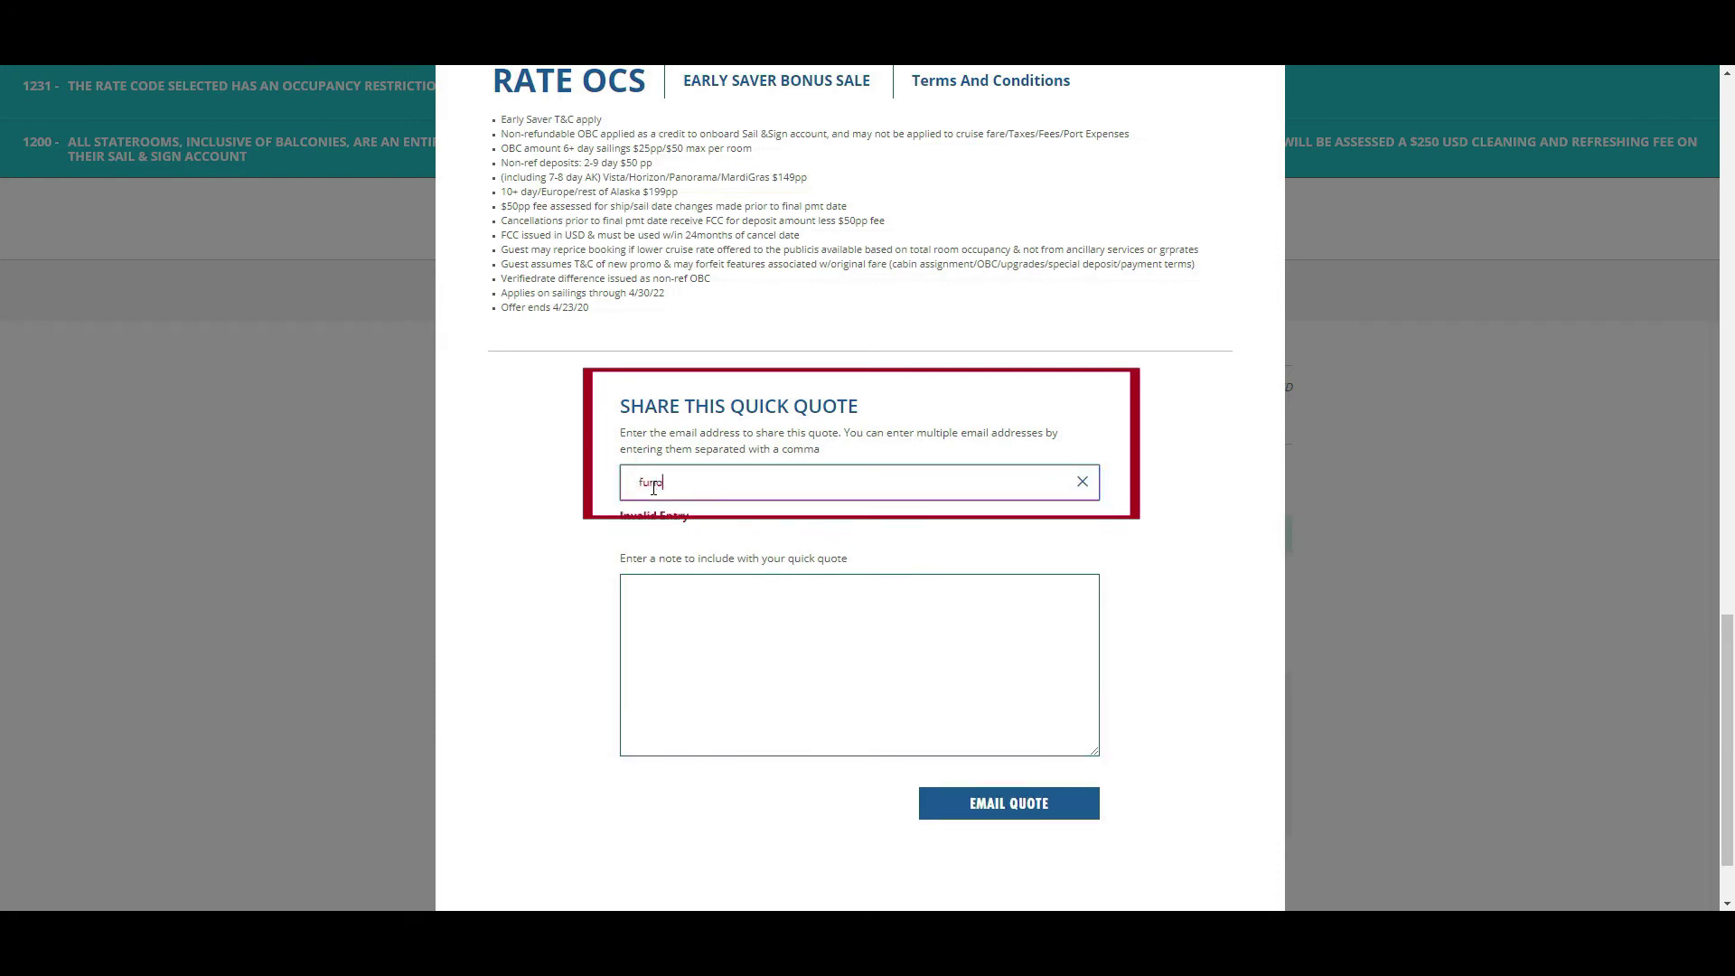
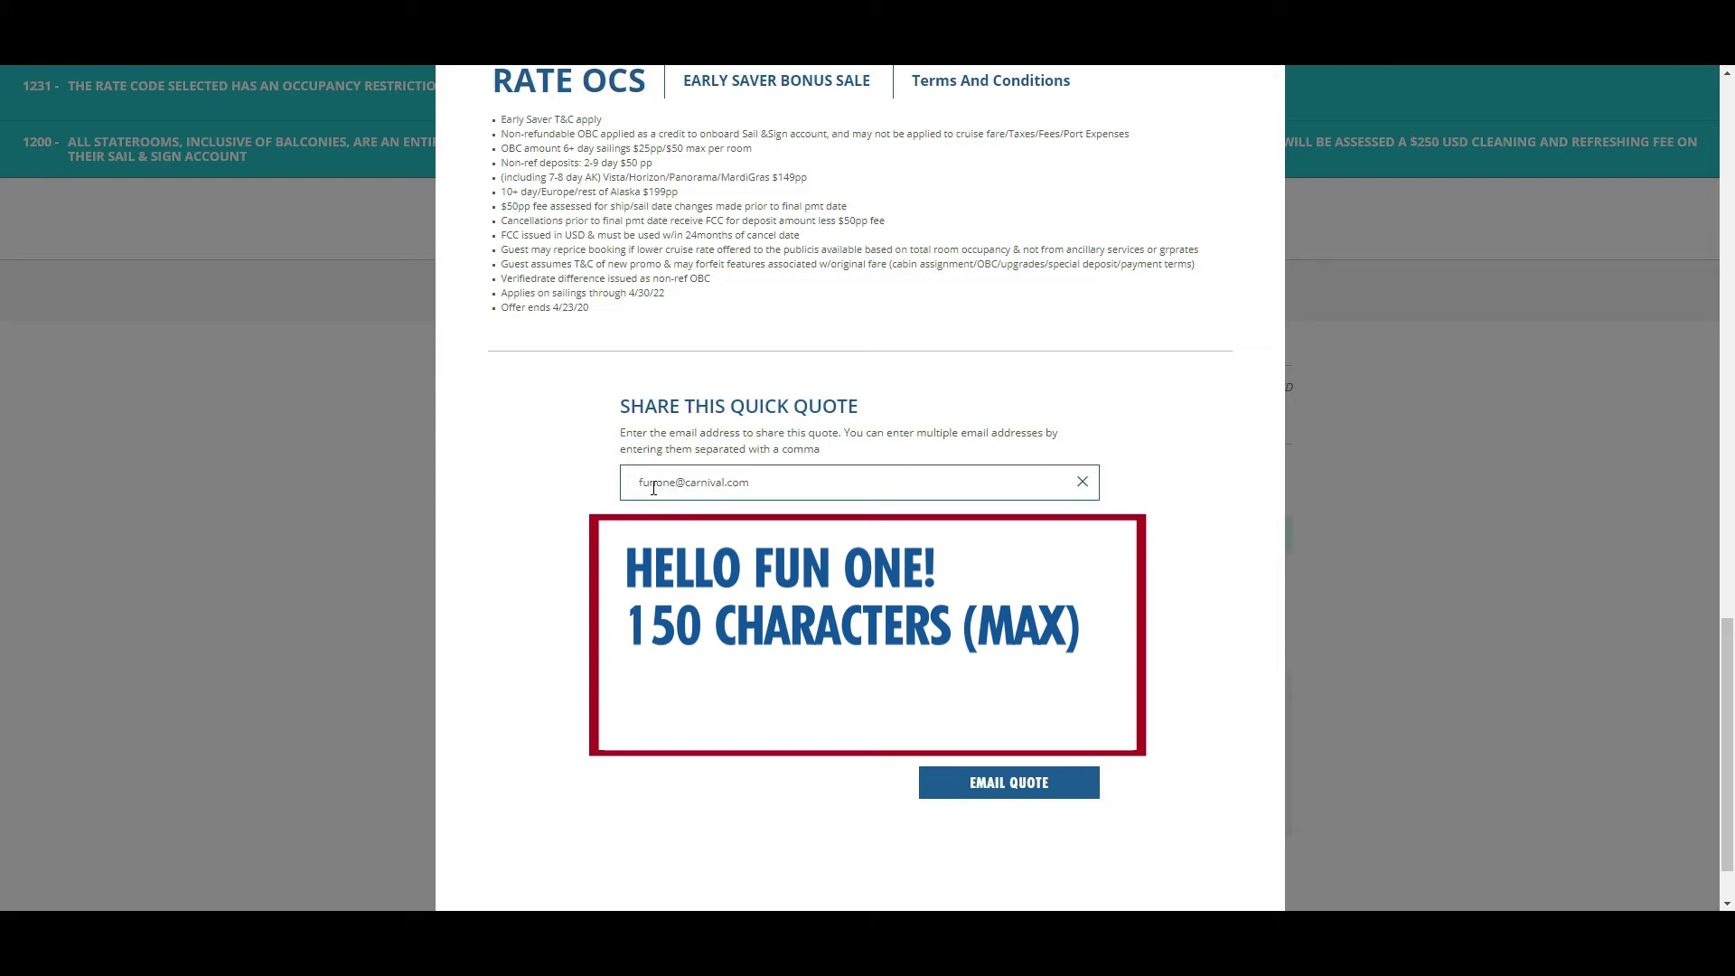
left_click(1010, 794)
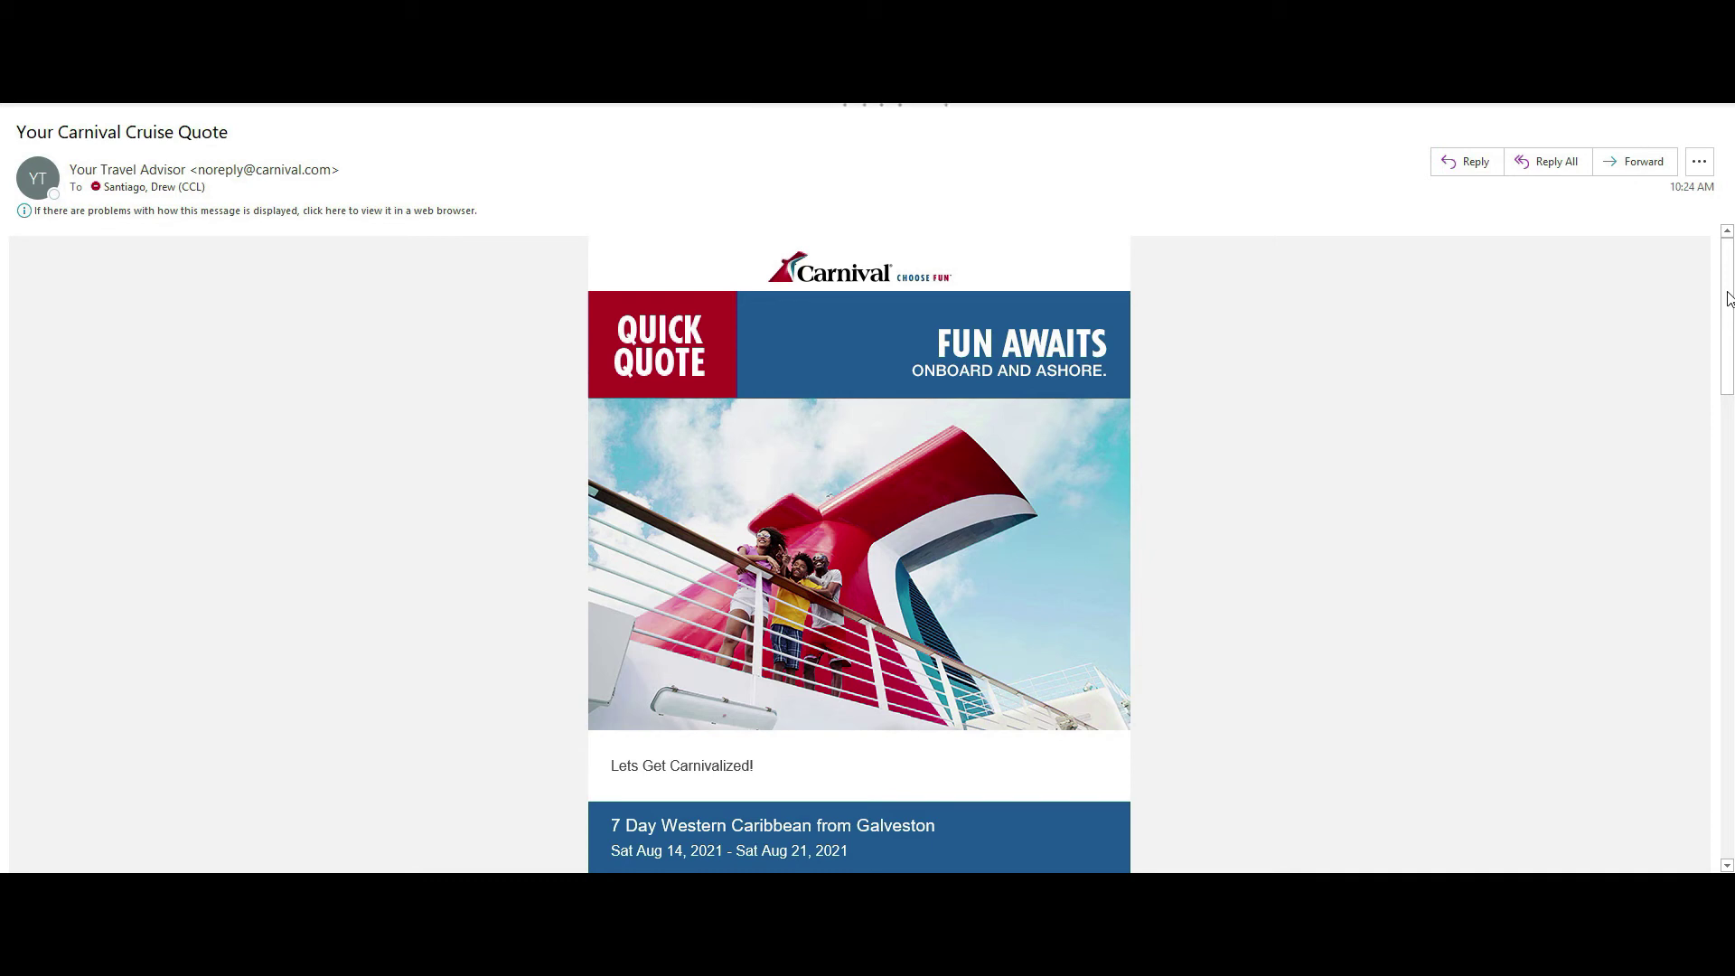
- Scroll down the Select Category page for the Aug 14–21 Early Saver fare
left_click_drag(1728, 298, 1732, 421)
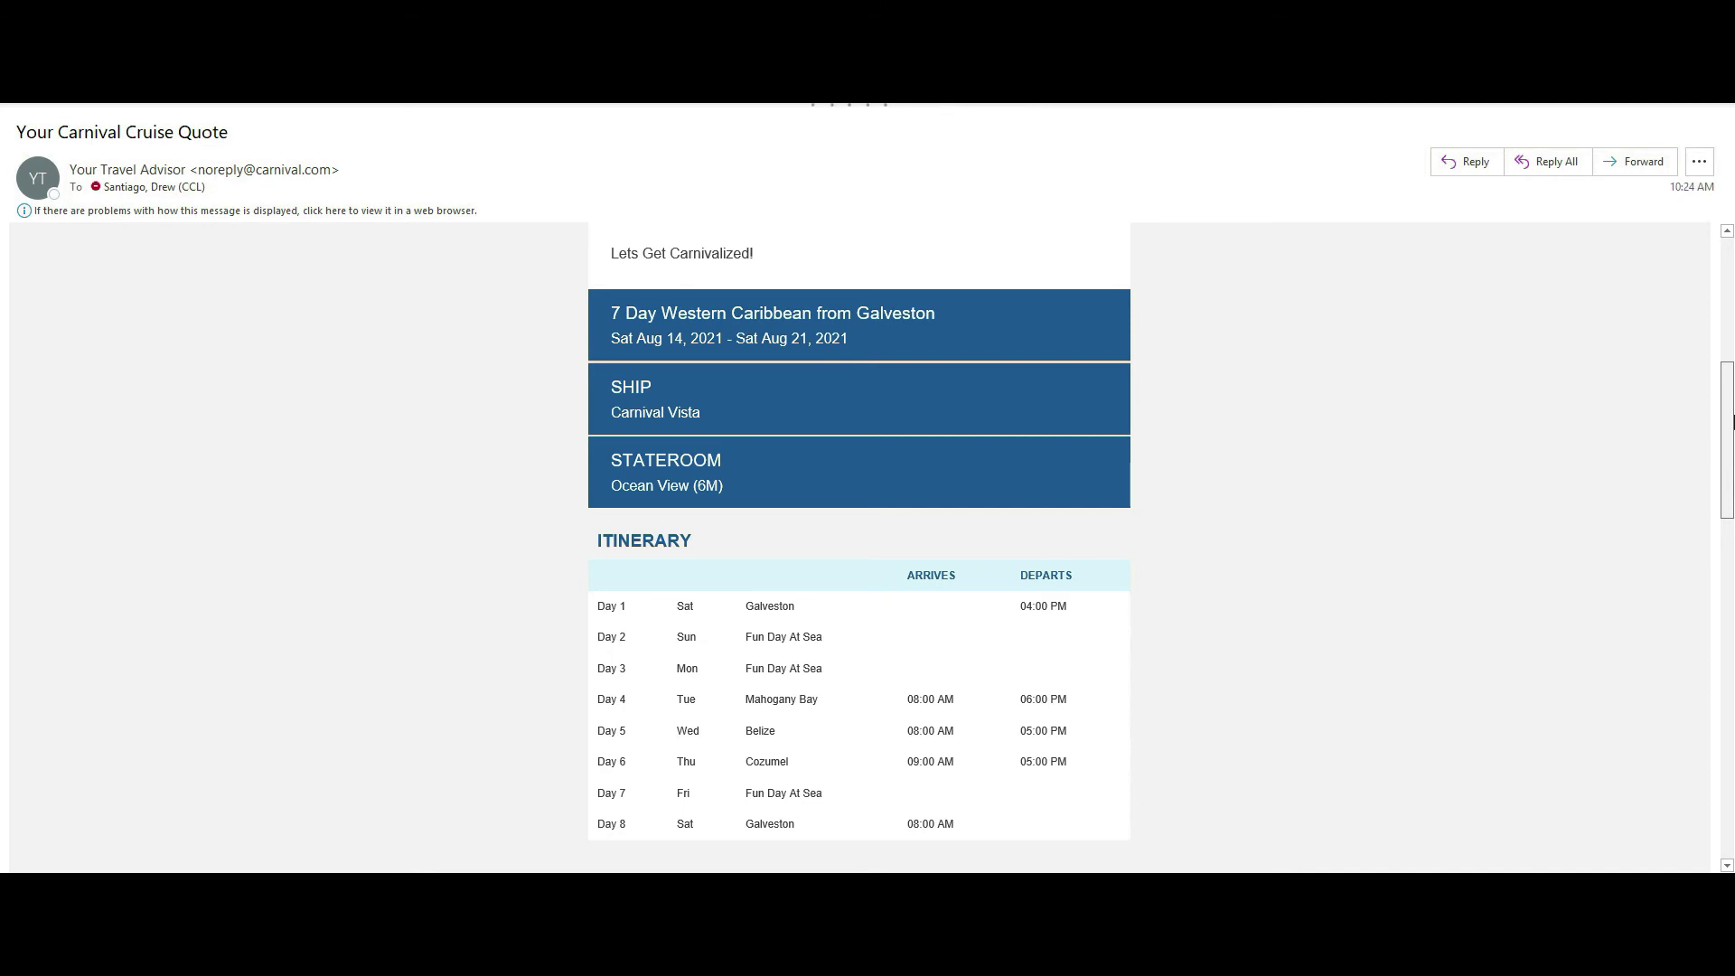
left_click_drag(1732, 421, 1732, 566)
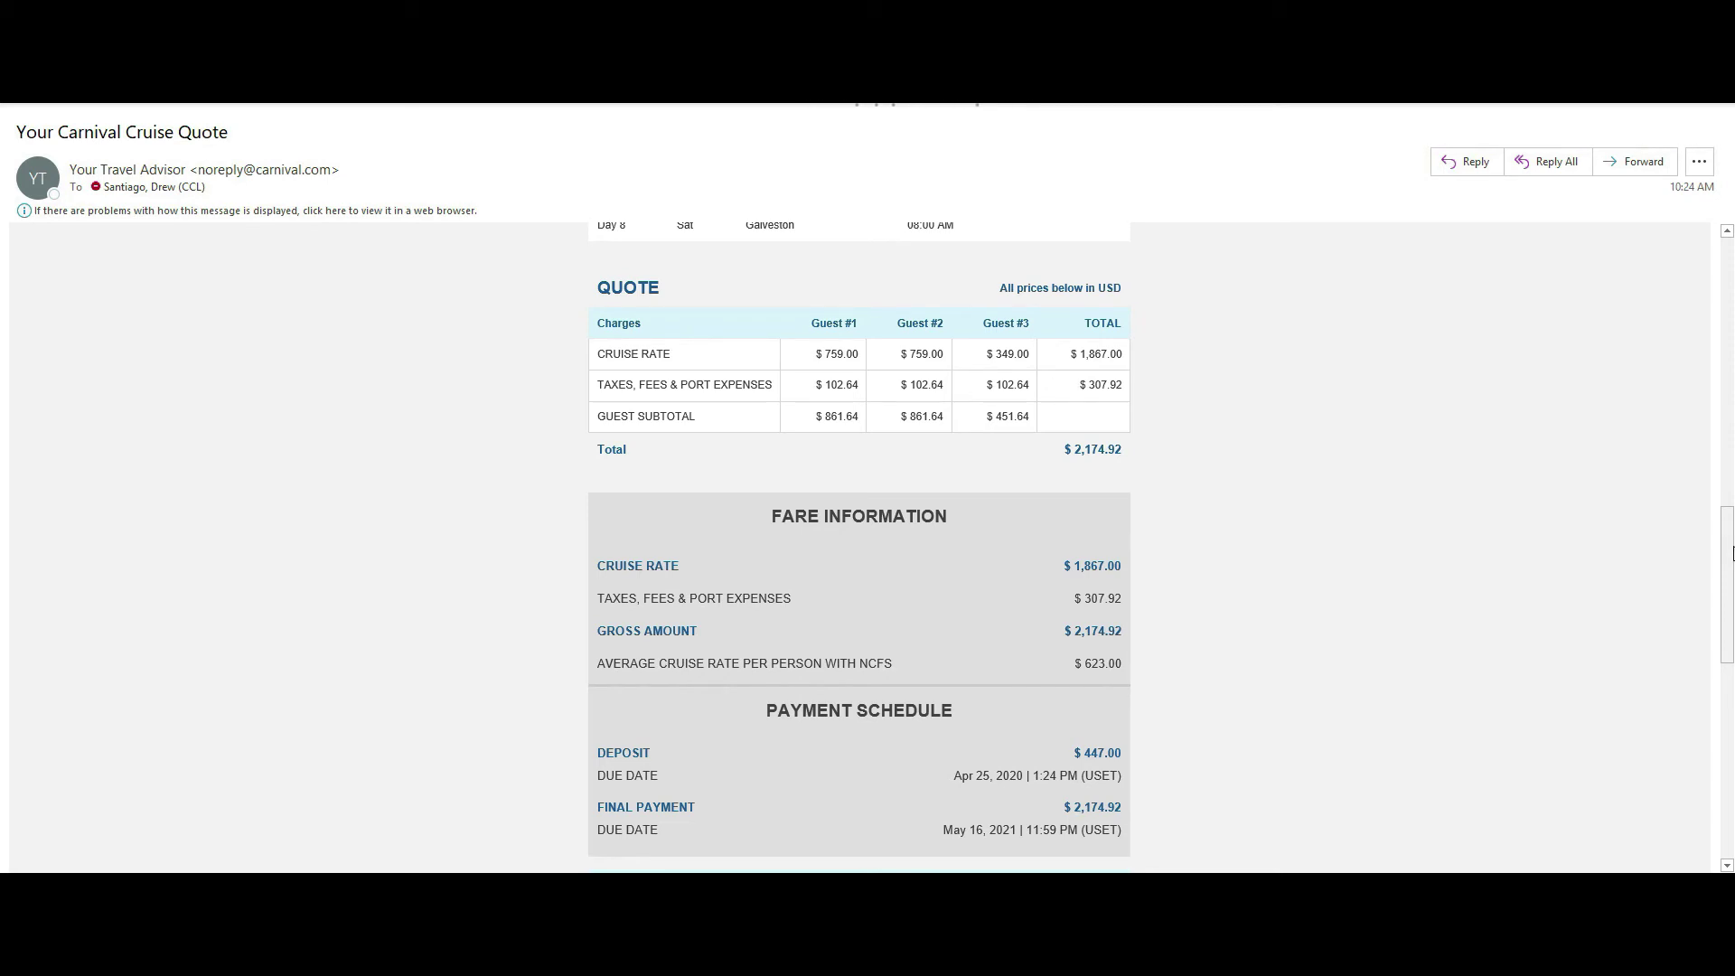
left_click_drag(1732, 553, 1732, 723)
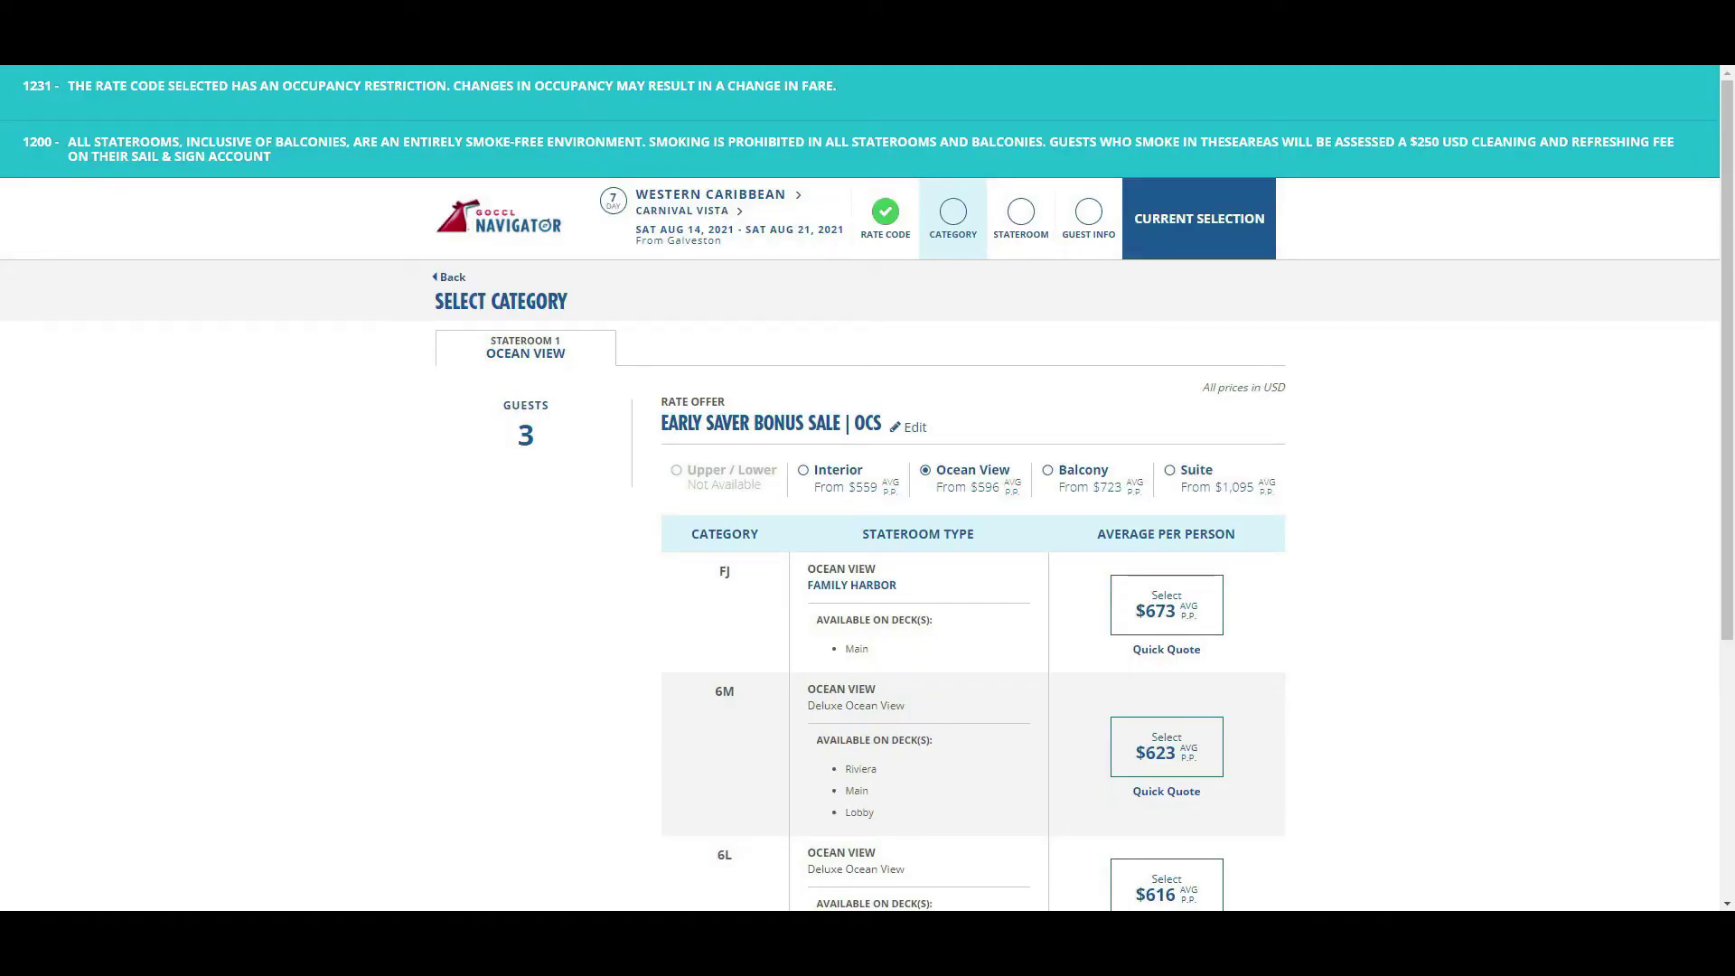
- Select category 6M Deluxe Ocean View at $623 and pick stateroom 3211 on the deck map
left_click(1174, 761)
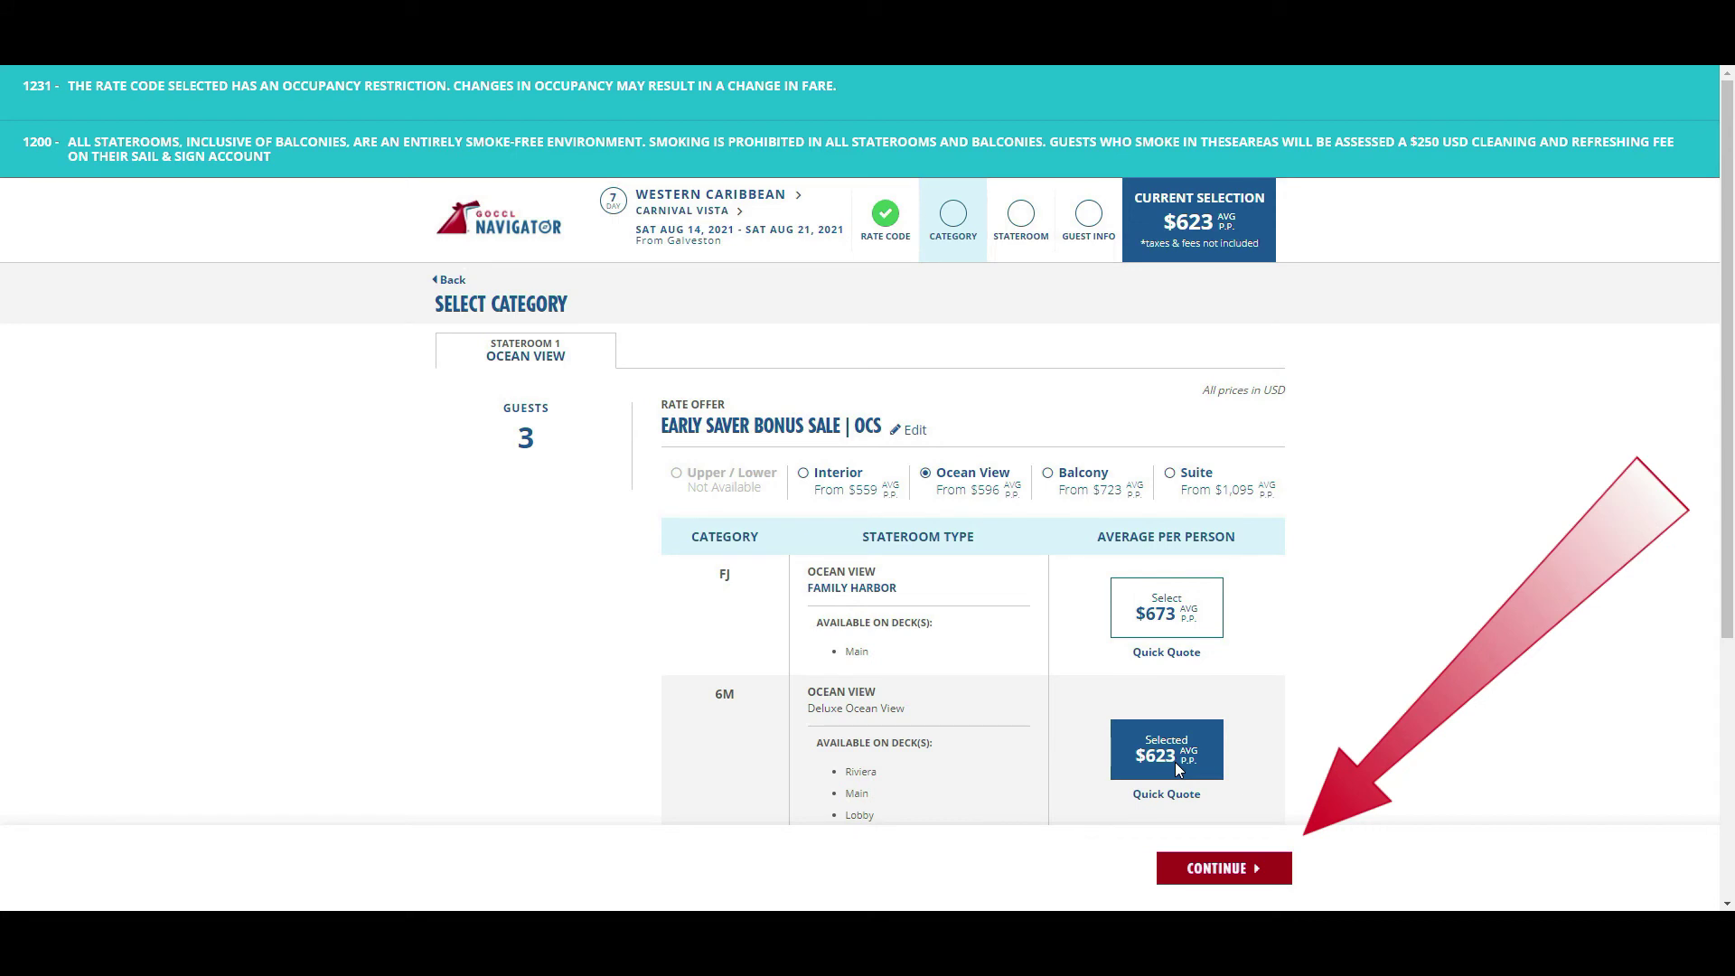
left_click(1278, 877)
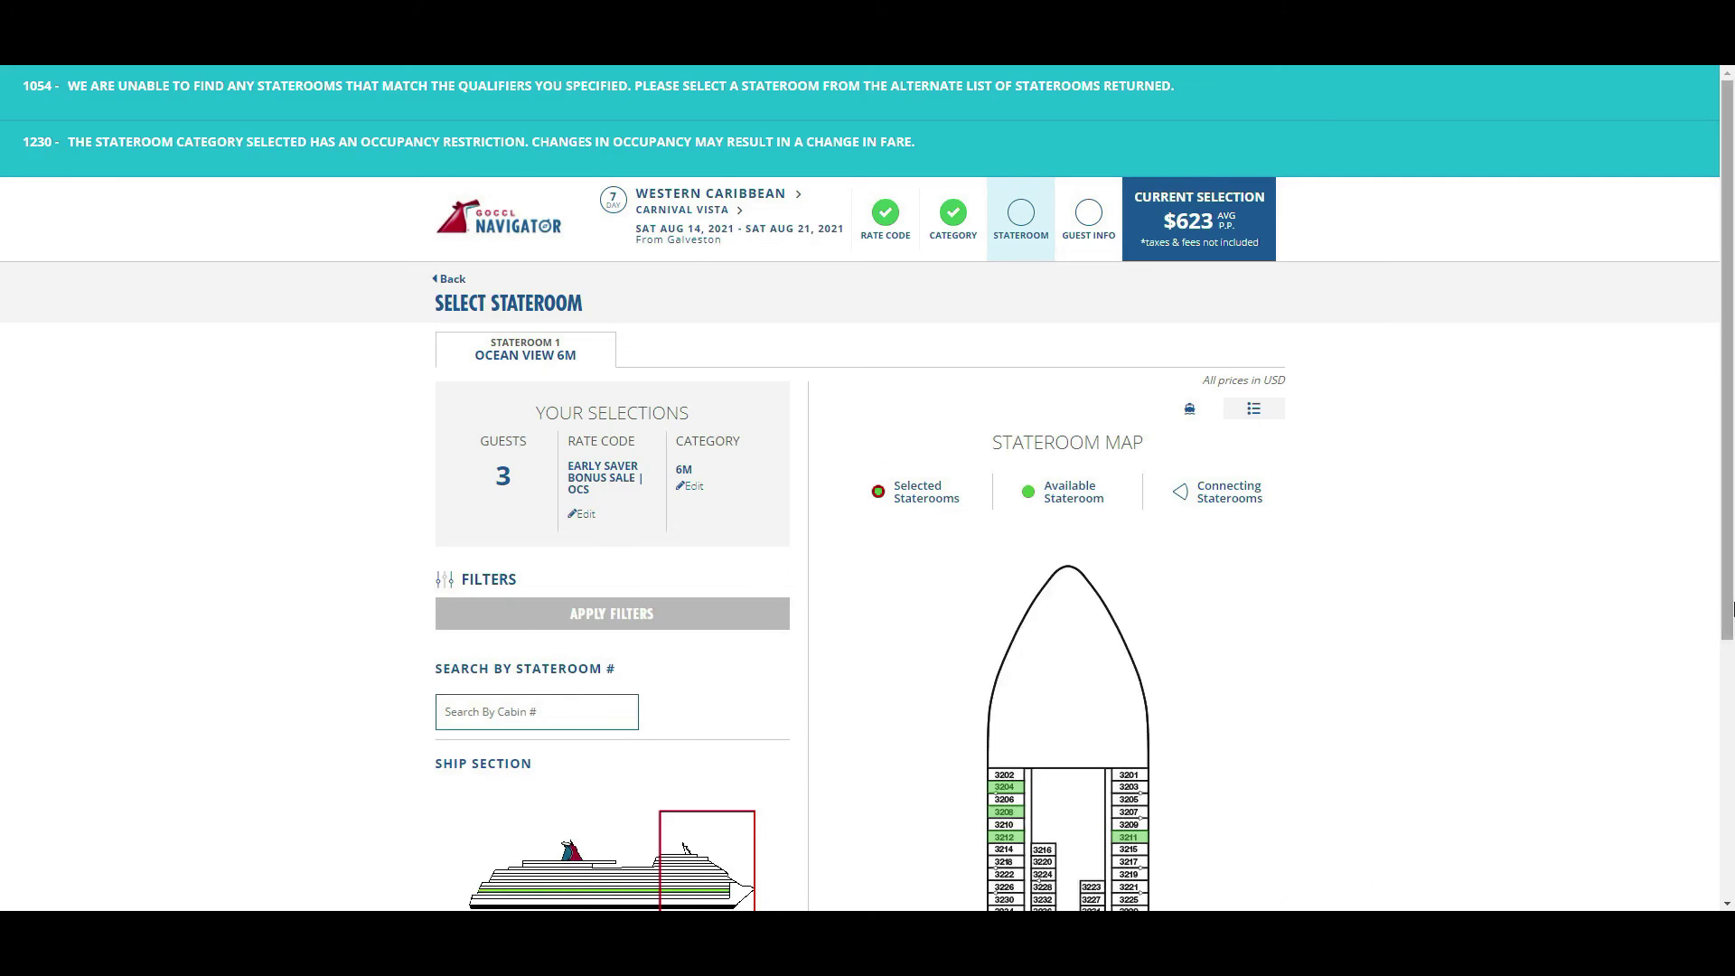
left_click_drag(1728, 605, 1728, 692)
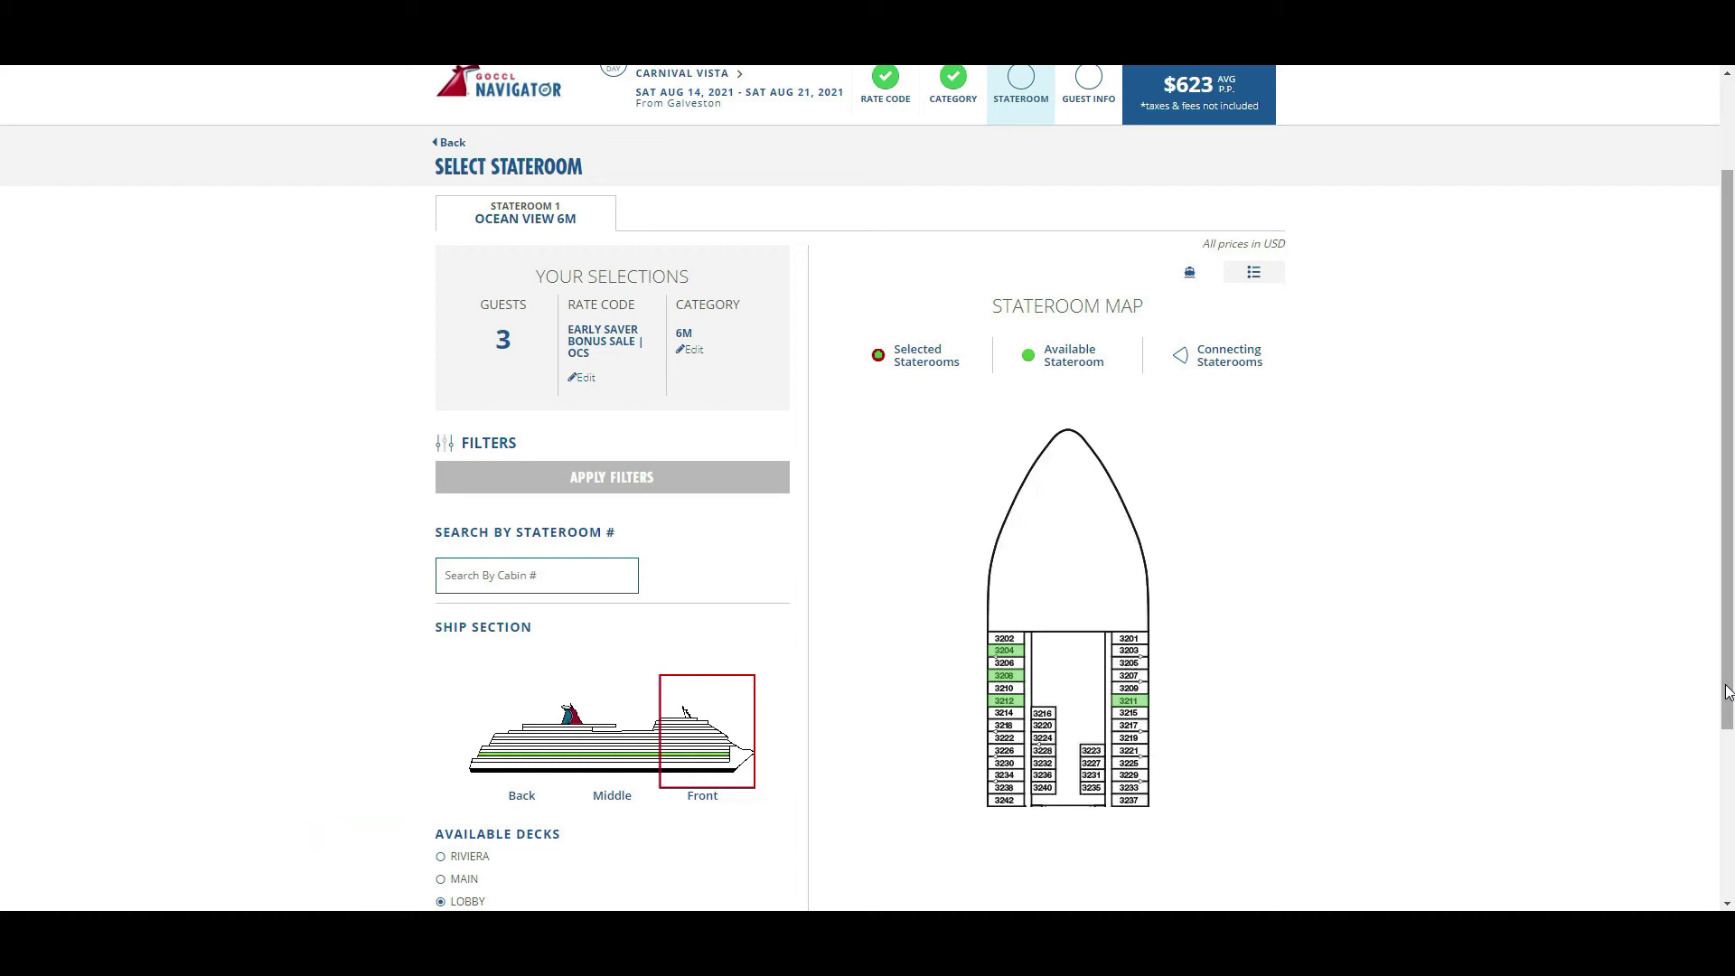
left_click(1129, 701)
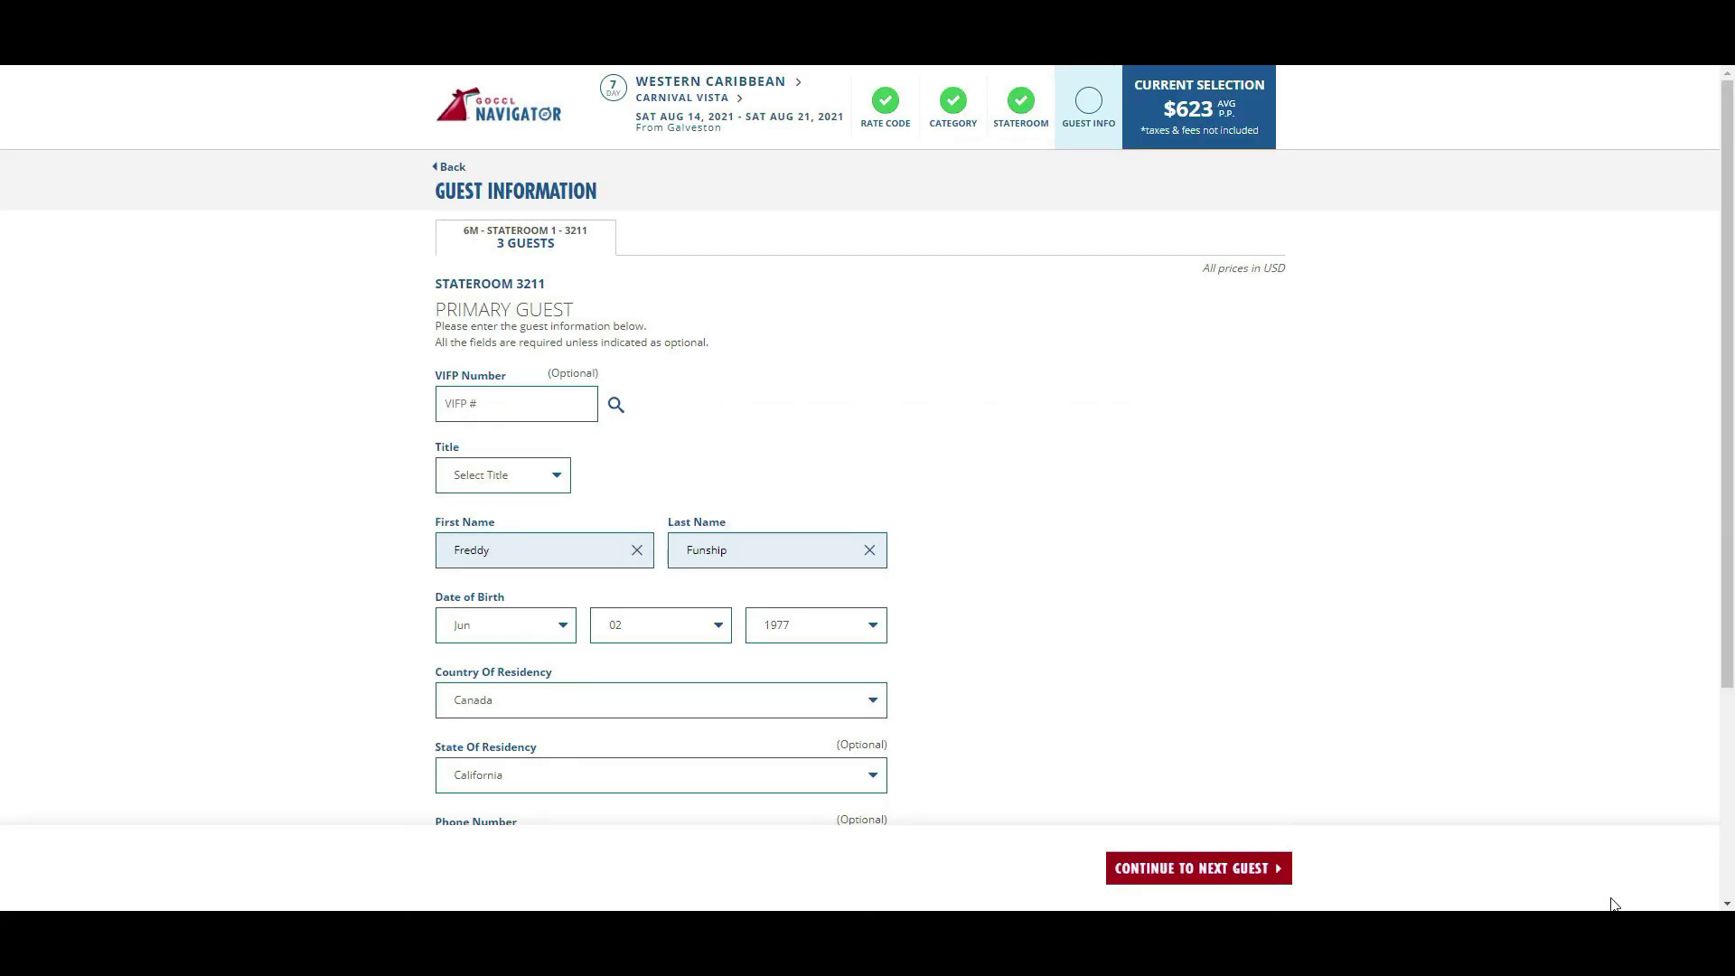
- Set the primary guest's title to Mr
left_click(553, 476)
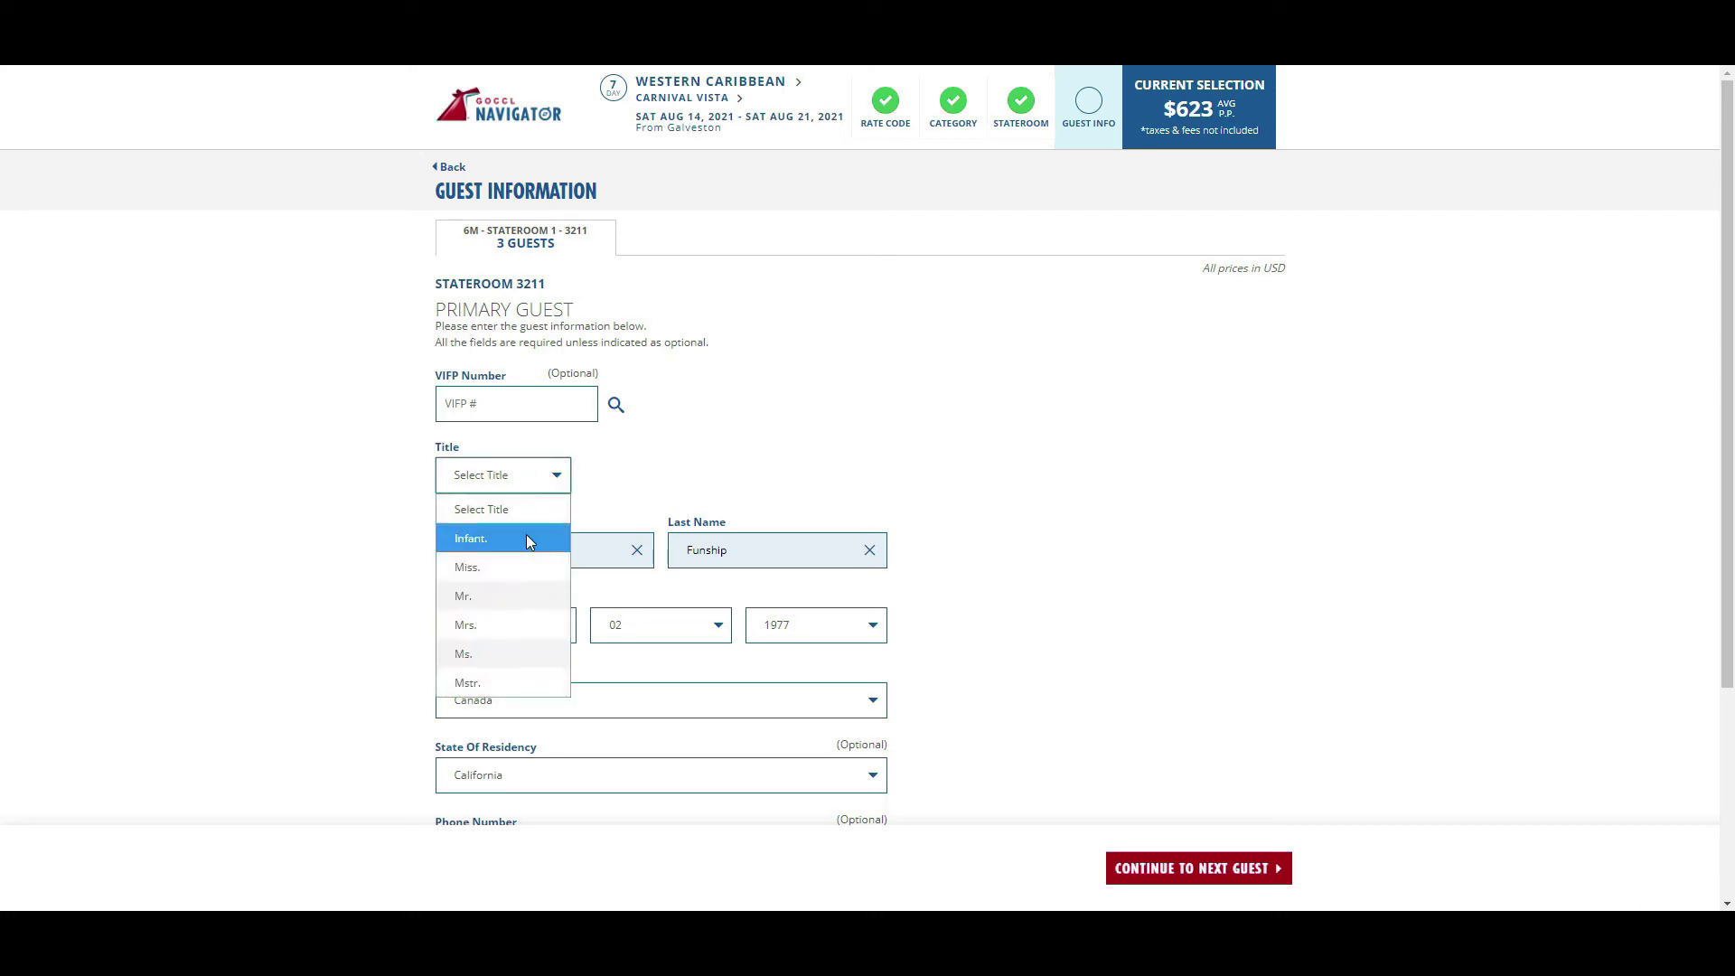
left_click(525, 598)
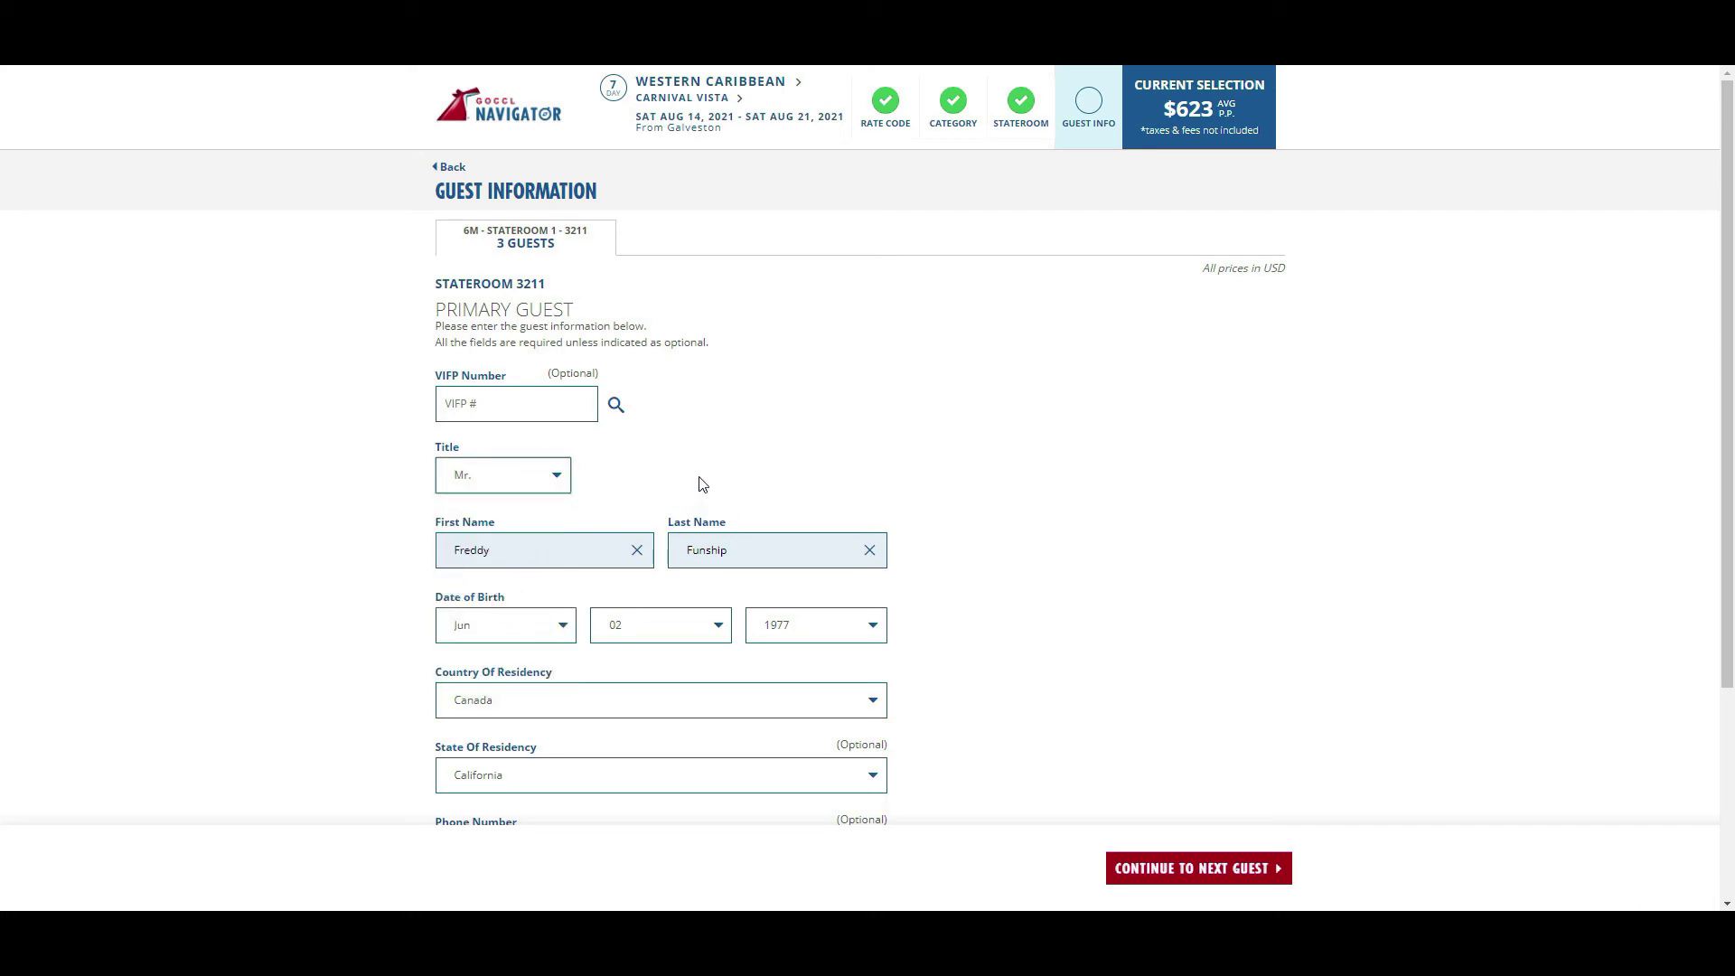
key("Tab")
key("Tab")
key("Tab")
key("Tab")
key("Tab")
key("Tab")
key("Tab")
key("Tab")
key("Tab")
scroll(703, 485, "down", 3)
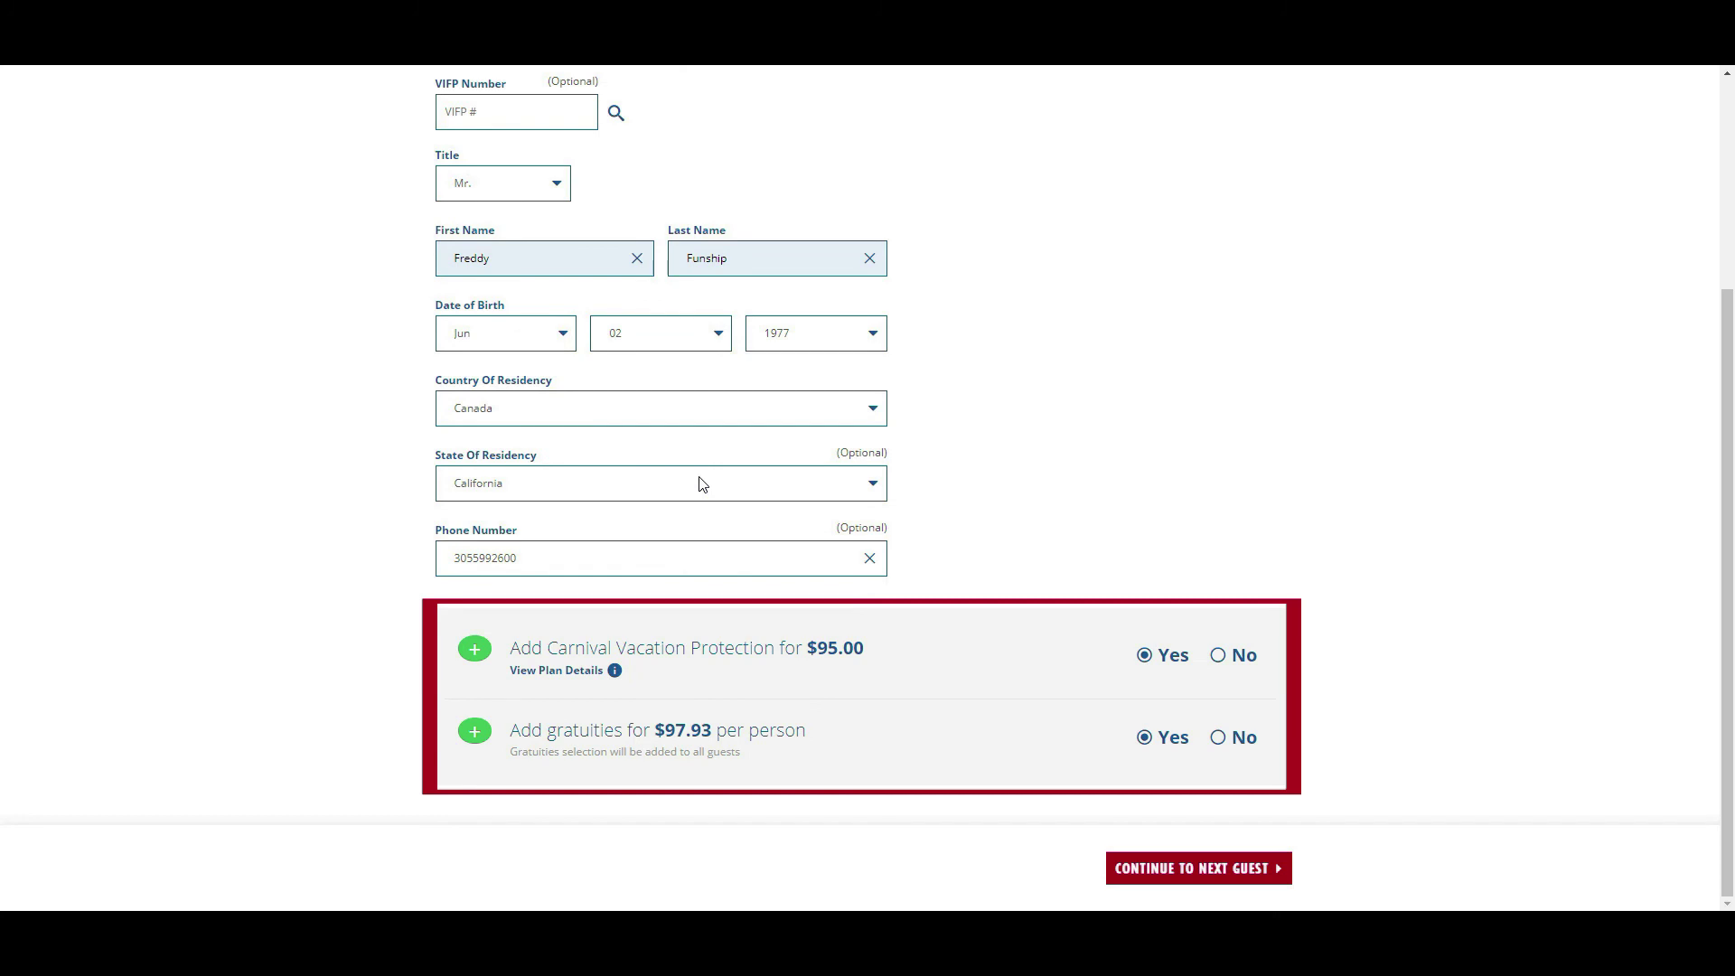
- Move to guest 3 and give them the title Mstr
left_click(1217, 881)
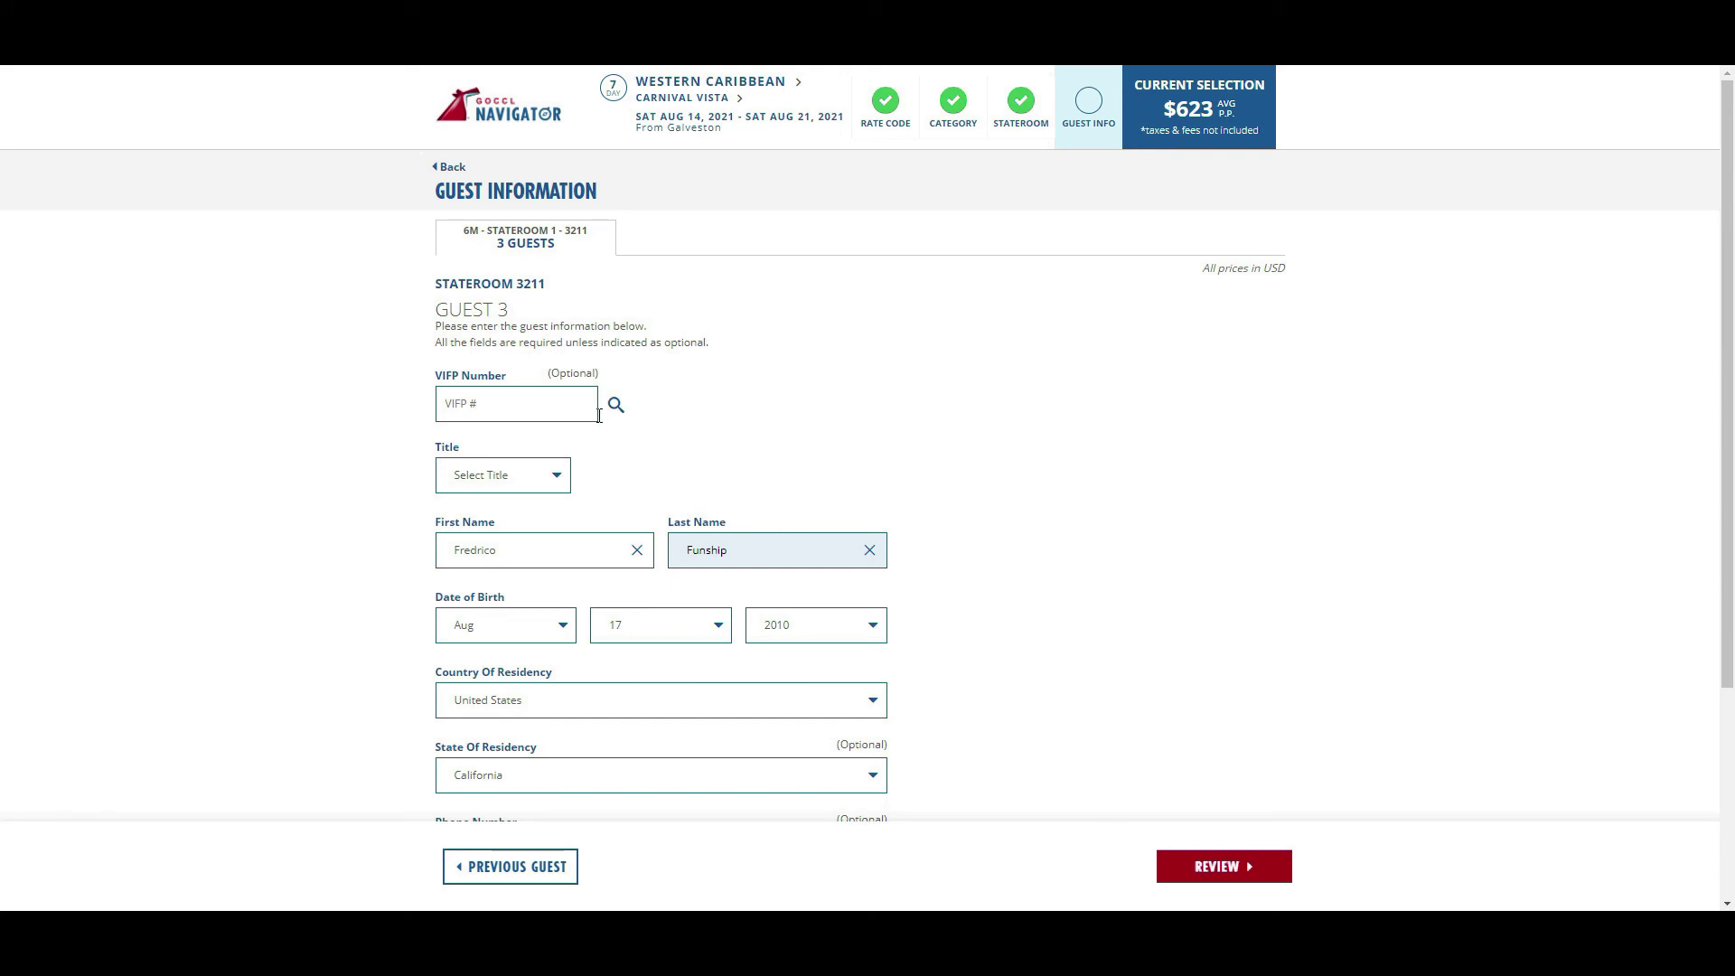
left_click(549, 479)
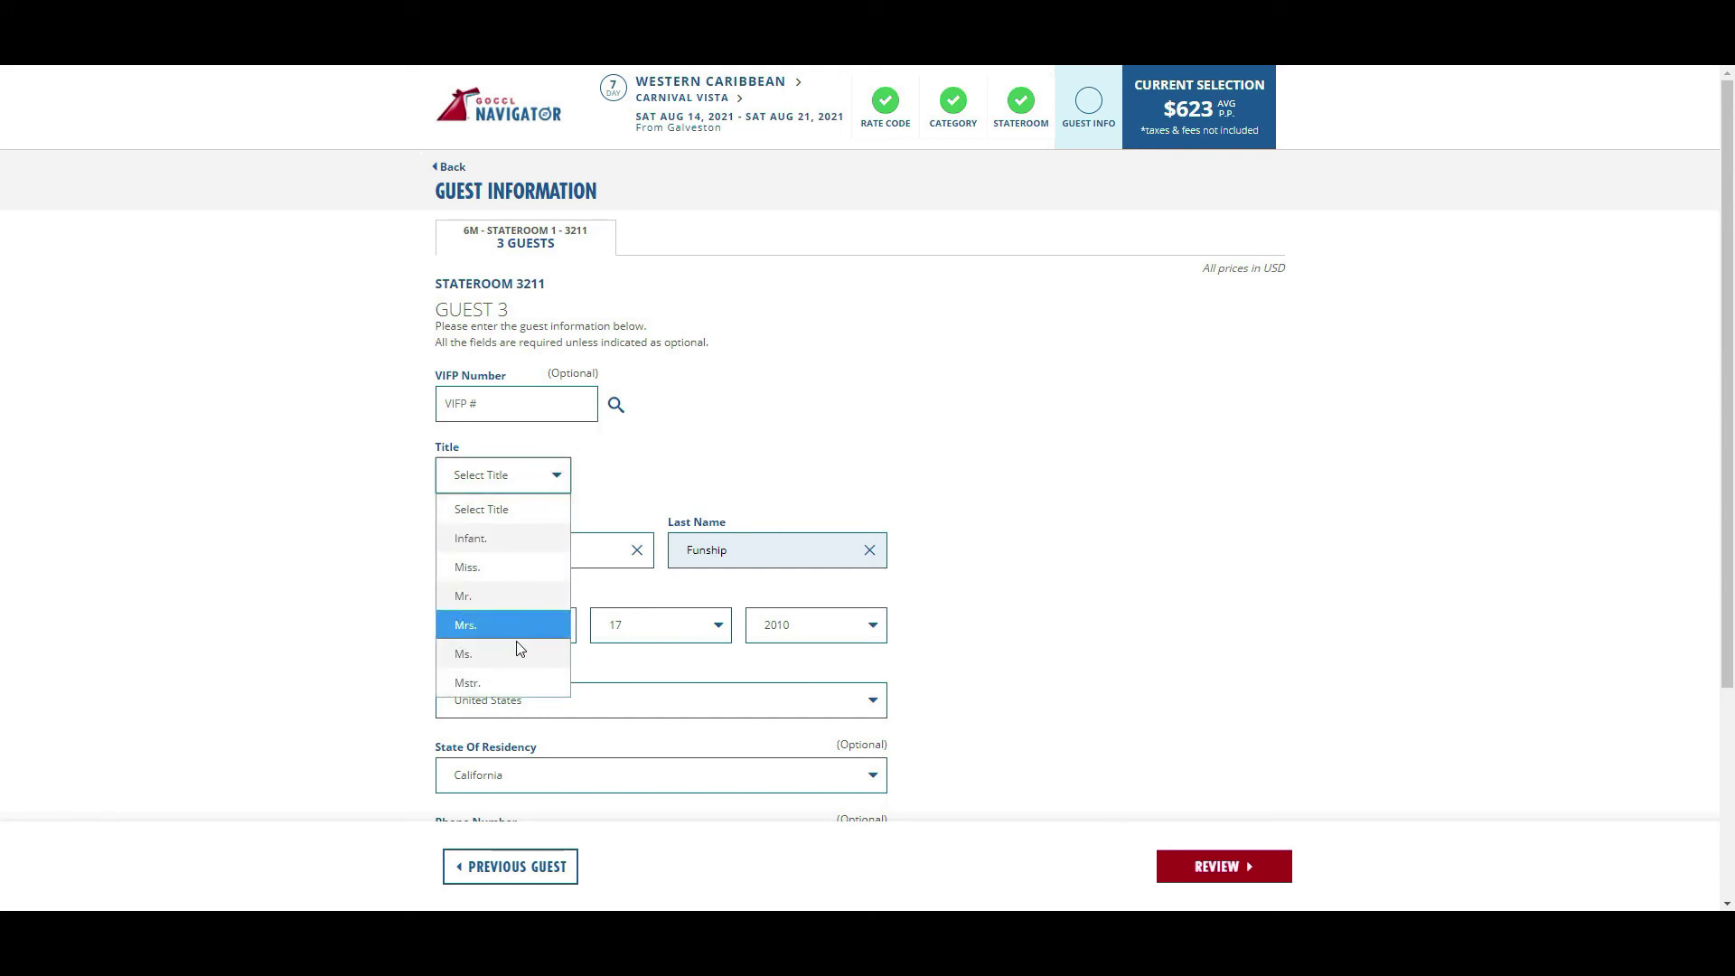
left_click(507, 682)
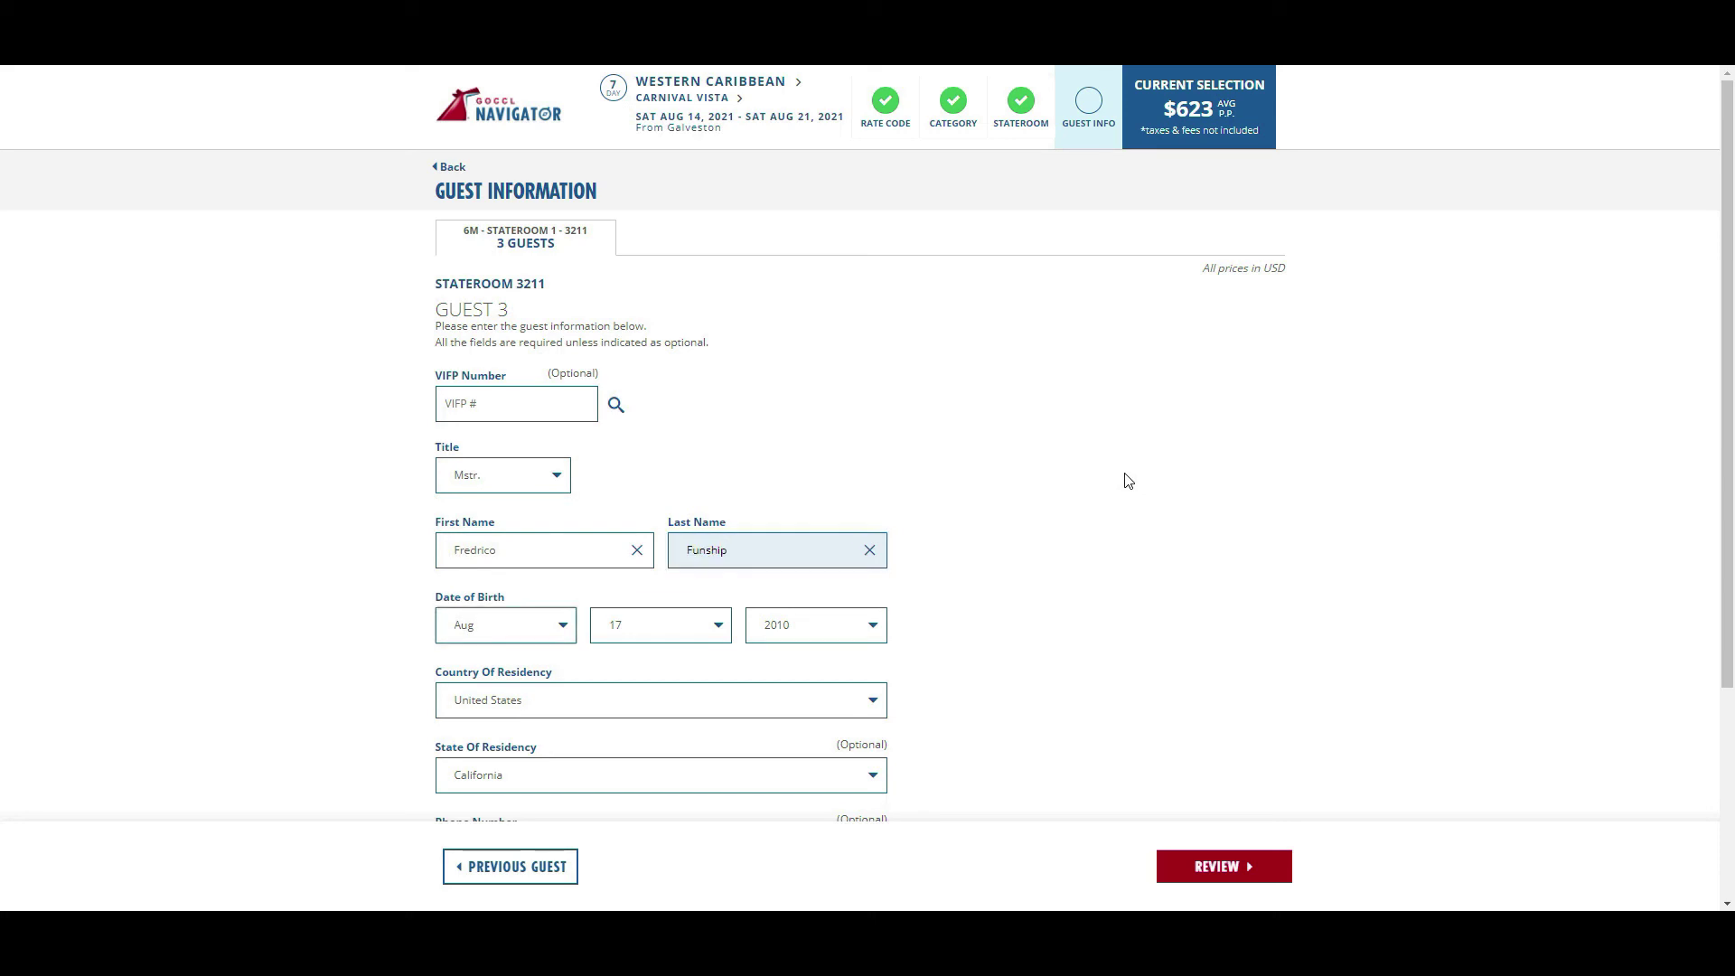
scroll(1127, 480, "down", 3)
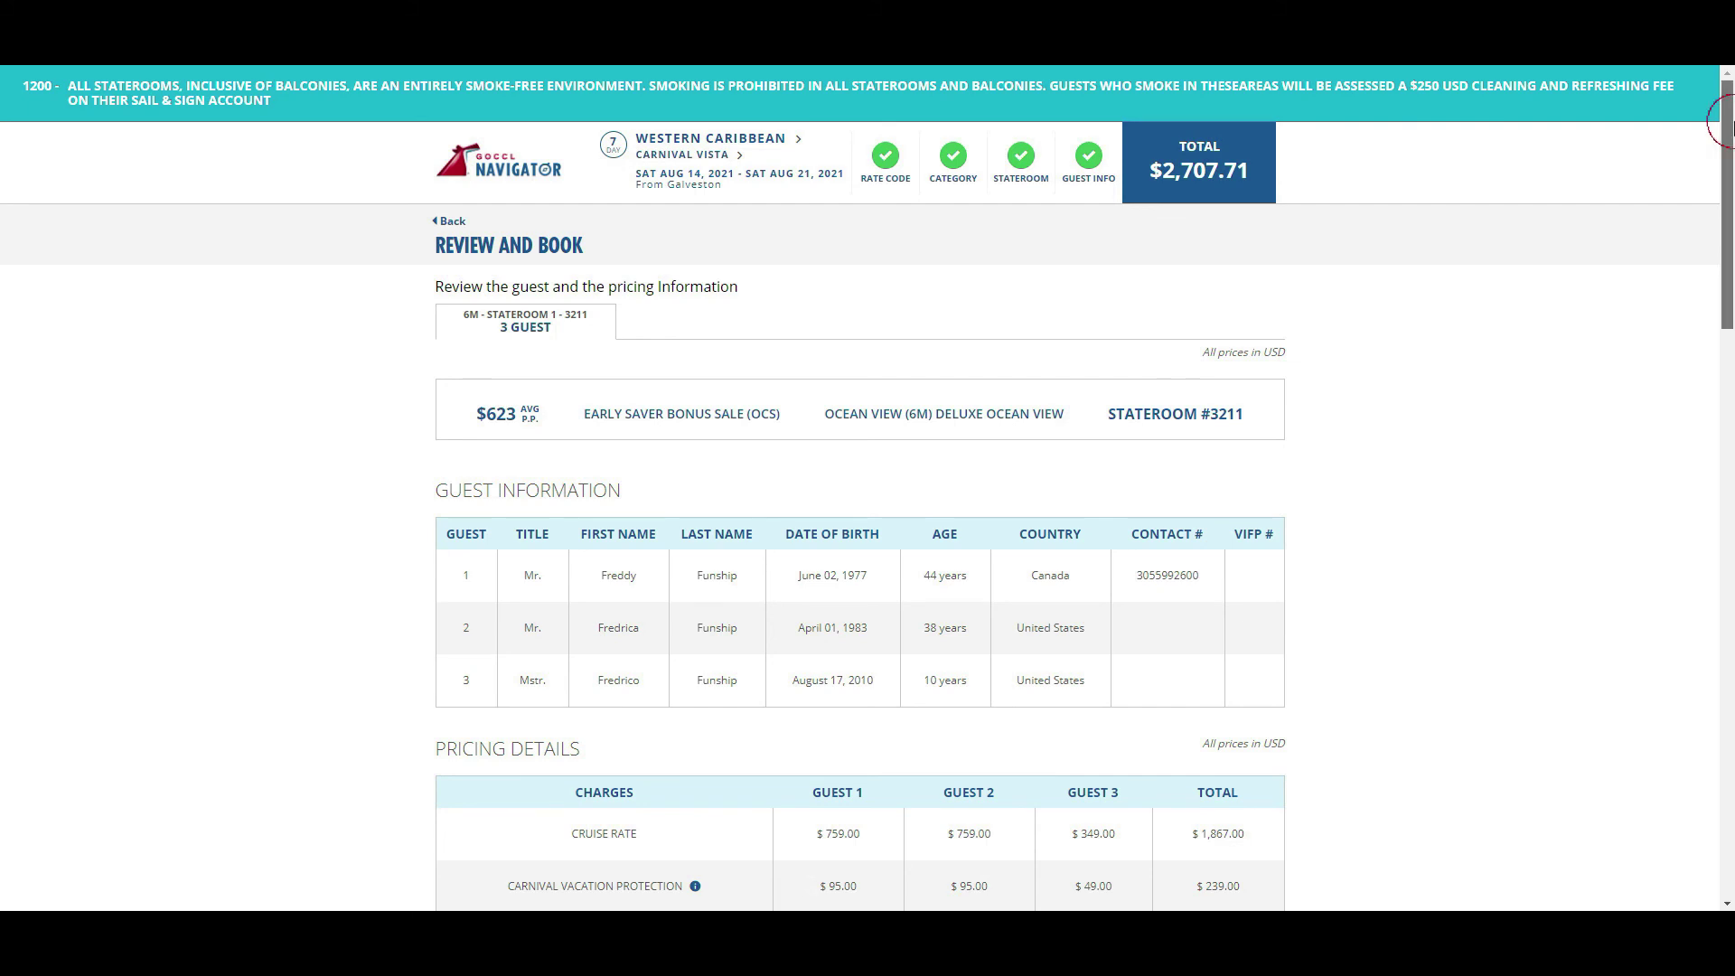
- Choose Your Time 5:45-9:30 as the confirmed dining time
left_click_drag(1731, 126, 1731, 262)
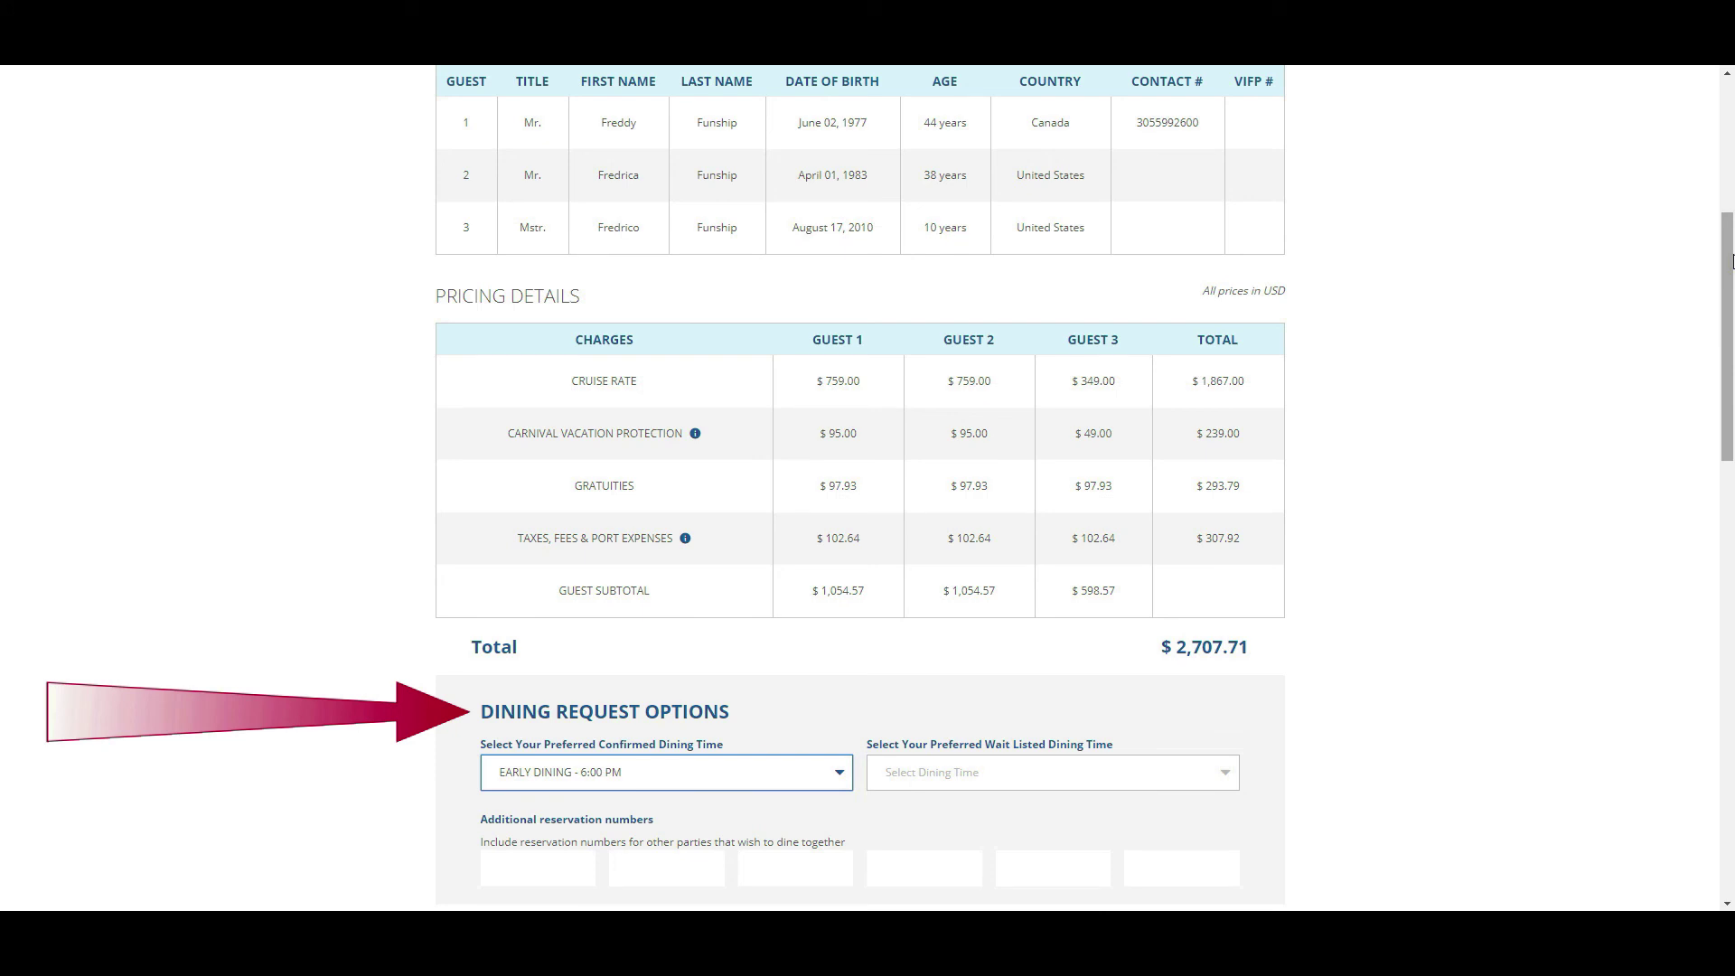
left_click(783, 770)
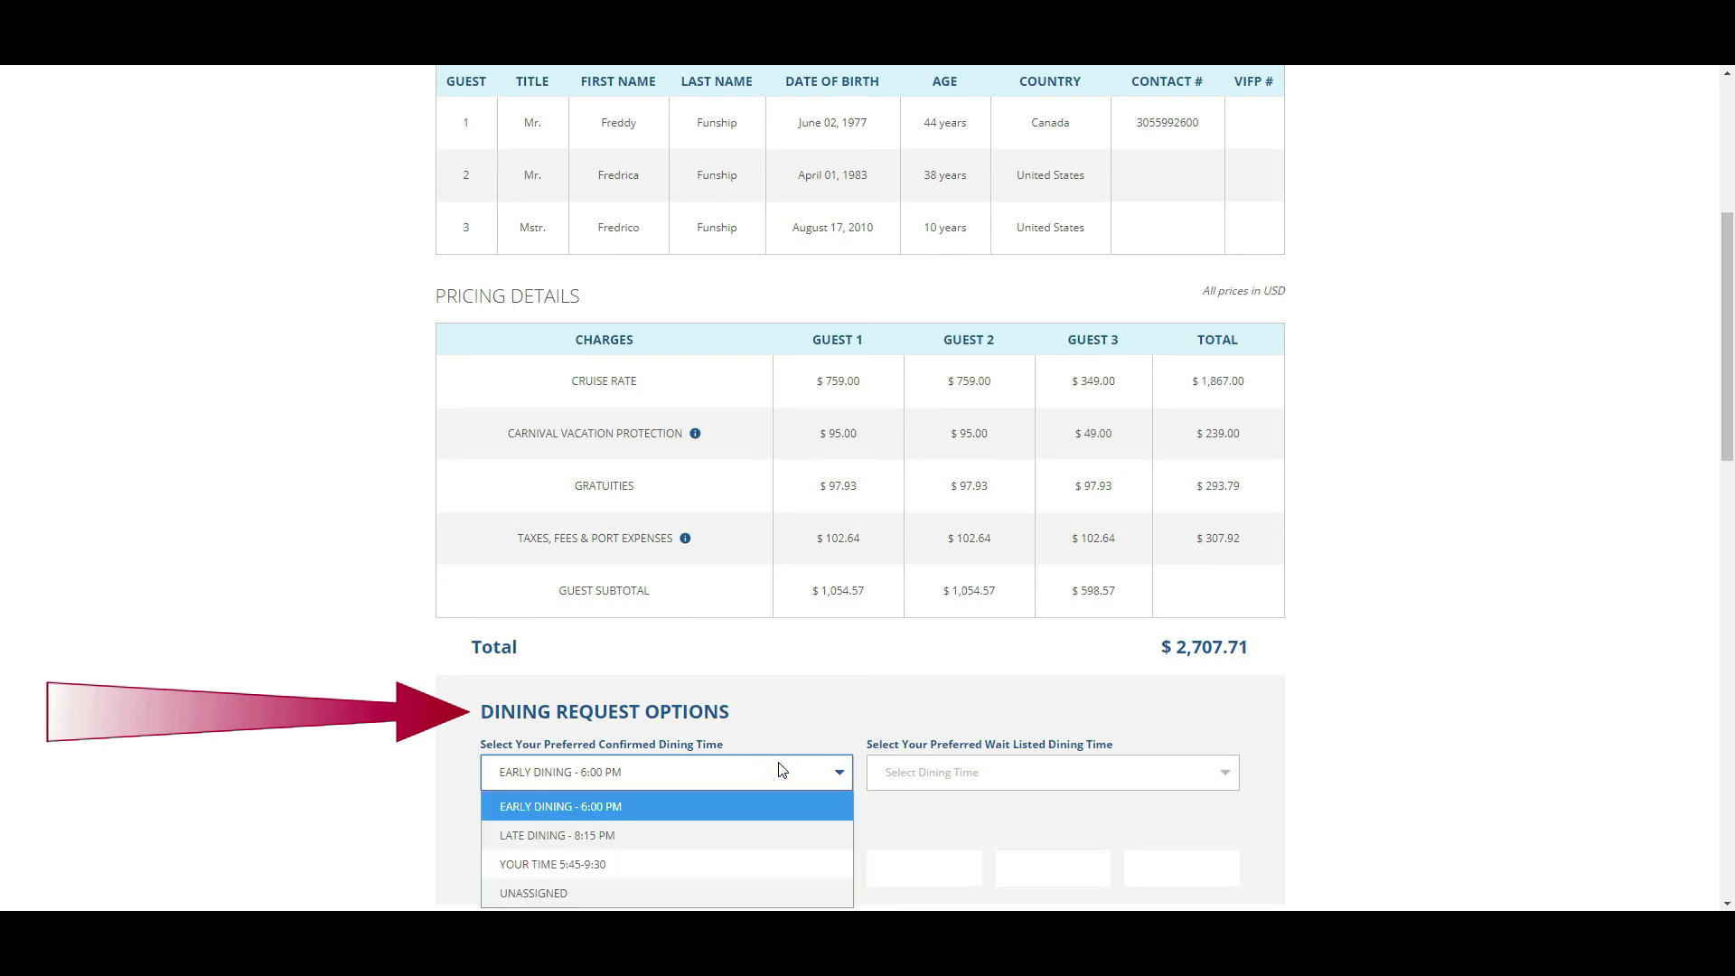
left_click(728, 864)
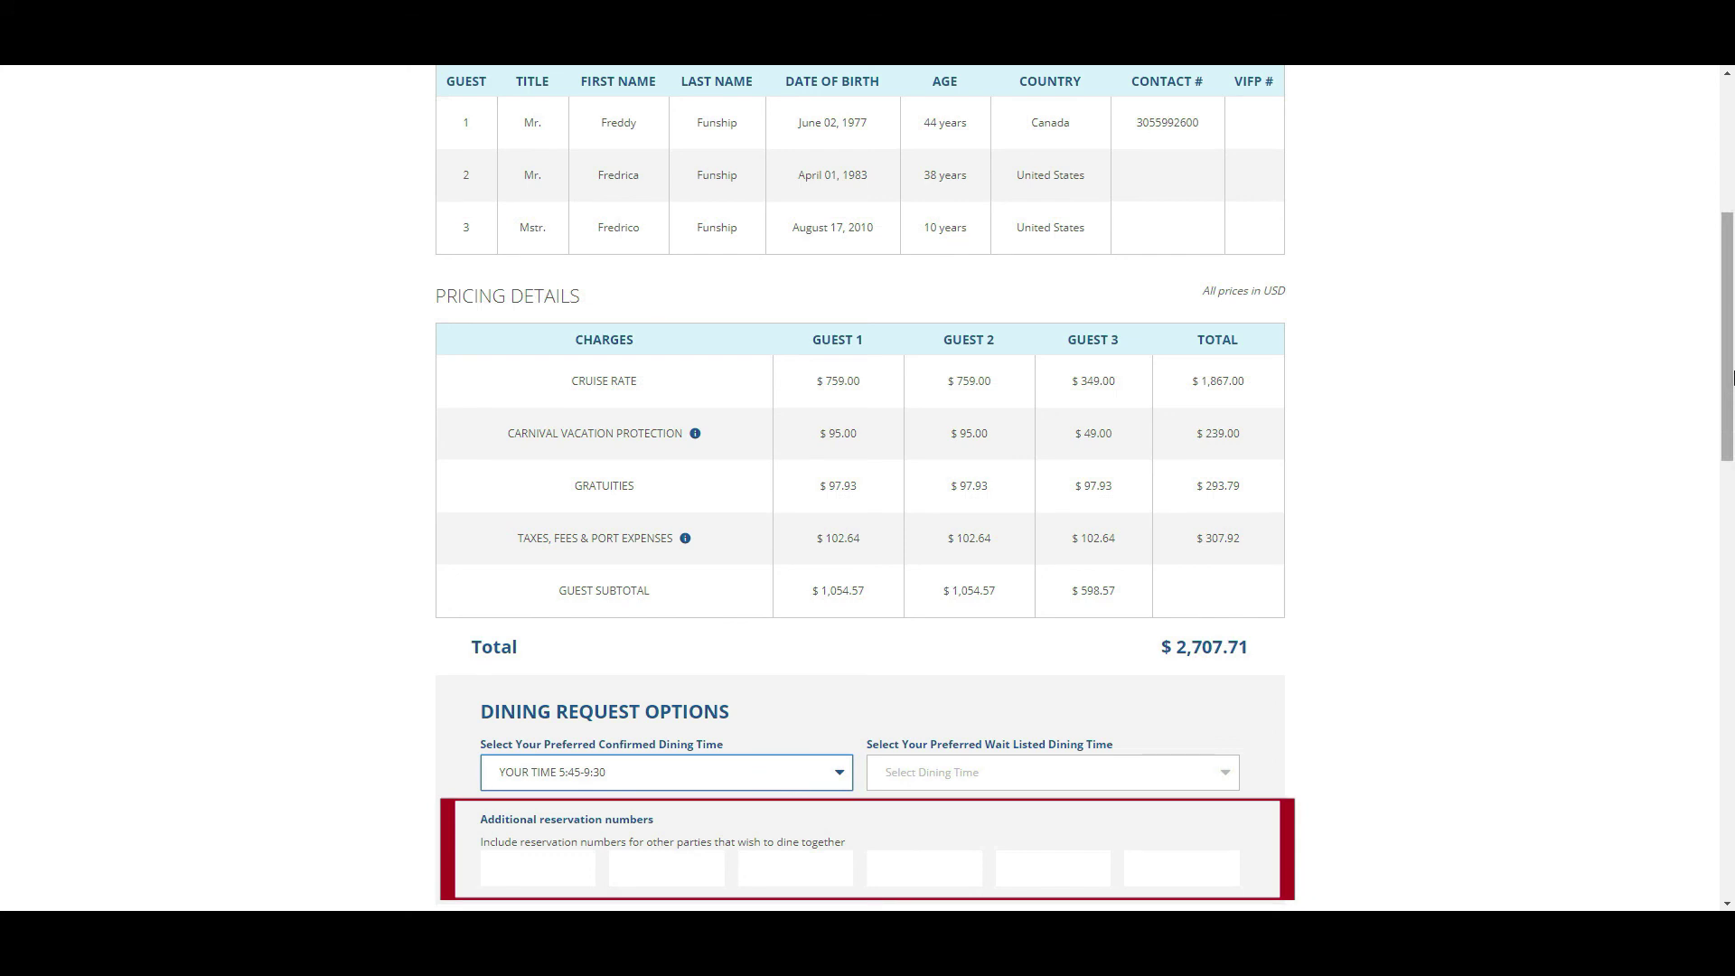
- Agree to the booking terms and cancellation policy
left_click_drag(1731, 378, 1731, 638)
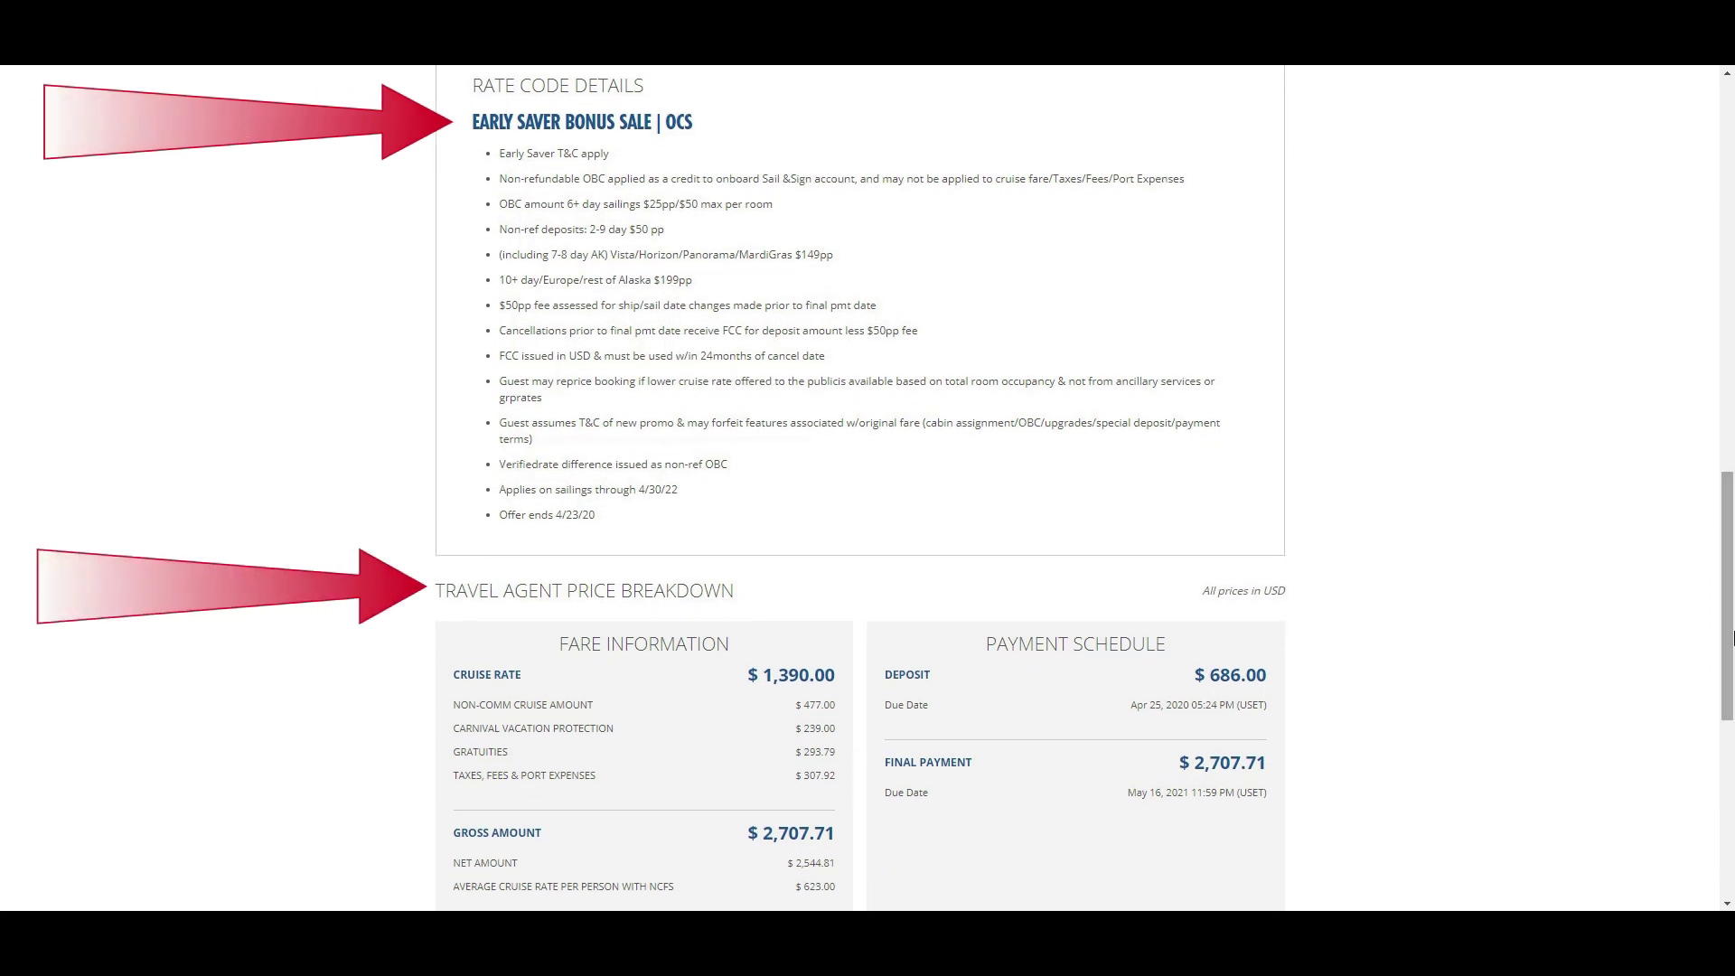
left_click_drag(1731, 638, 1731, 838)
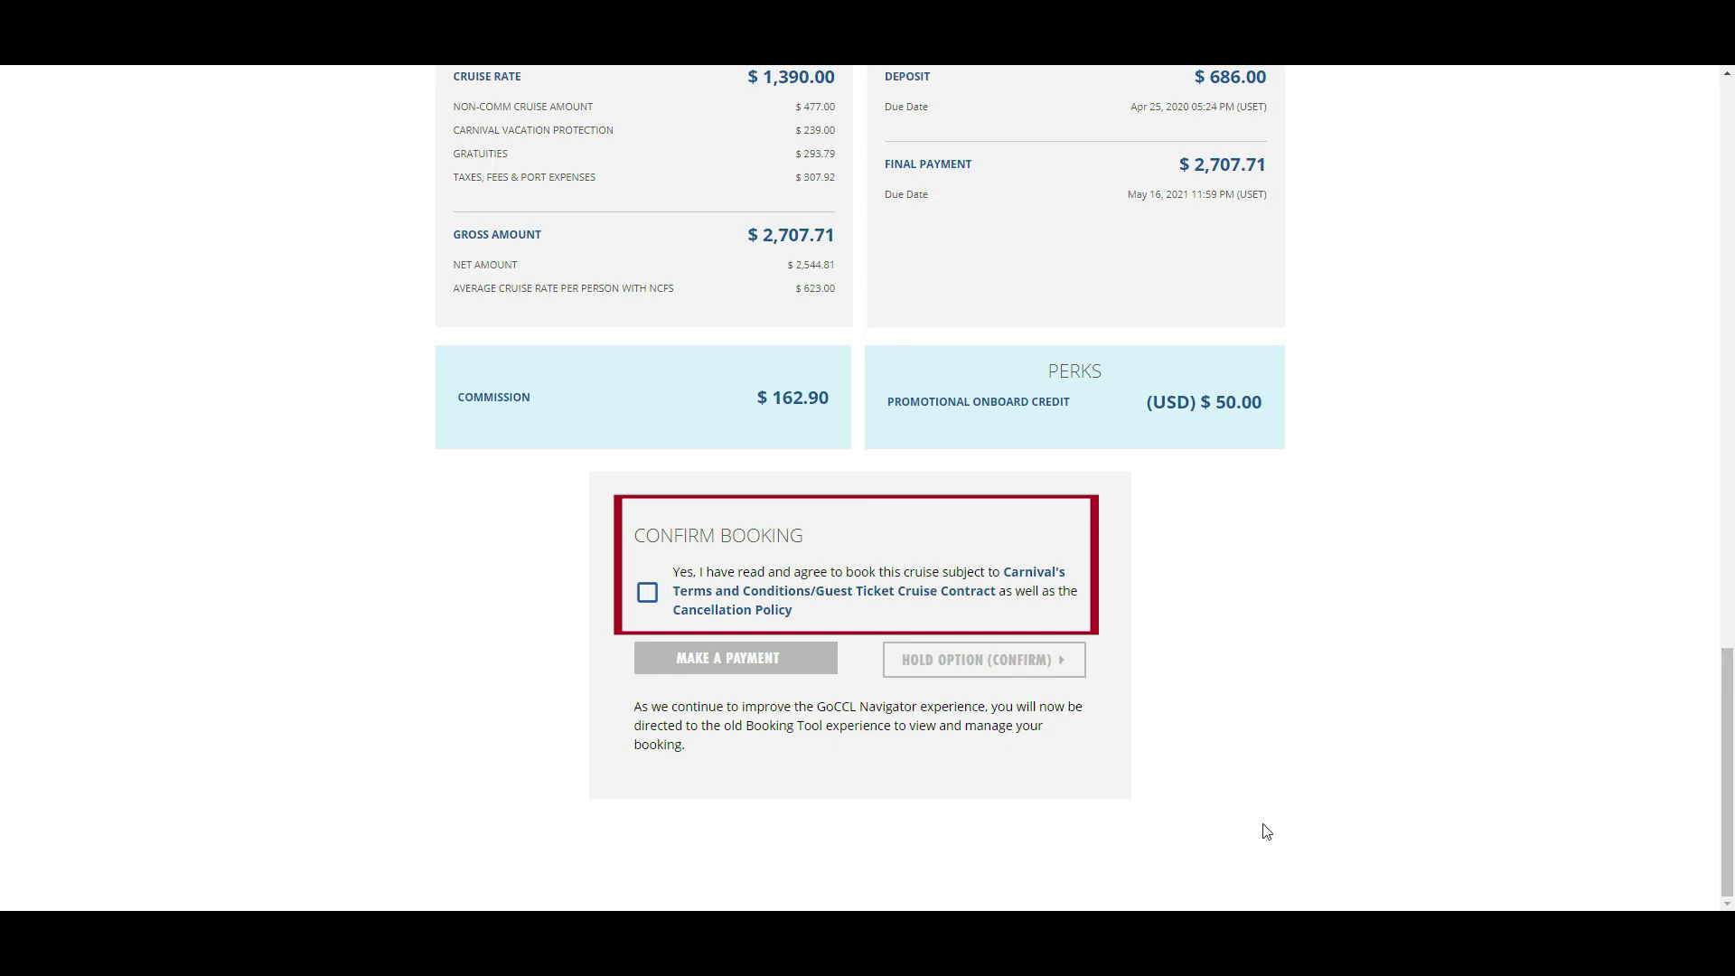
left_click(637, 593)
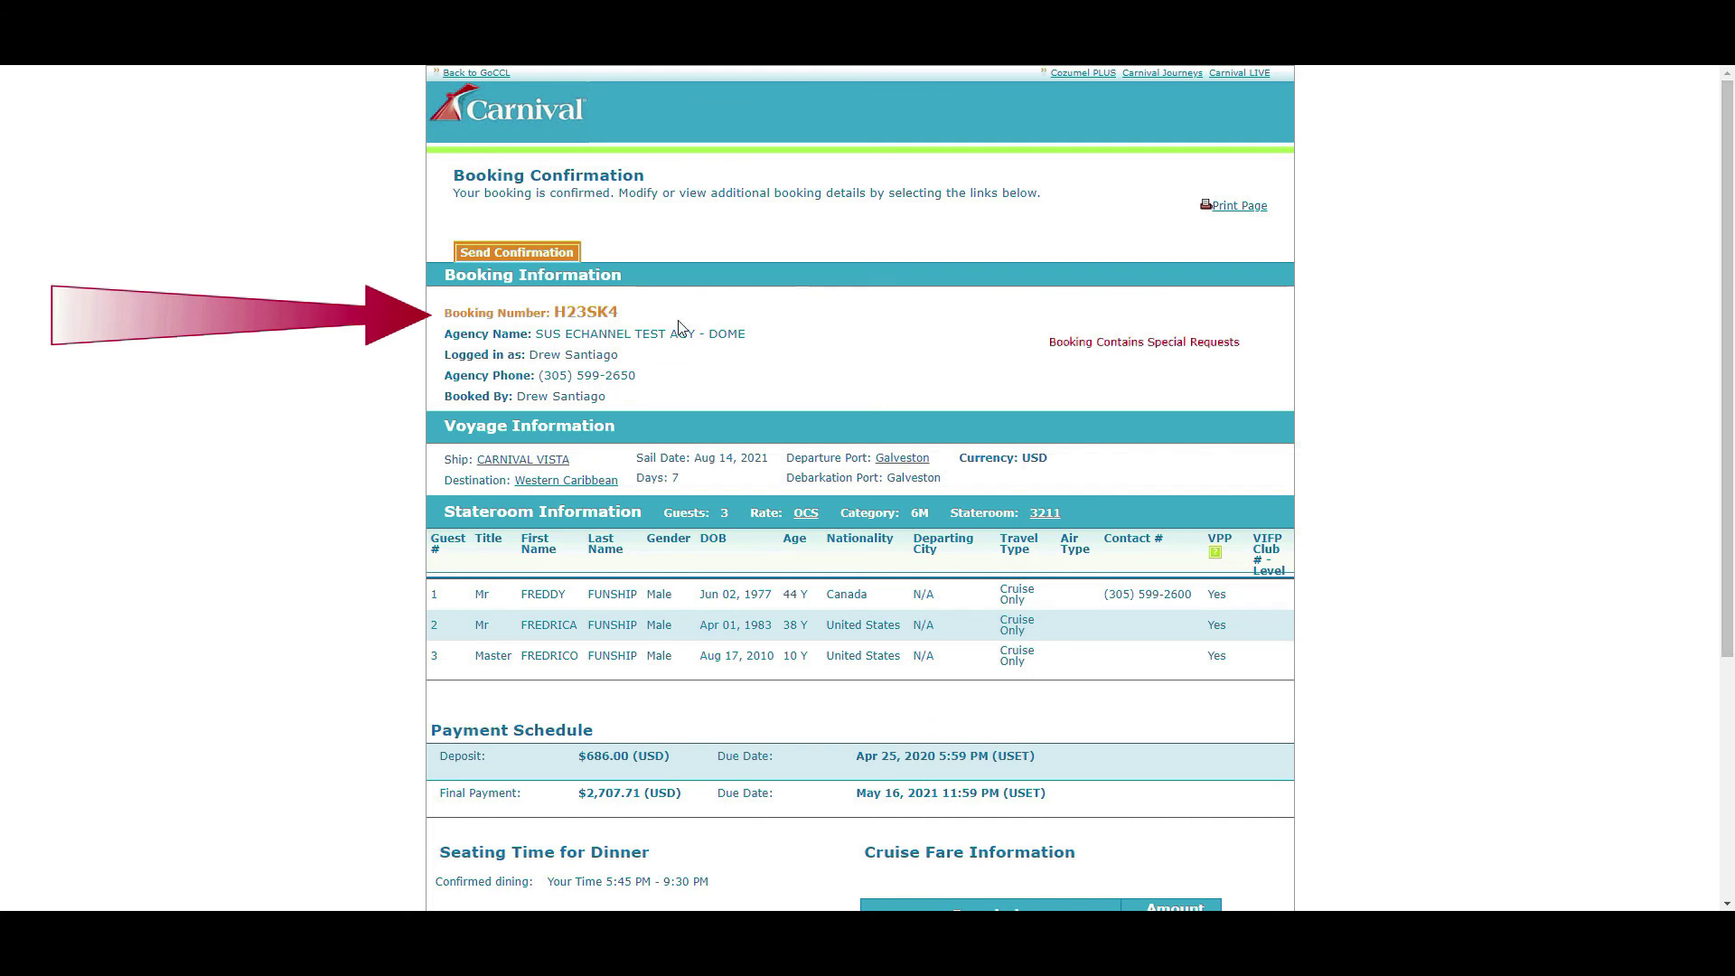
- Request confirmations with a GoCCL Profile agent copy and the suggested guest e-mail address
left_click(547, 258)
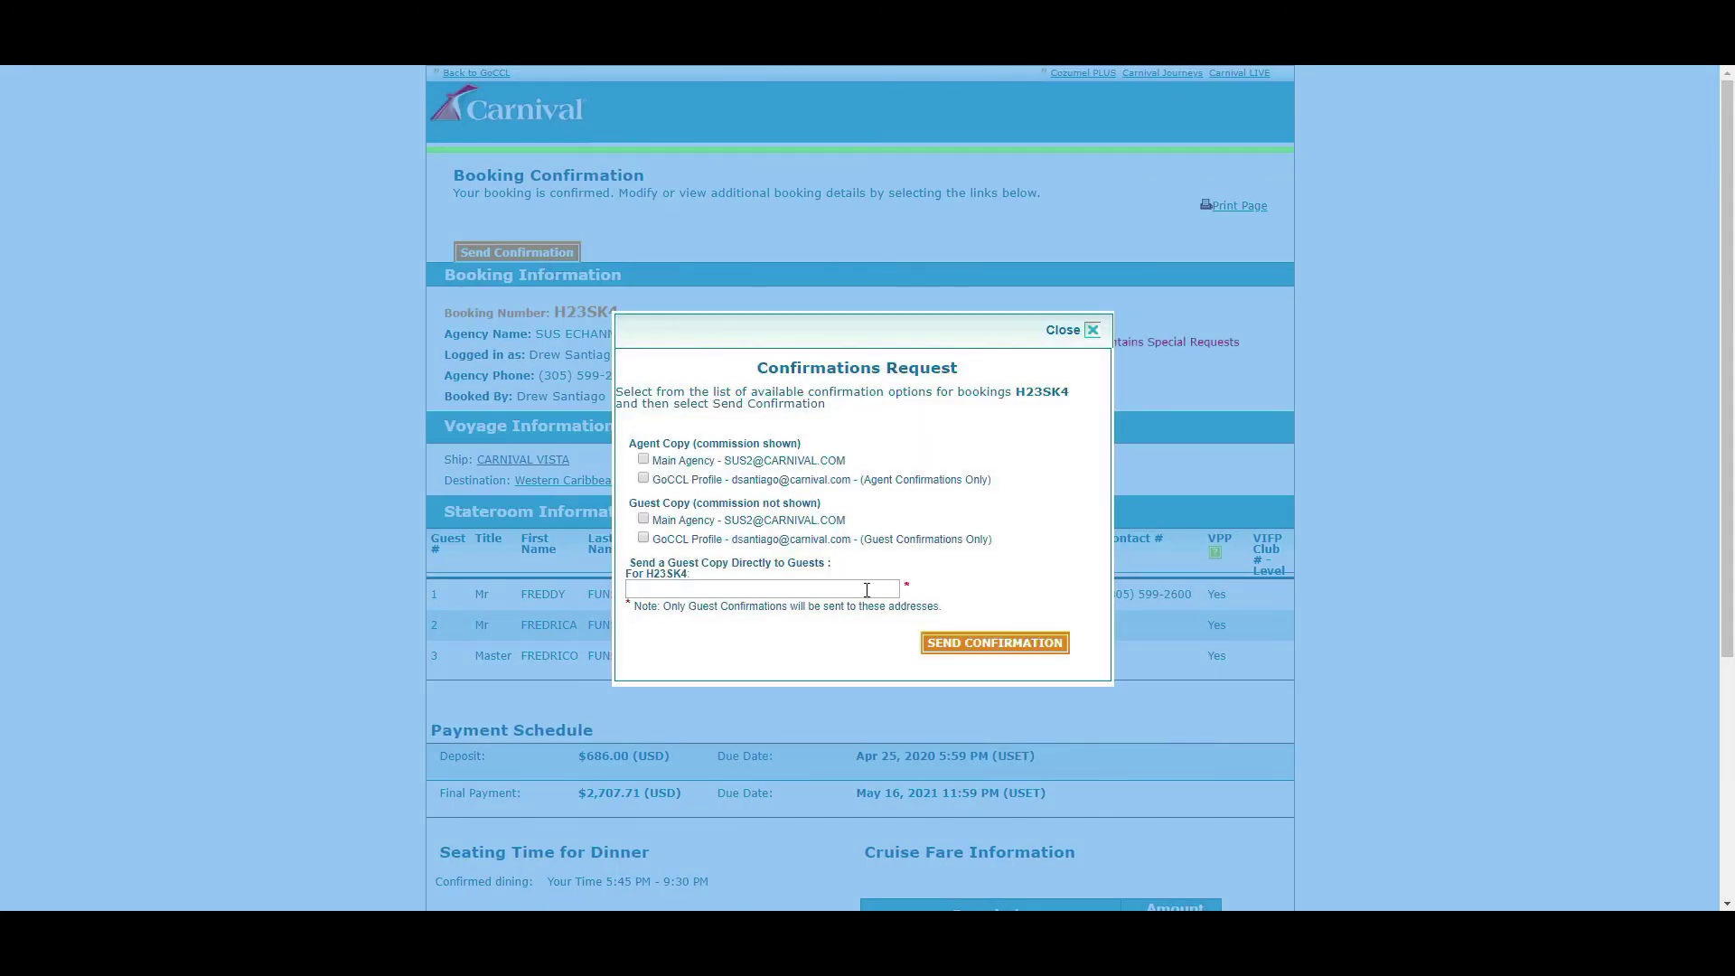
left_click(644, 477)
left_click(687, 582)
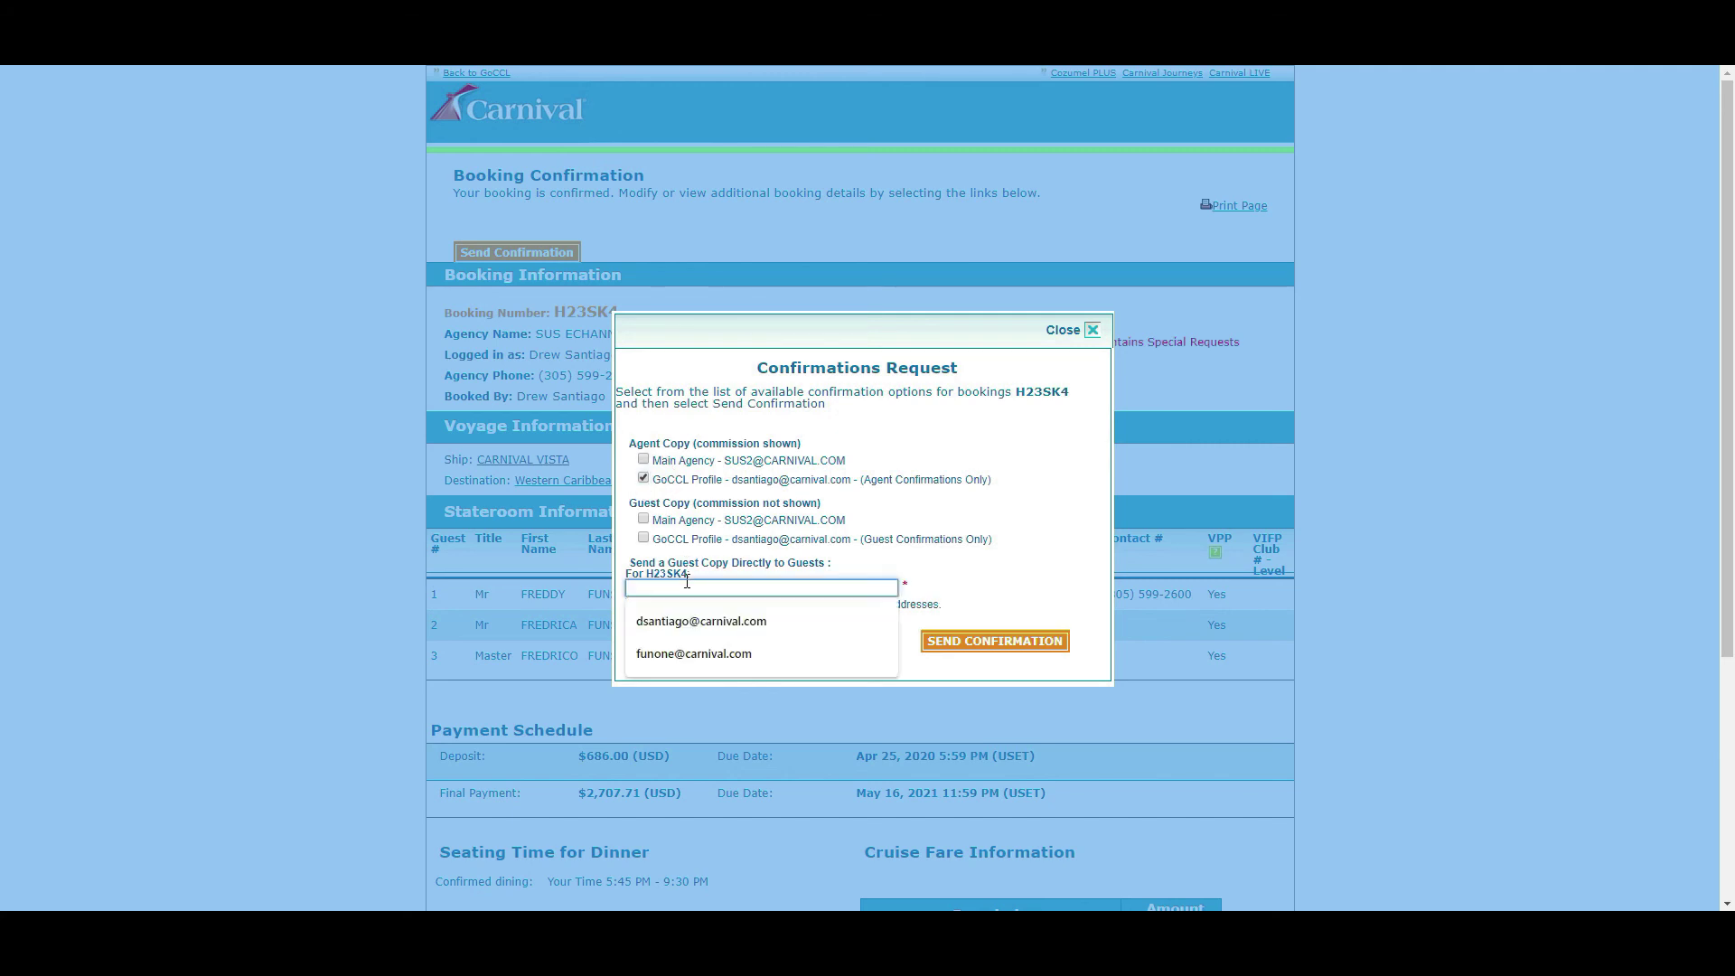
key("Down")
key("Down")
key("Return")
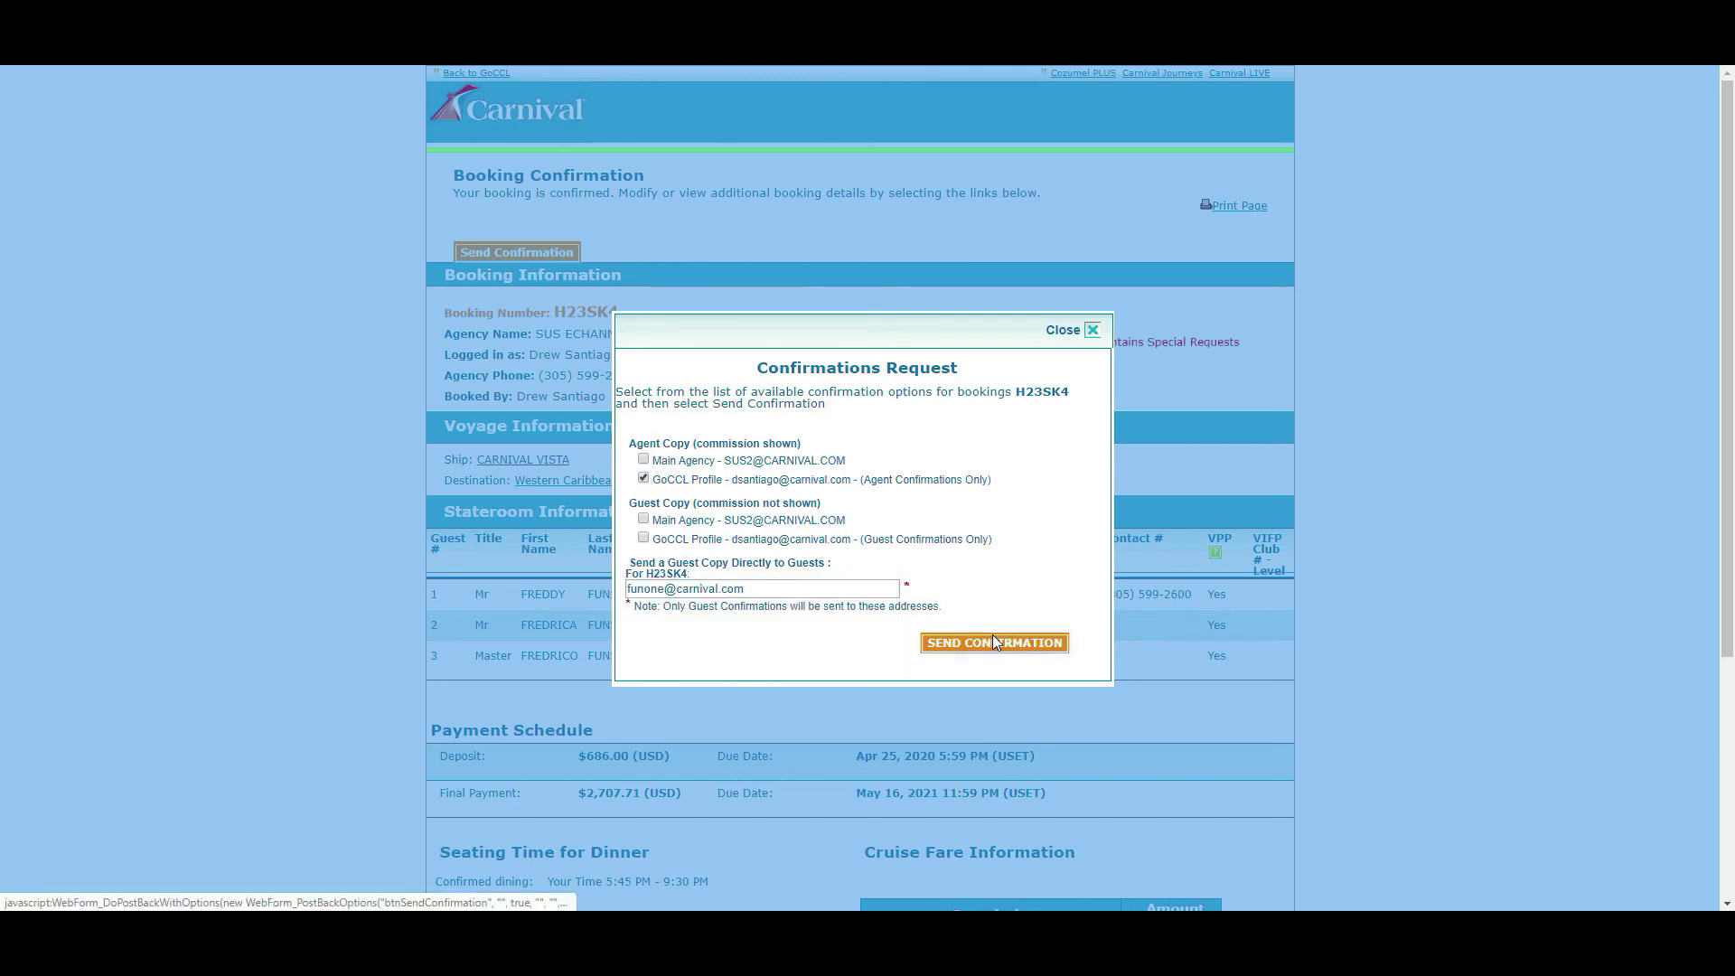